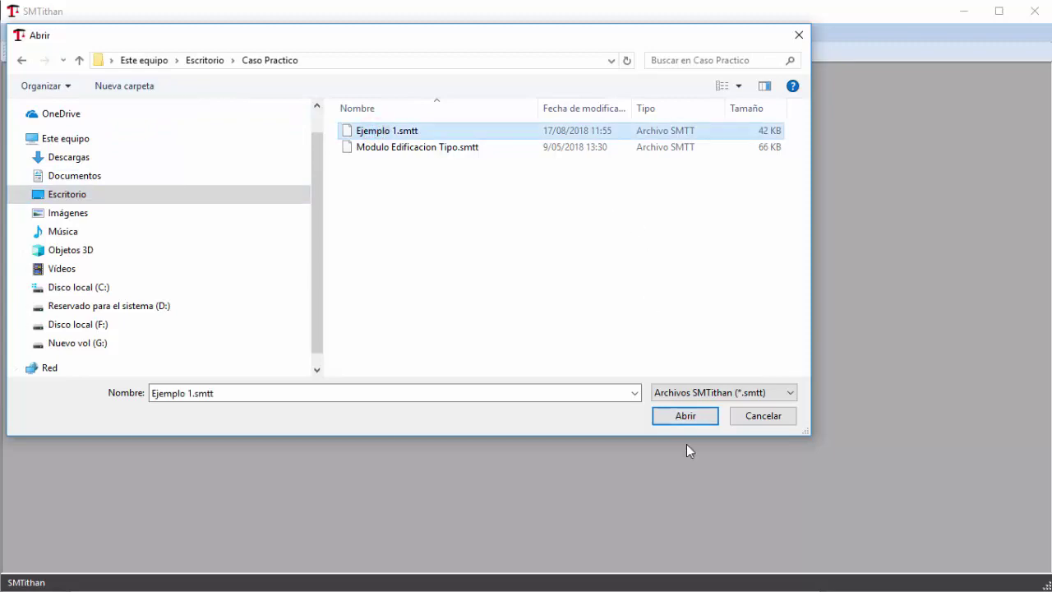
Open the project Ejemplo 1.smtt and inspect the unit price breakdowns of several OBRAS PROVISIONALES items
left_click(686, 418)
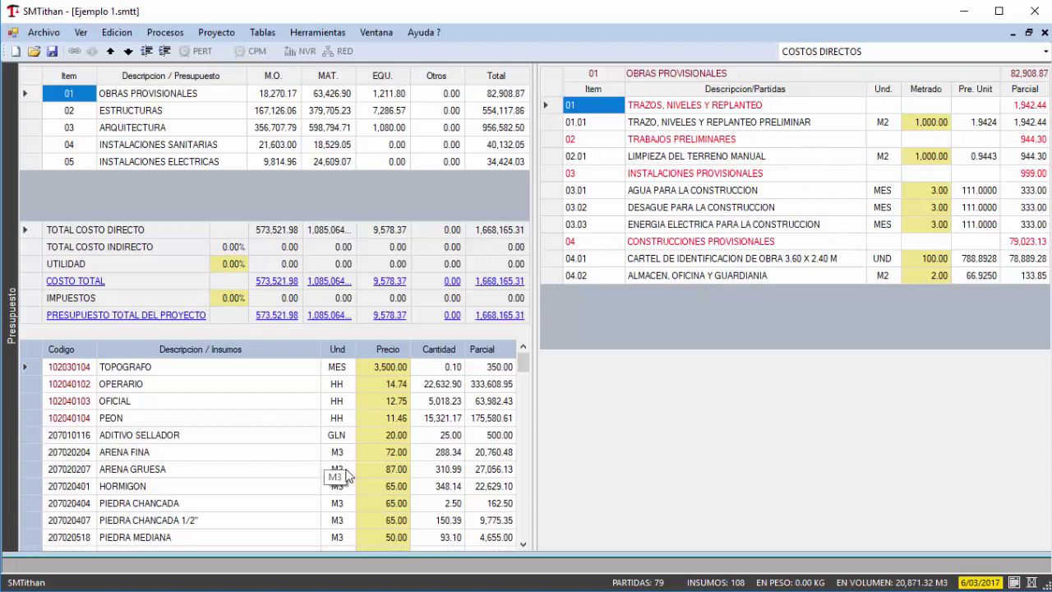
left_click(723, 158)
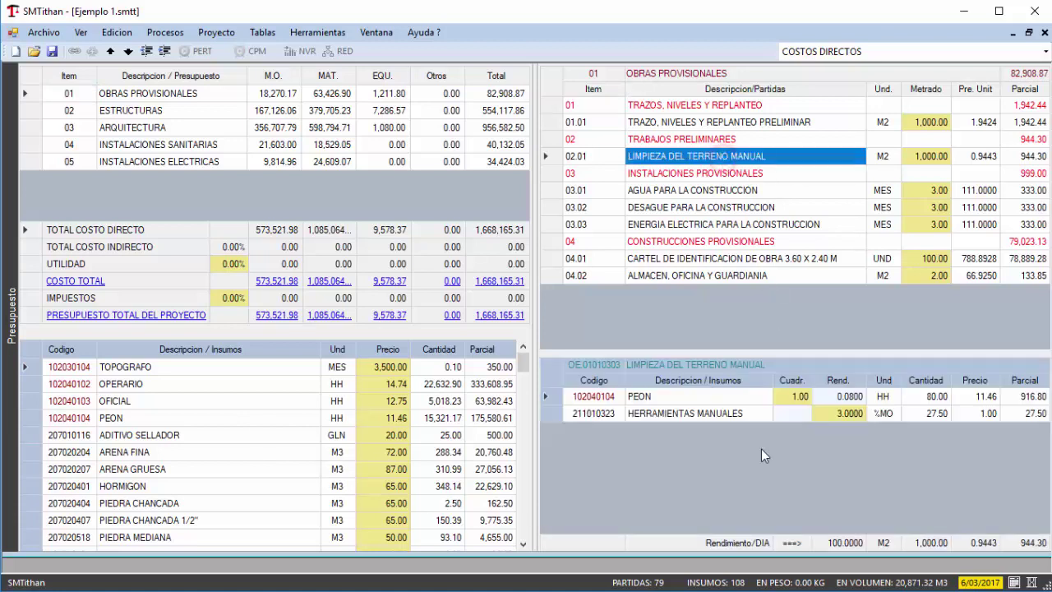
left_click(732, 208)
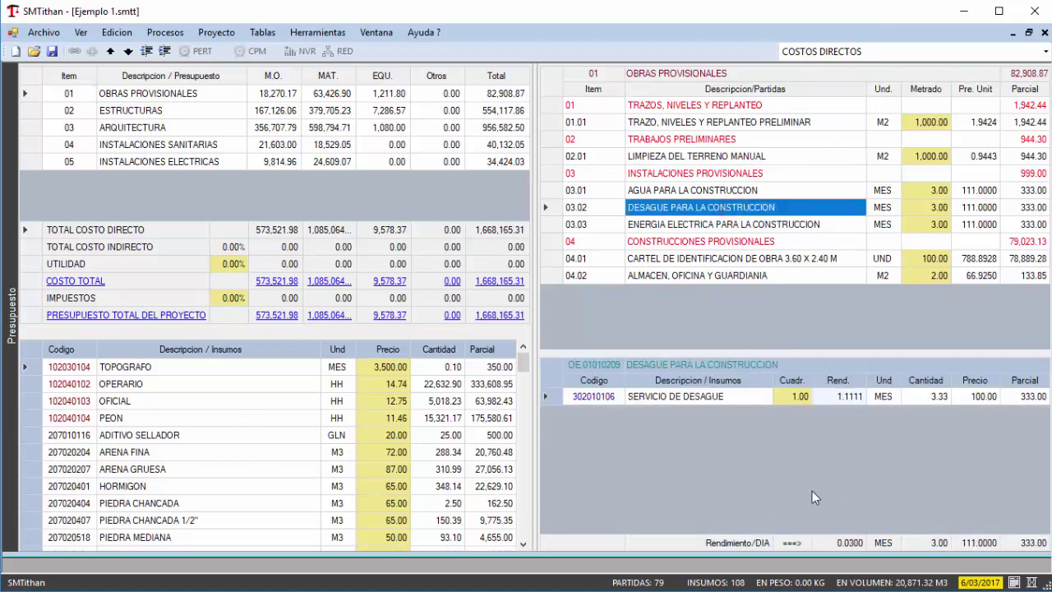
left_click(723, 260)
left_click(720, 209)
left_click(716, 156)
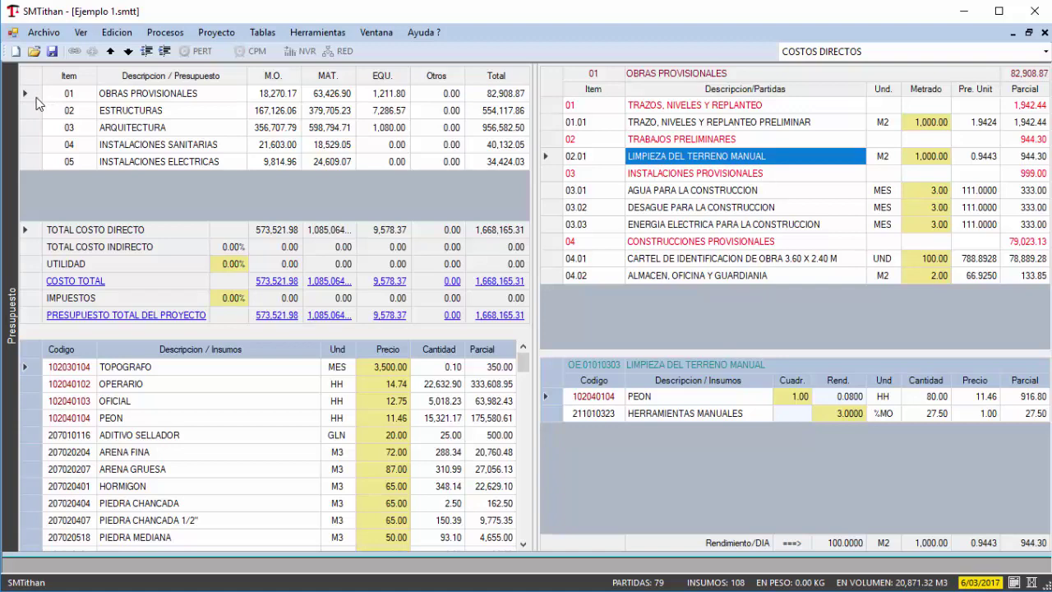
Select budgets 01 to 03 together, then select the ARQUITECTURA items from 01.02 through 02.05
left_click_drag(37, 102, 43, 131)
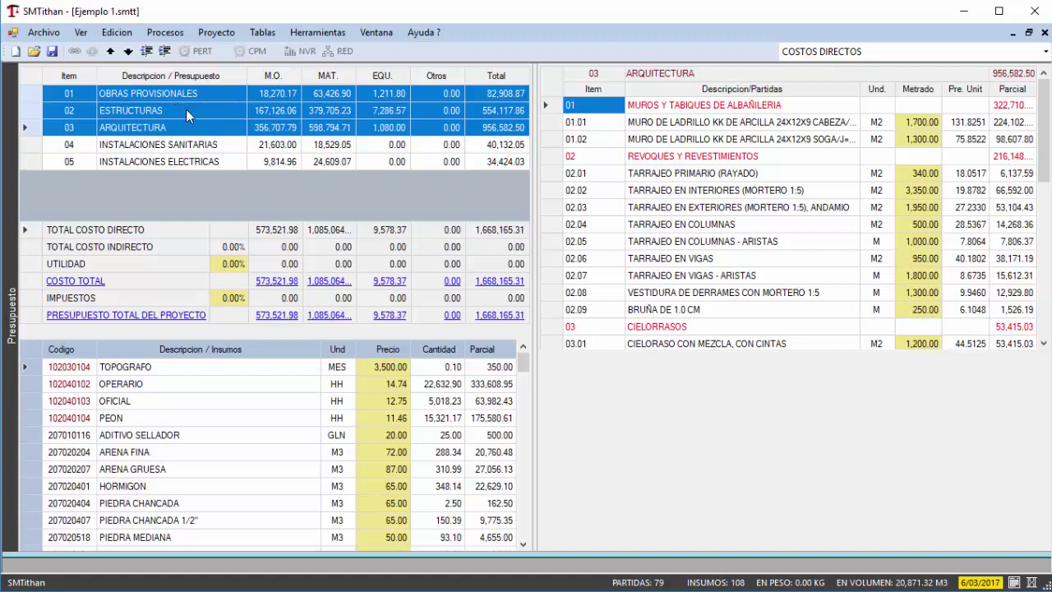
left_click(661, 209)
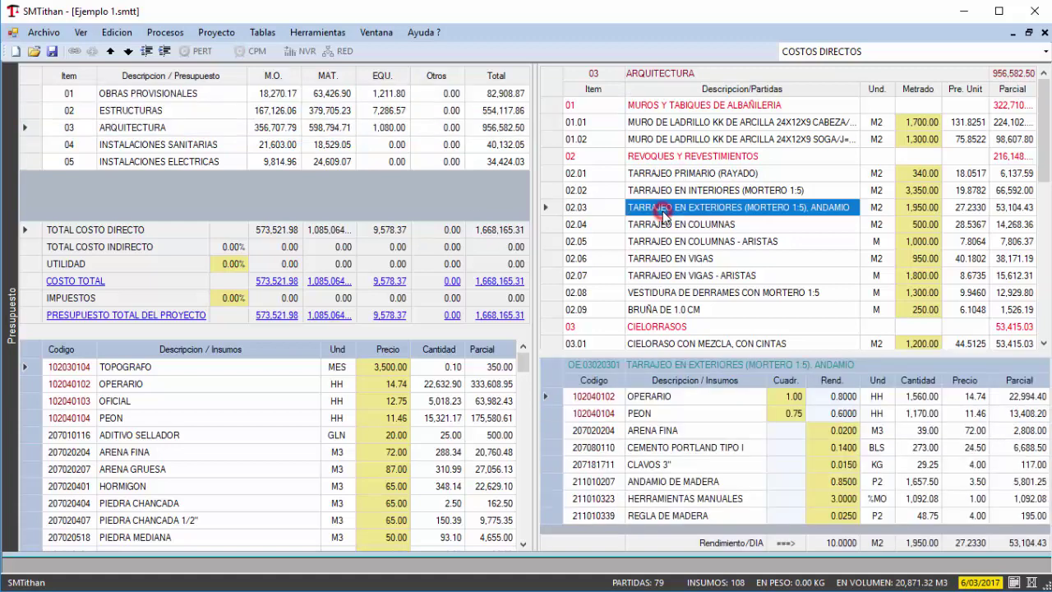
left_click_drag(547, 140, 552, 256)
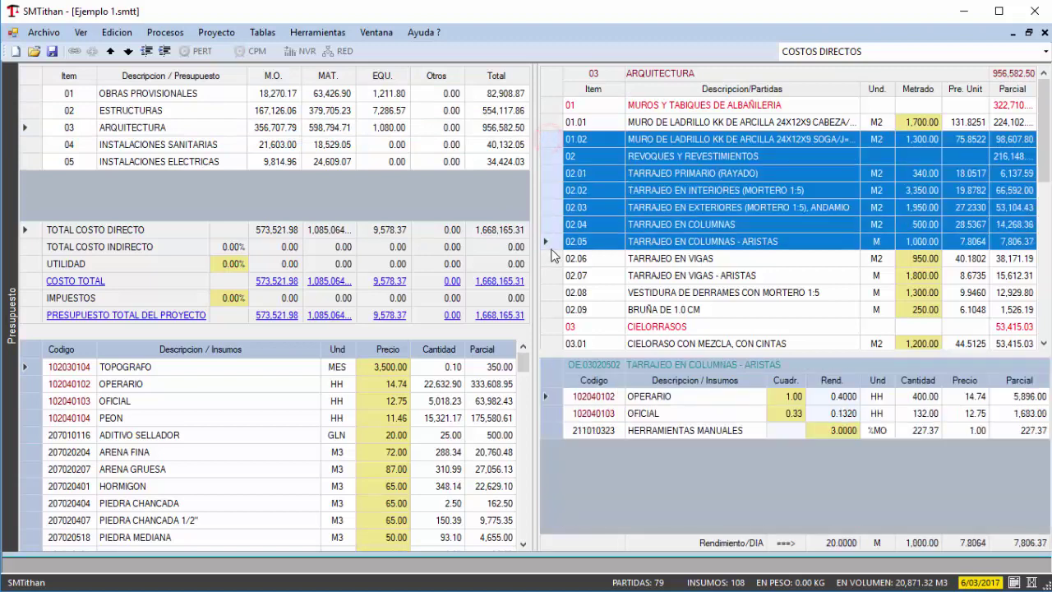
Copy the entire supplies (Insumos) list and paste it into a blank Excel sheet at cell C3, keeping source formatting
left_click(132, 434)
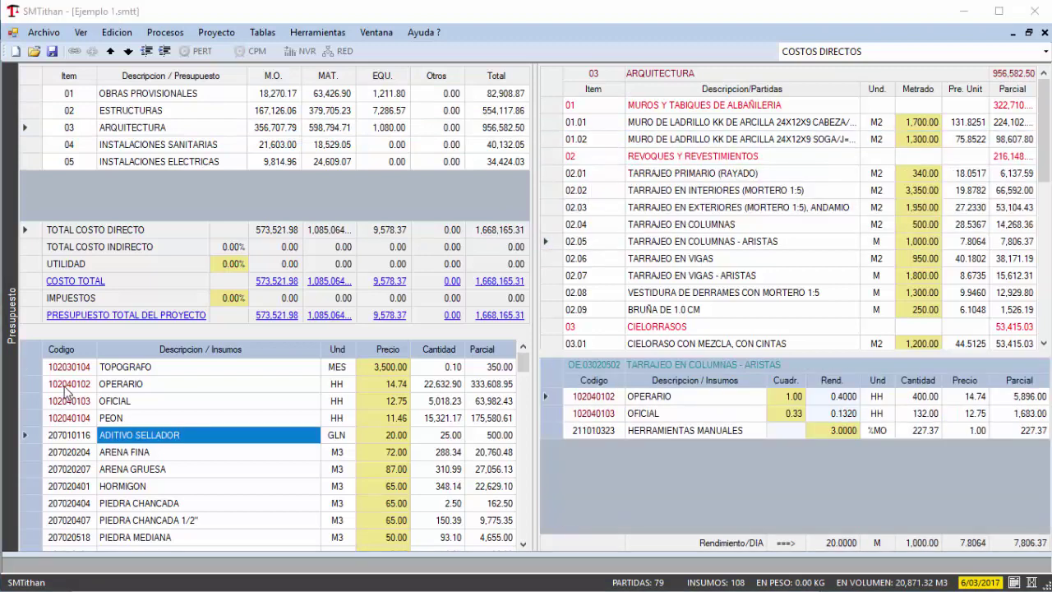
left_click(29, 355)
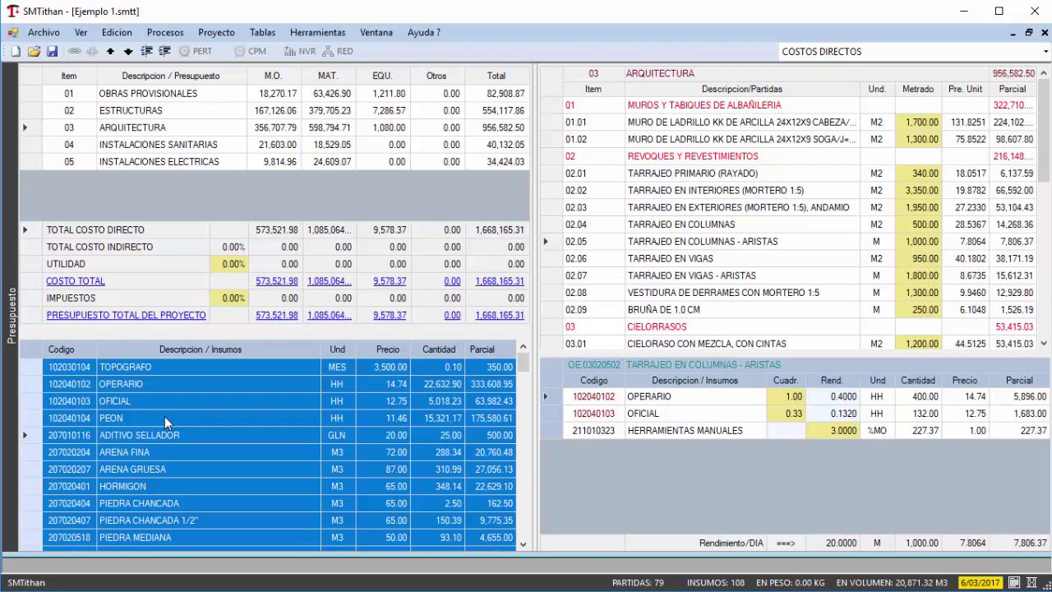
key("ctrl+c")
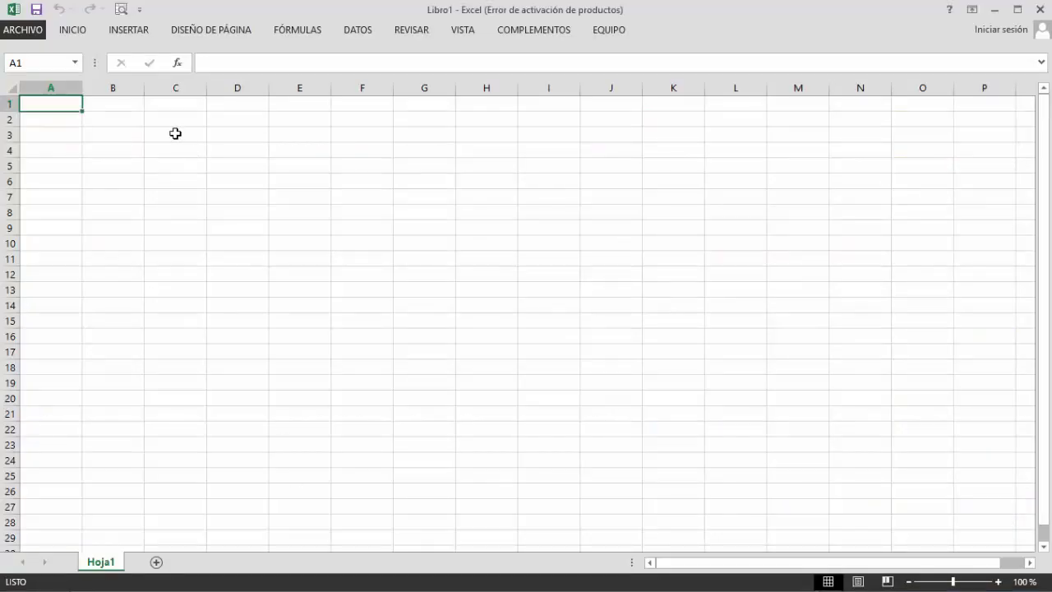
right_click(175, 133)
left_click(207, 206)
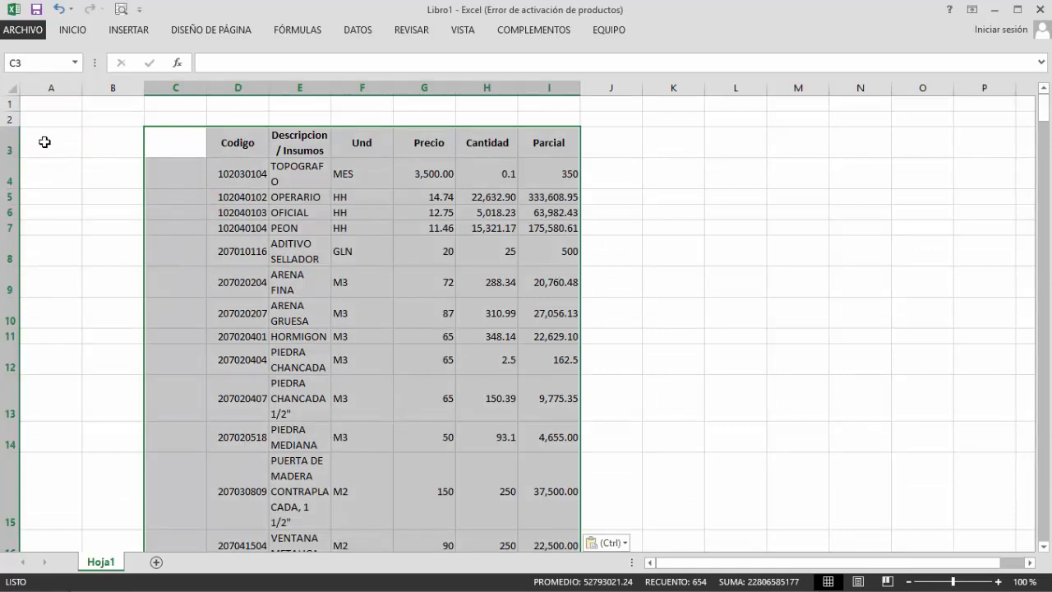
Give all sheet rows a uniform single-line height and widen column E to fit the supply descriptions
left_click(10, 86)
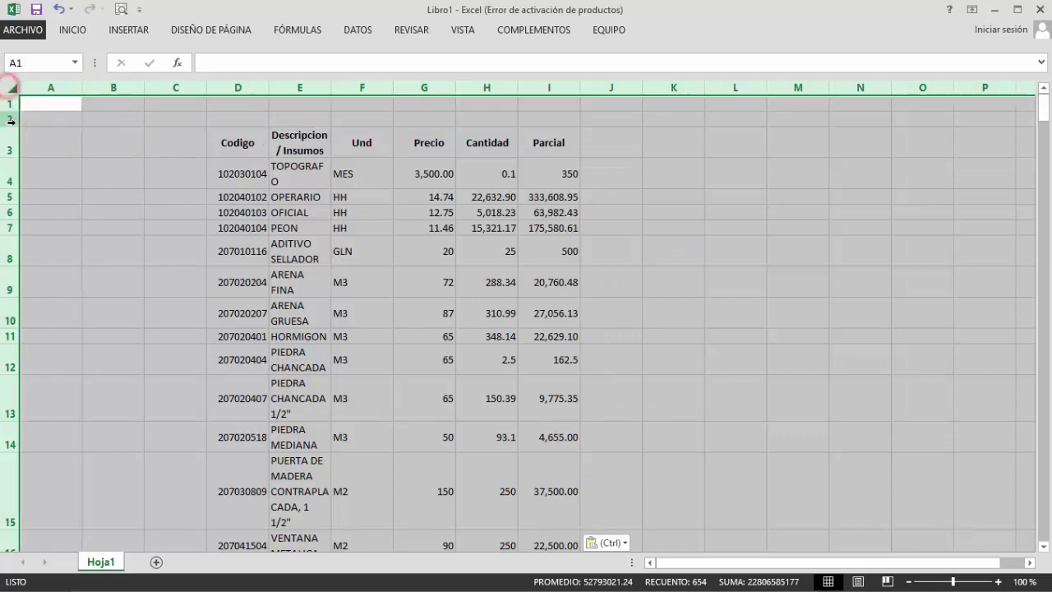
left_click_drag(8, 126, 9, 128)
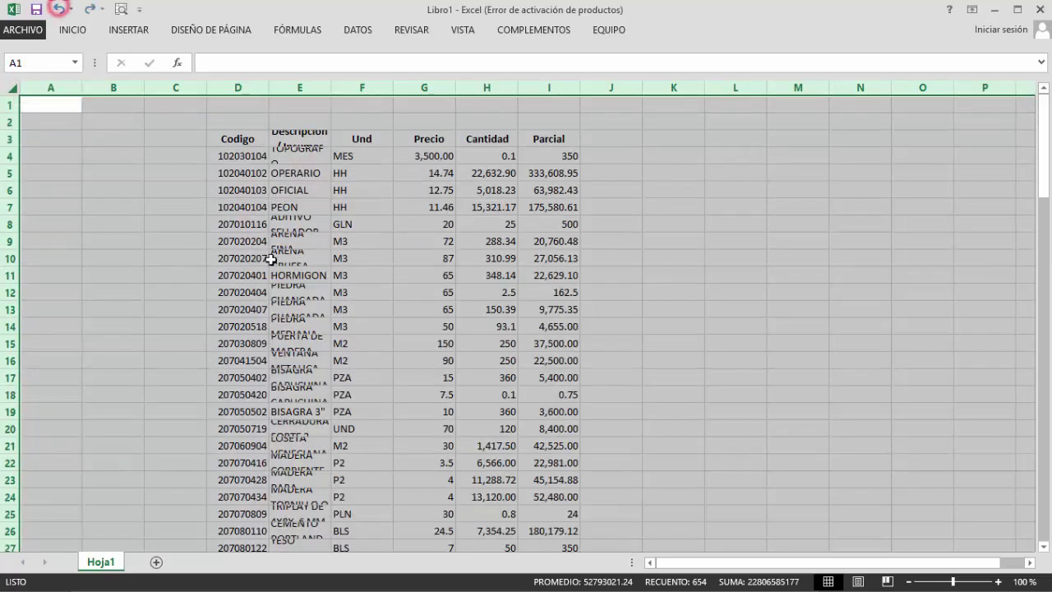
left_click(271, 259)
left_click_drag(330, 88, 495, 115)
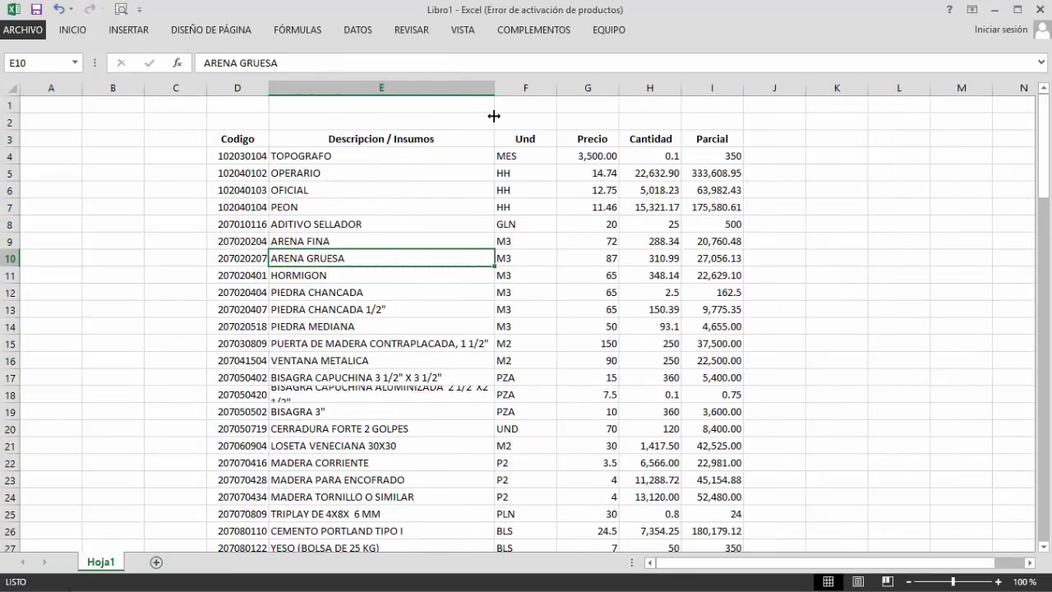
left_click(770, 246)
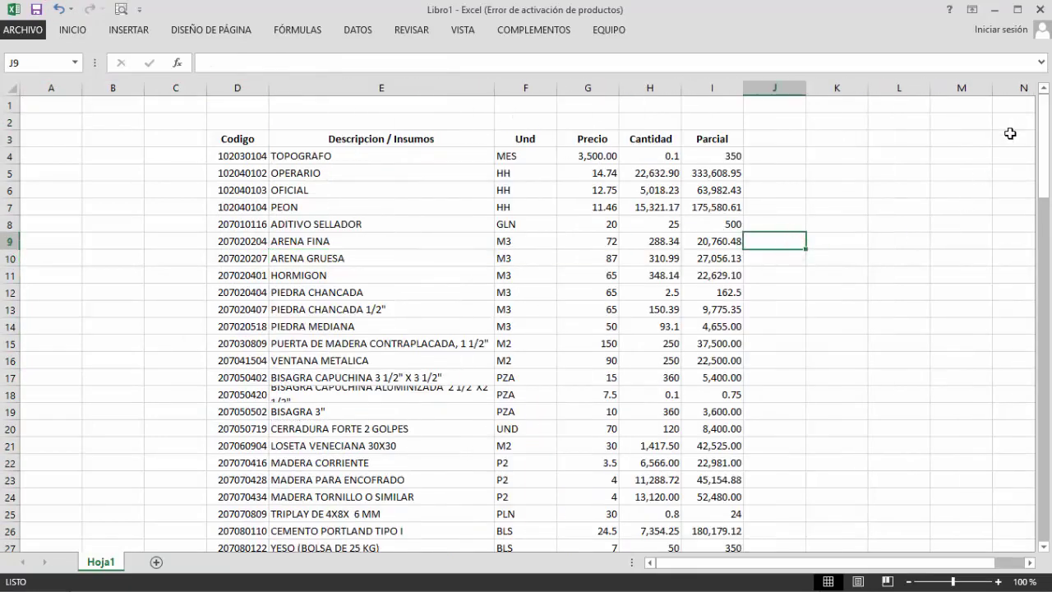
left_click_drag(1040, 122, 1040, 148)
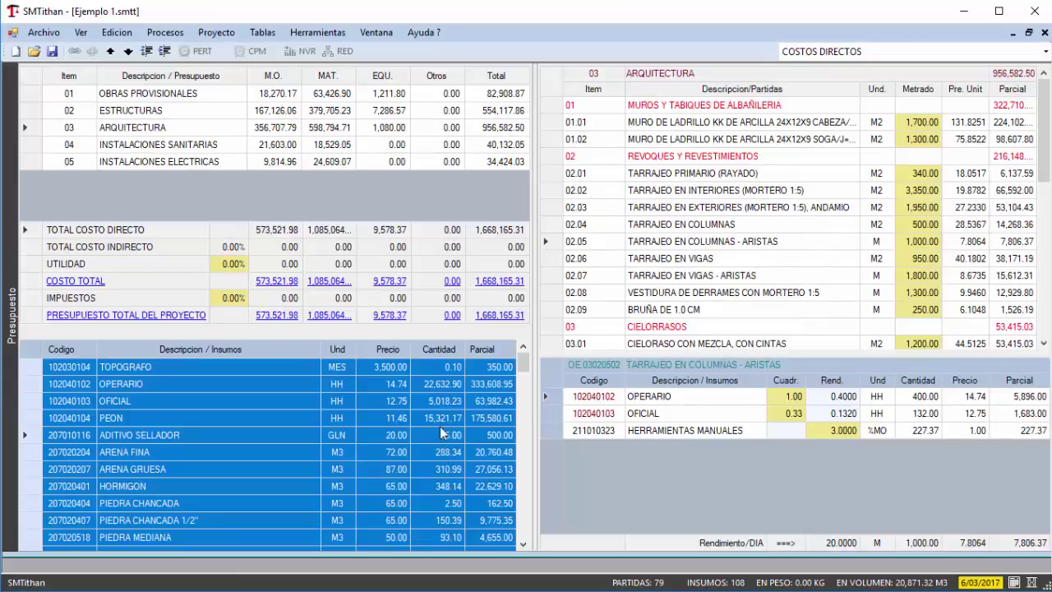
Copy all ARQUITECTURA item rows from 01 through 10.01 and paste them into Excel at cell C3, keeping source formatting
left_click(694, 232)
left_click(552, 105)
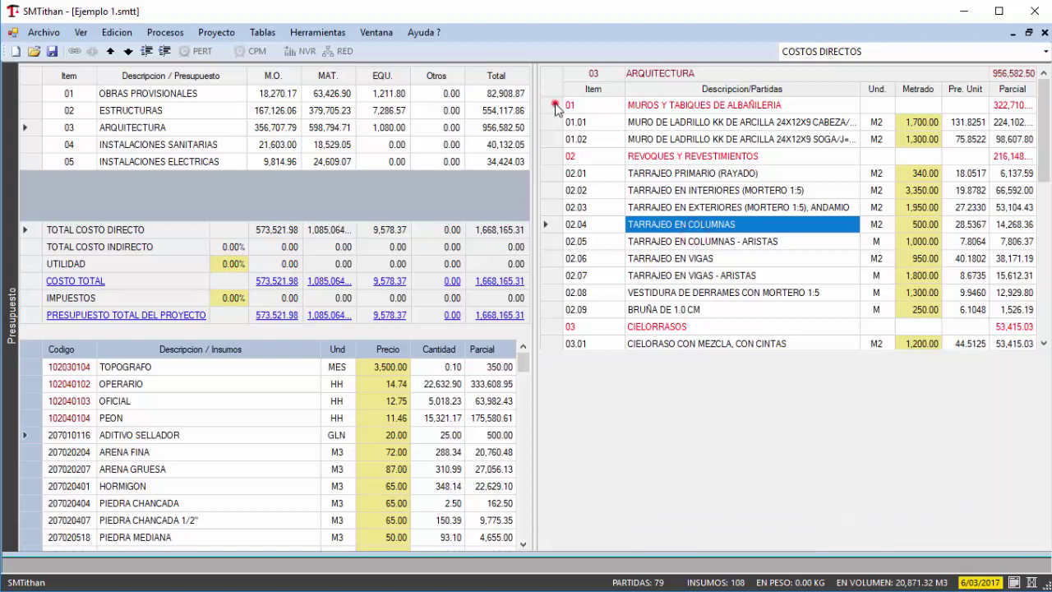
left_click_drag(552, 110, 553, 378)
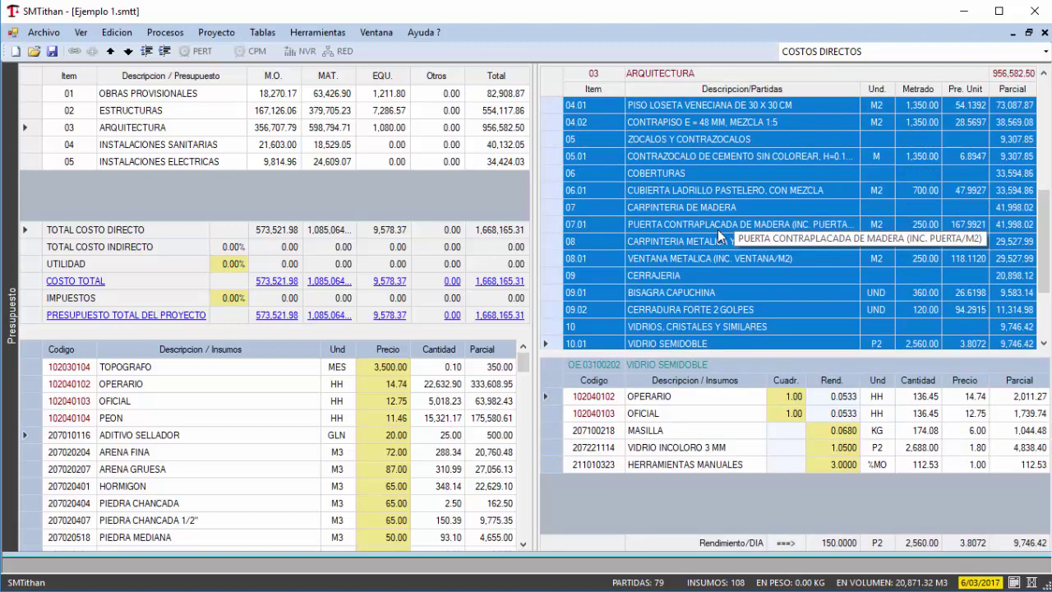
key("ctrl+c")
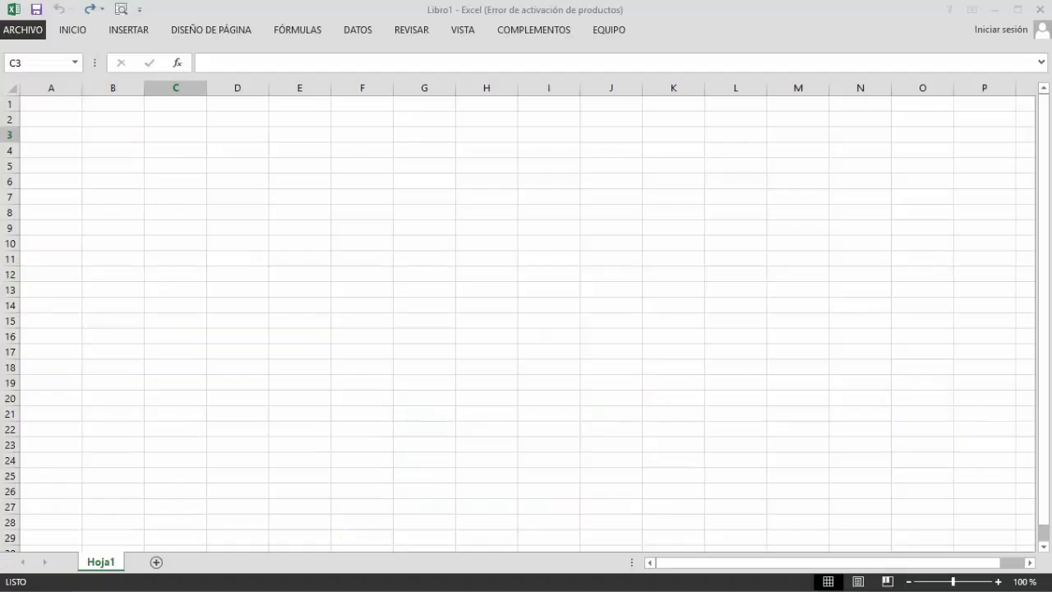
right_click(185, 134)
left_click(217, 203)
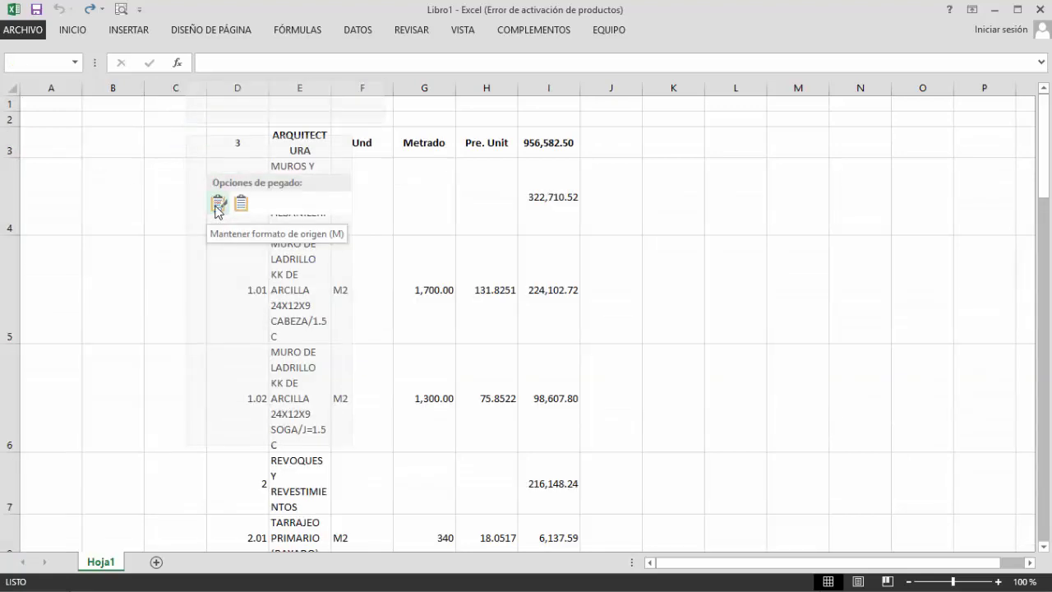
left_click(217, 203)
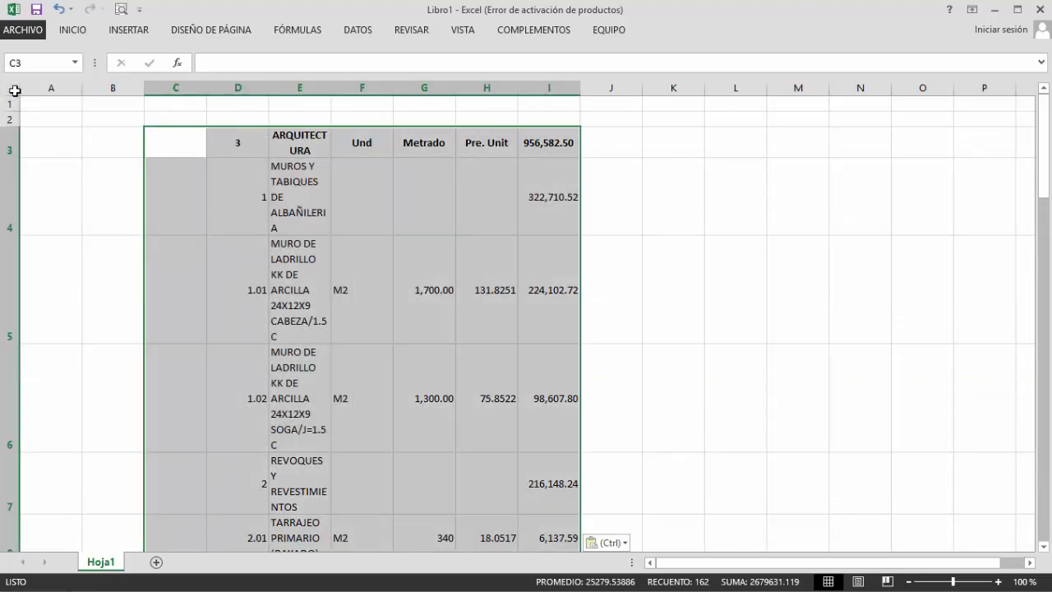
Even out the height of all rows, widen column E to fit the ARQUITECTURA descriptions, and review the pasted table
left_click(9, 87)
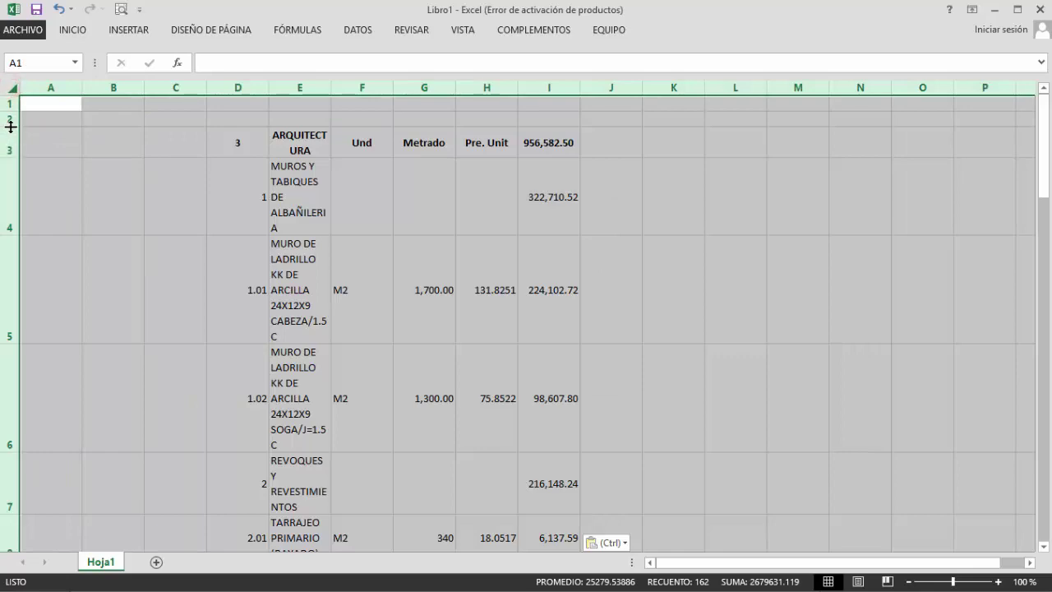
left_click_drag(11, 125, 10, 129)
left_click(672, 218)
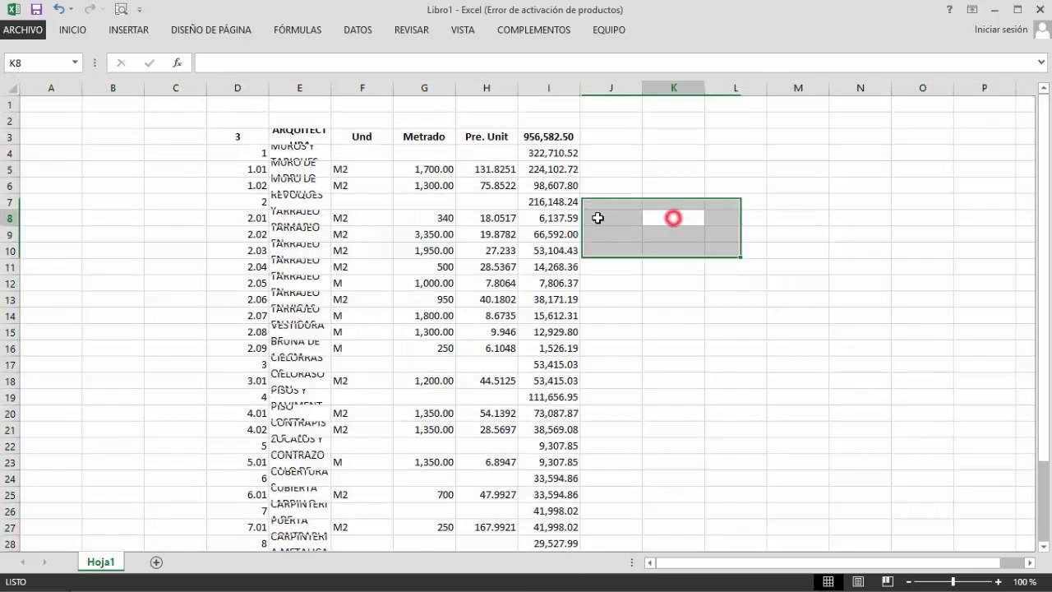
left_click_drag(331, 87, 563, 88)
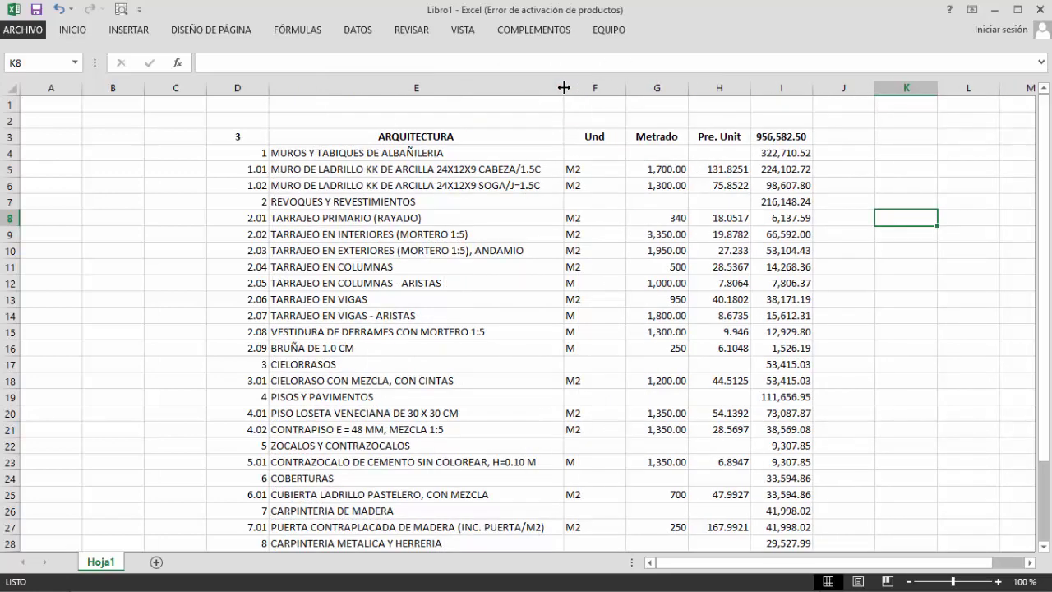
left_click(469, 212)
scroll(468, 169, "down", 3)
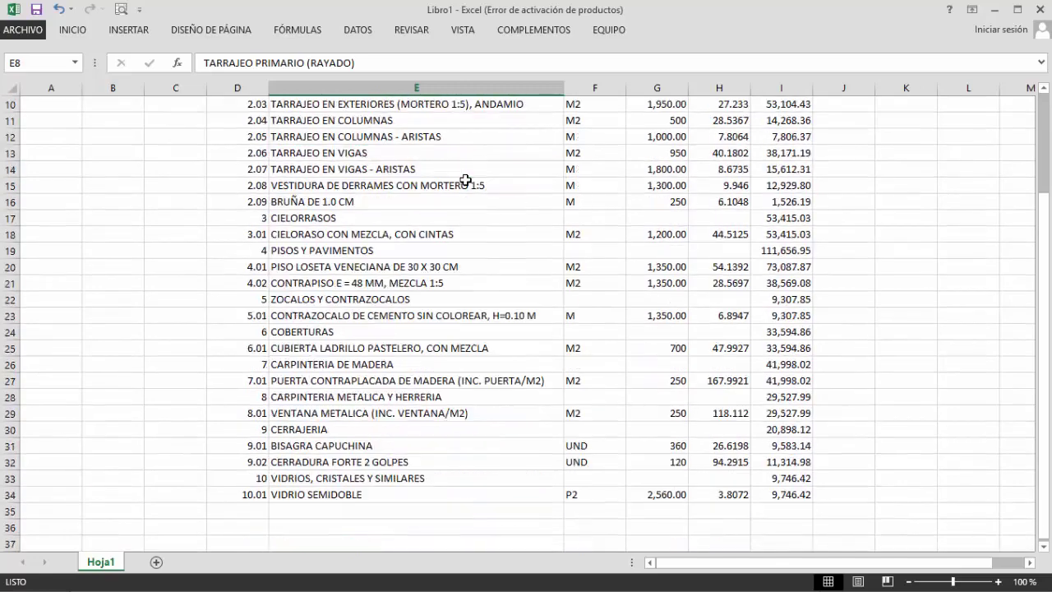
scroll(465, 181, "down", 1)
scroll(494, 274, "up", 2)
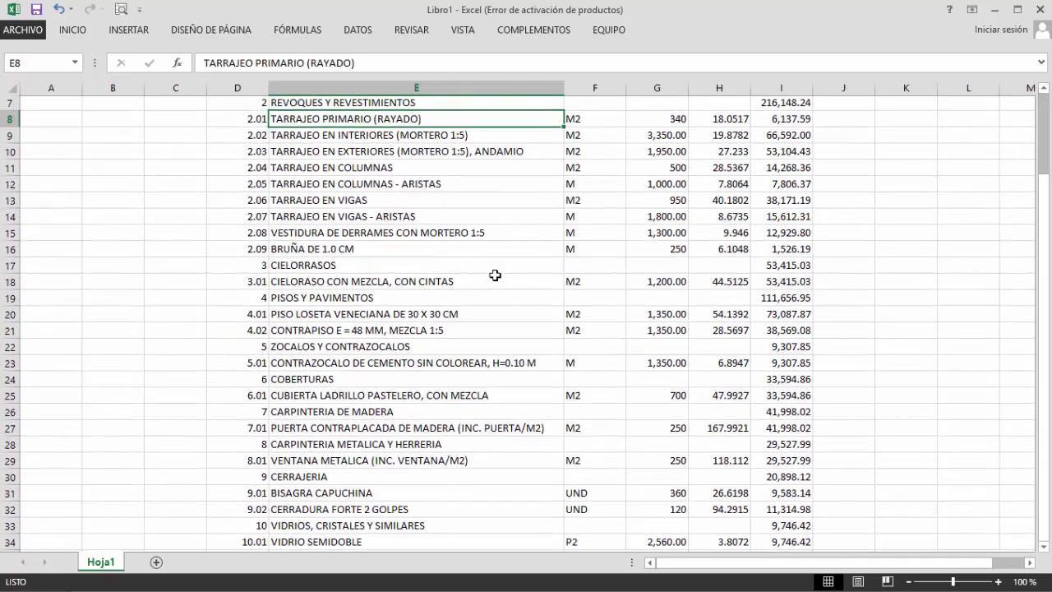
scroll(495, 274, "up", 2)
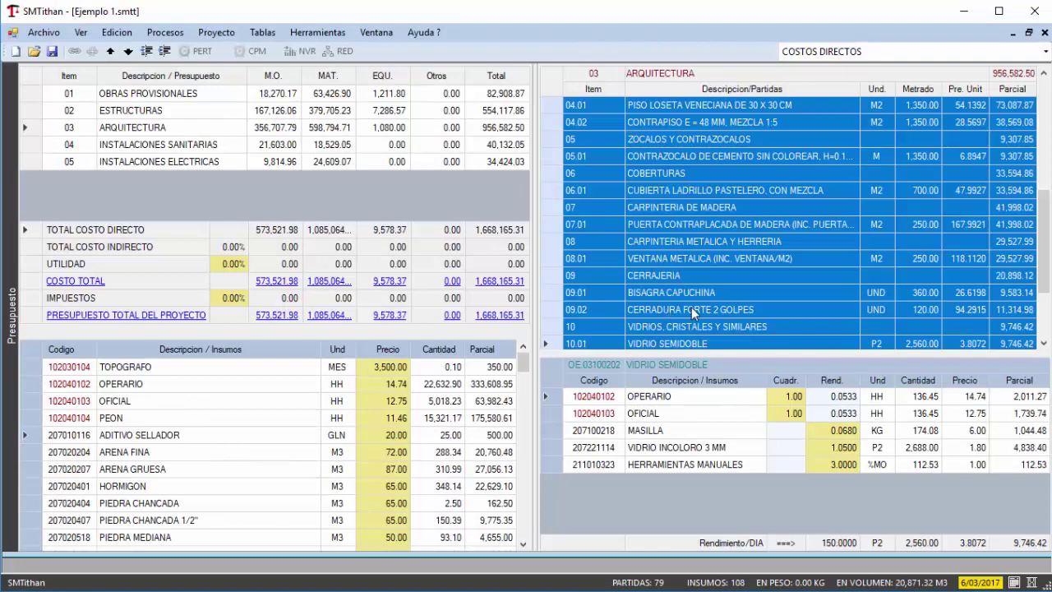
In SMTithan, select and copy the whole ARQUITECTURA item table at once, then paste it into Excel at C3 with source formatting
left_click(767, 275)
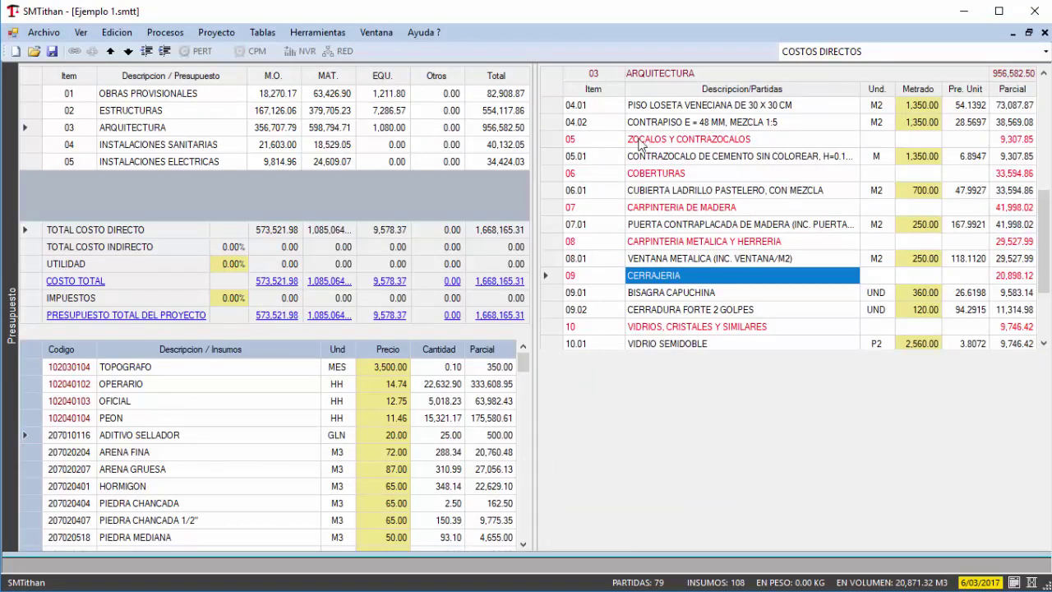
left_click(550, 82)
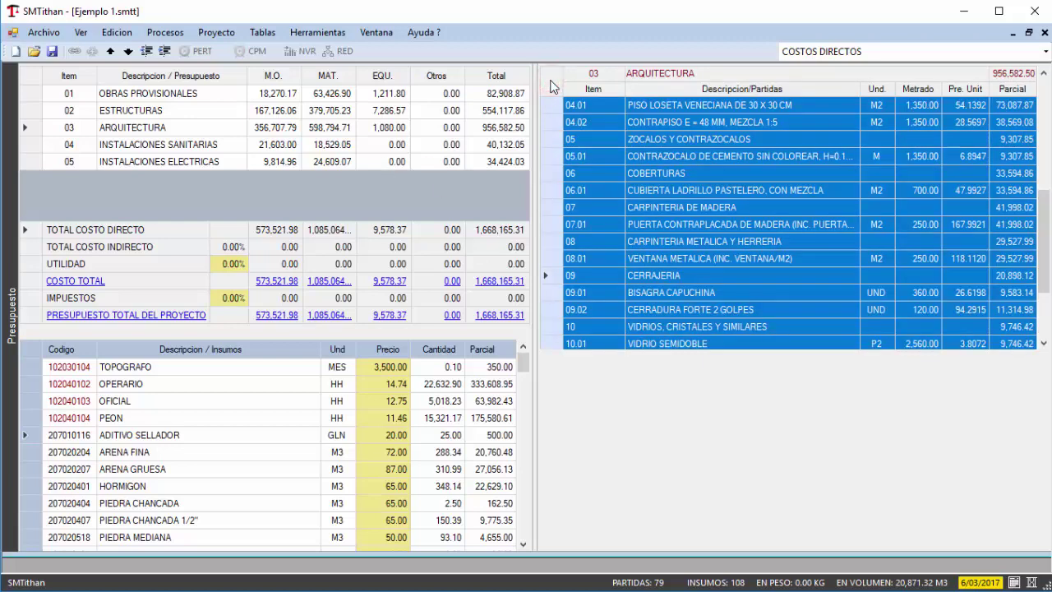
key("ctrl+c")
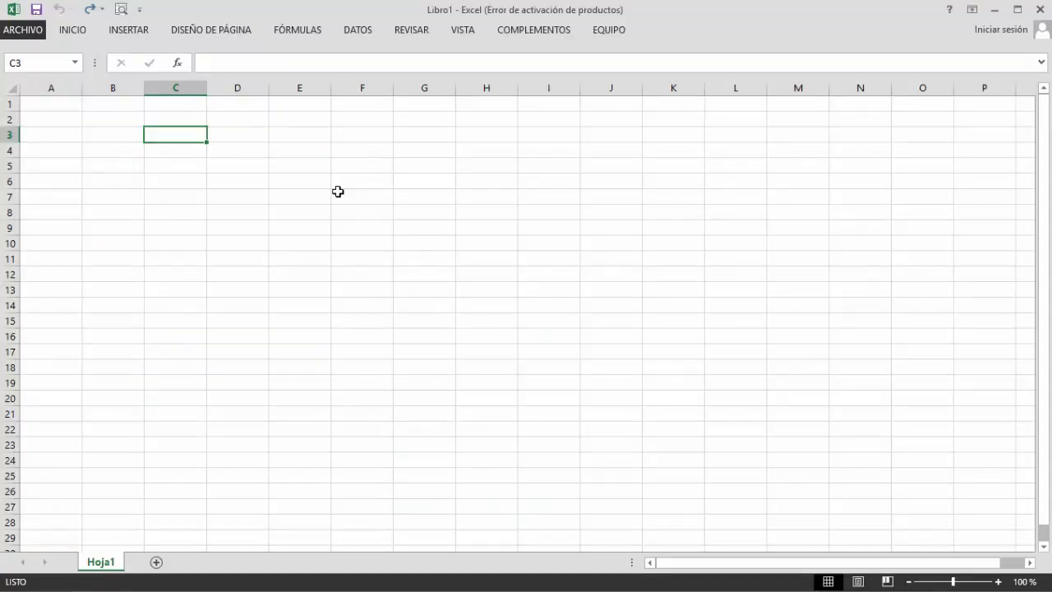
right_click(176, 135)
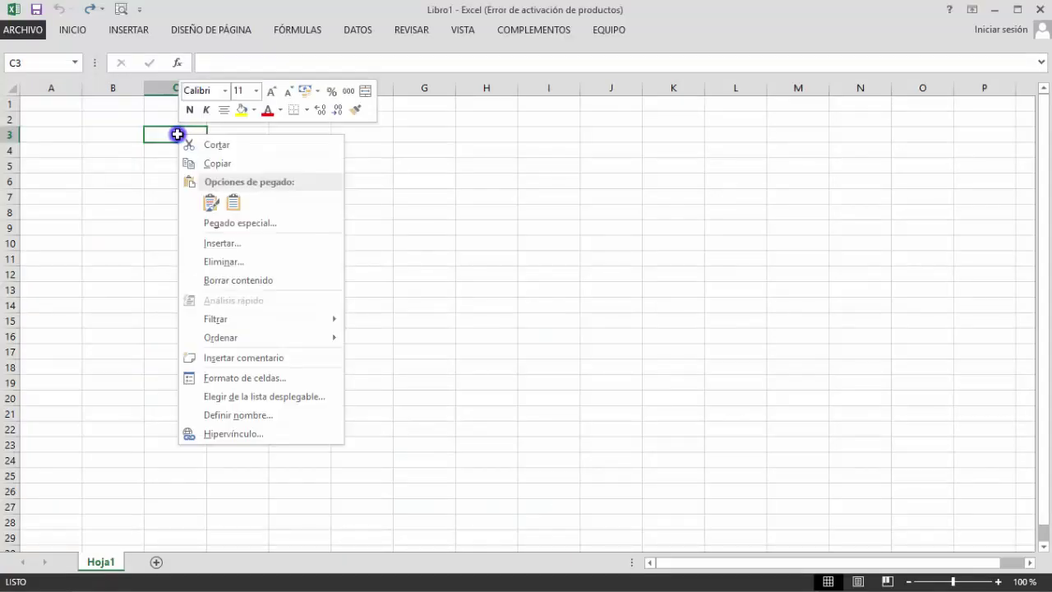
left_click(210, 204)
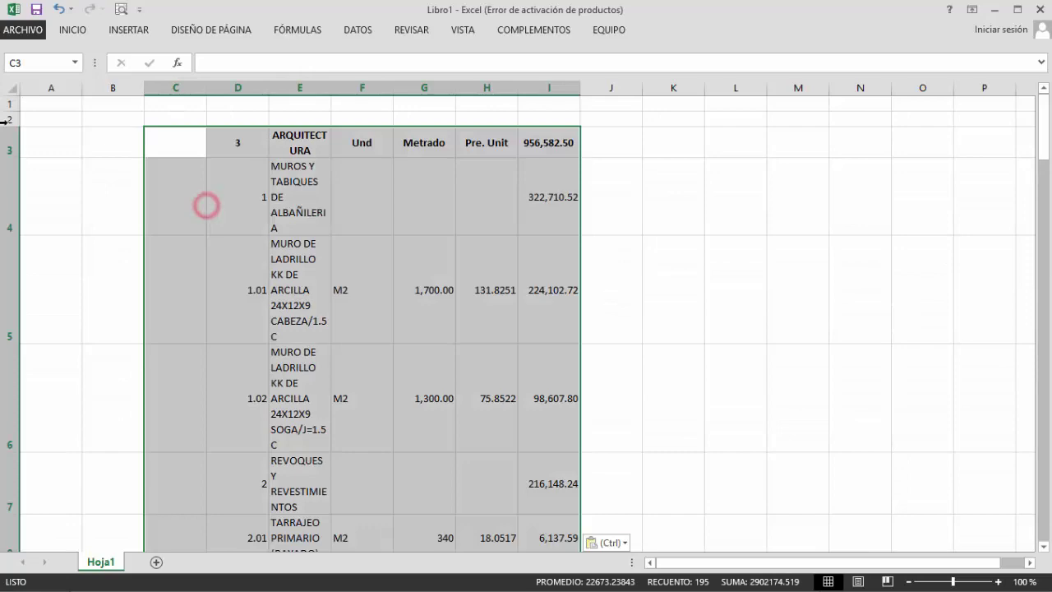
Set all Excel rows to one uniform height, widen column E until the item descriptions fit, and return to SMTithan
left_click(10, 88)
left_click_drag(9, 124, 11, 128)
left_click(395, 167)
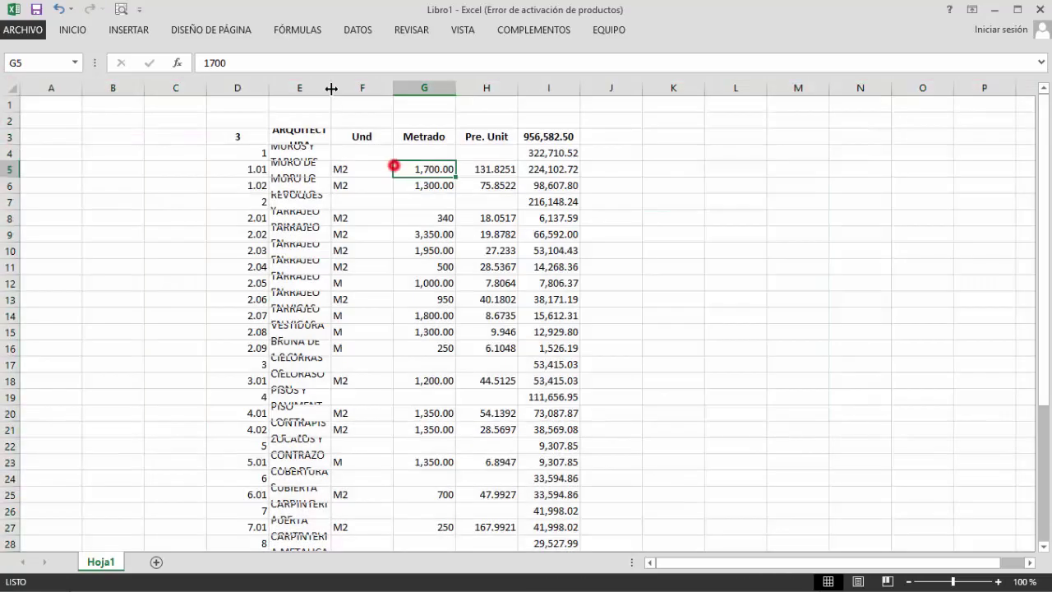
left_click_drag(331, 87, 614, 94)
left_click(597, 98)
left_click_drag(1040, 162, 1043, 132)
left_click(512, 314)
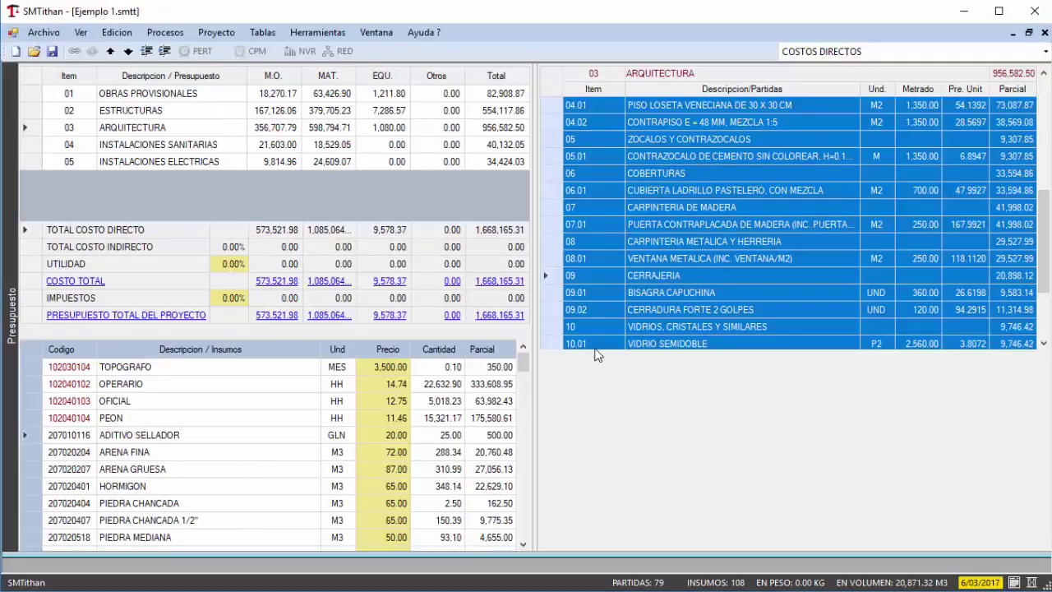
left_click(748, 240)
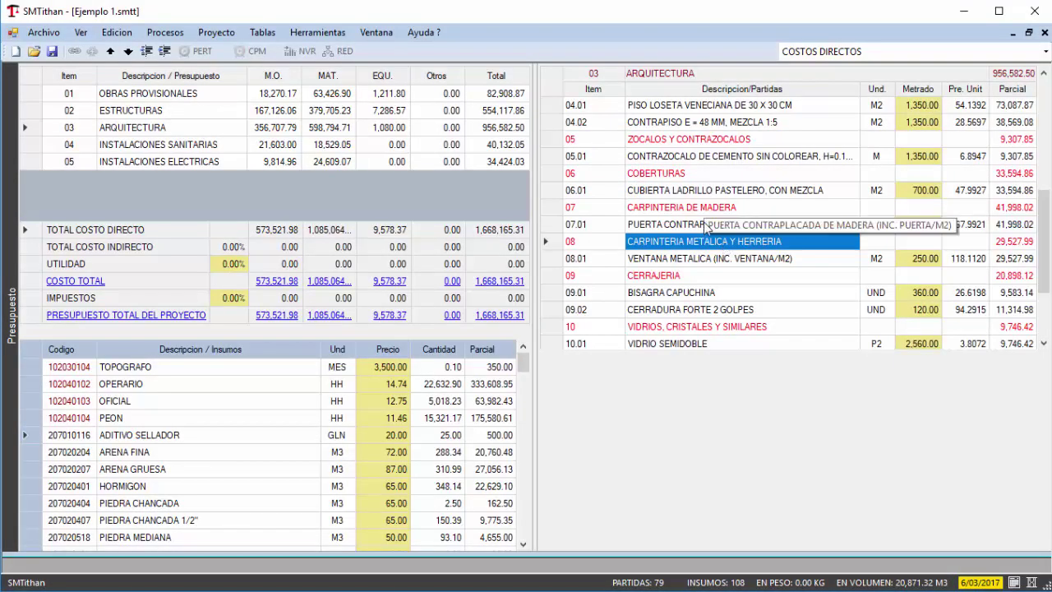
Open the supply information of HORMIGON from the supplies list and reposition its window over the budget
left_click(170, 389)
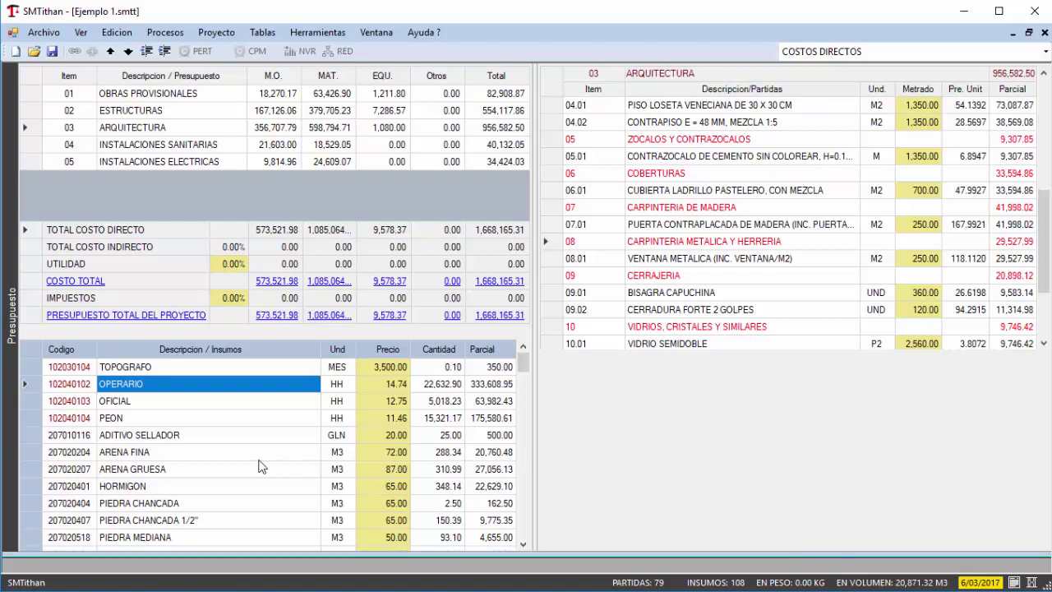
left_click(197, 470)
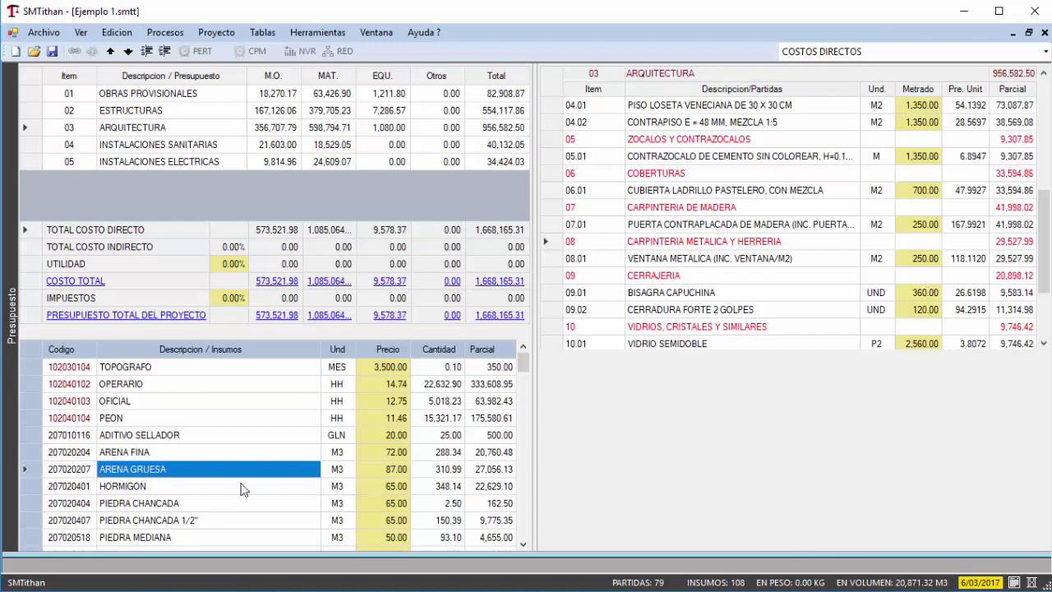
left_click(198, 487)
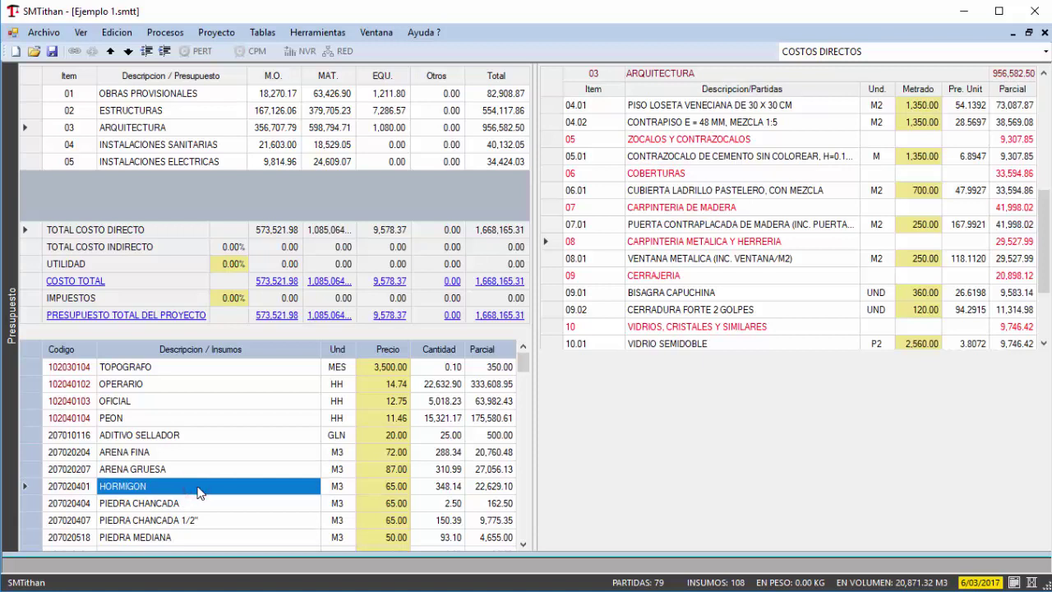
right_click(198, 489)
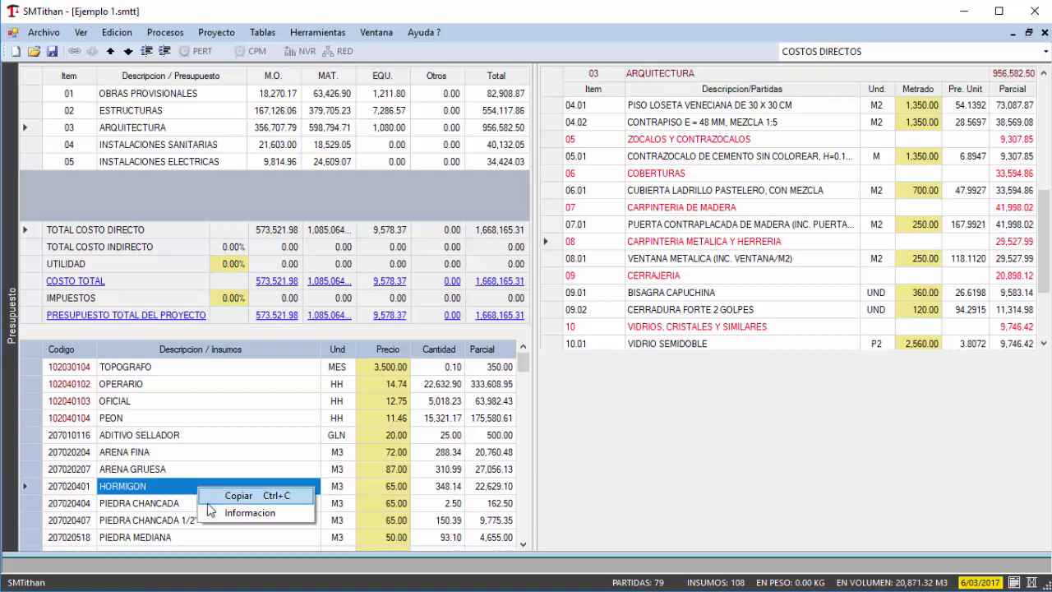
left_click(270, 513)
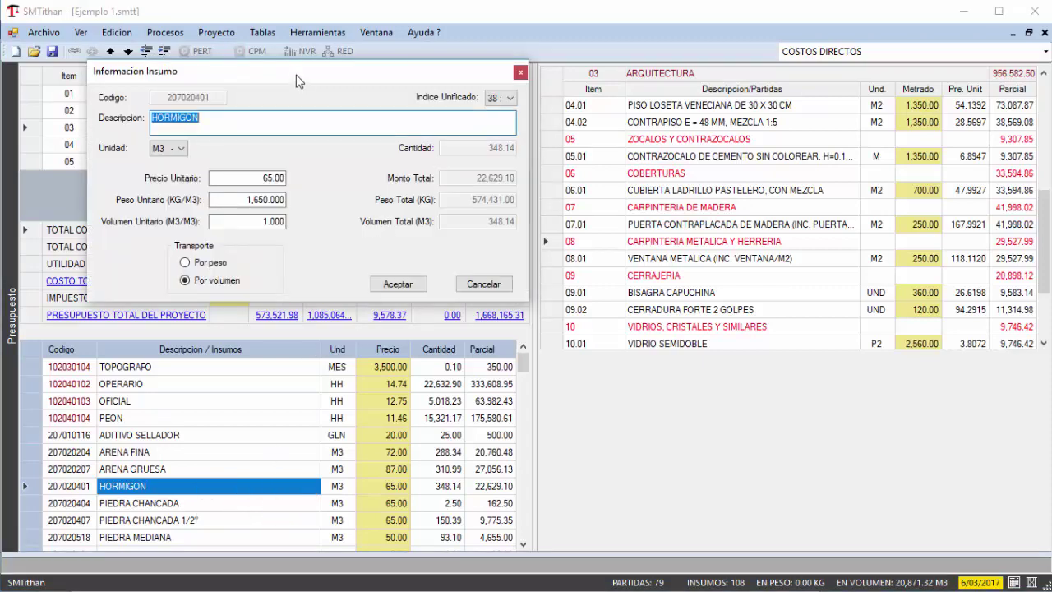
left_click_drag(295, 80, 328, 180)
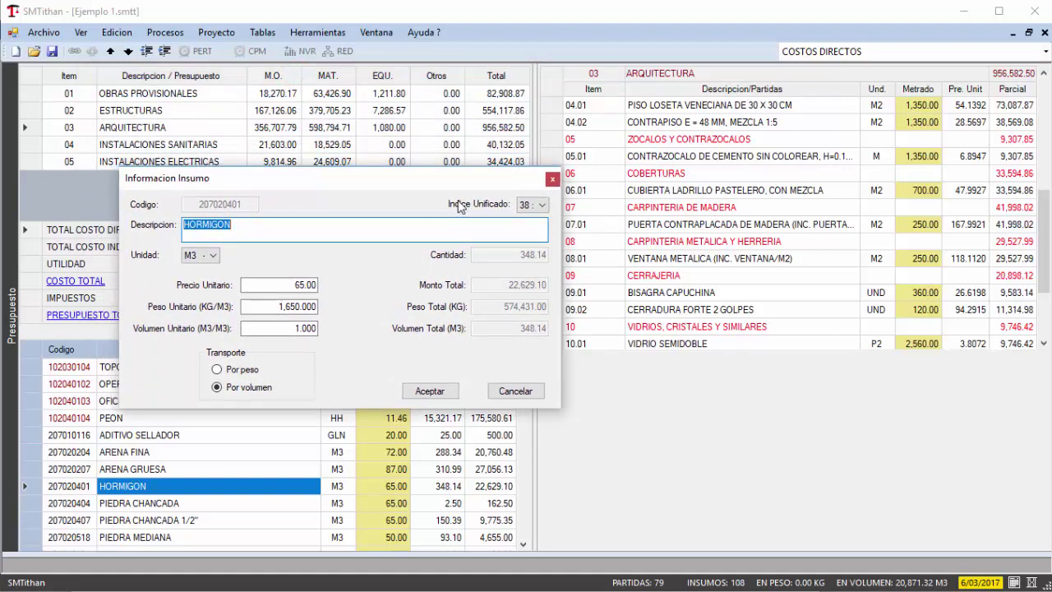
Review HORMIGON's unified index, unit, unit price and transport options, keep transport by volume, and accept the supply information
left_click(542, 204)
left_click(542, 205)
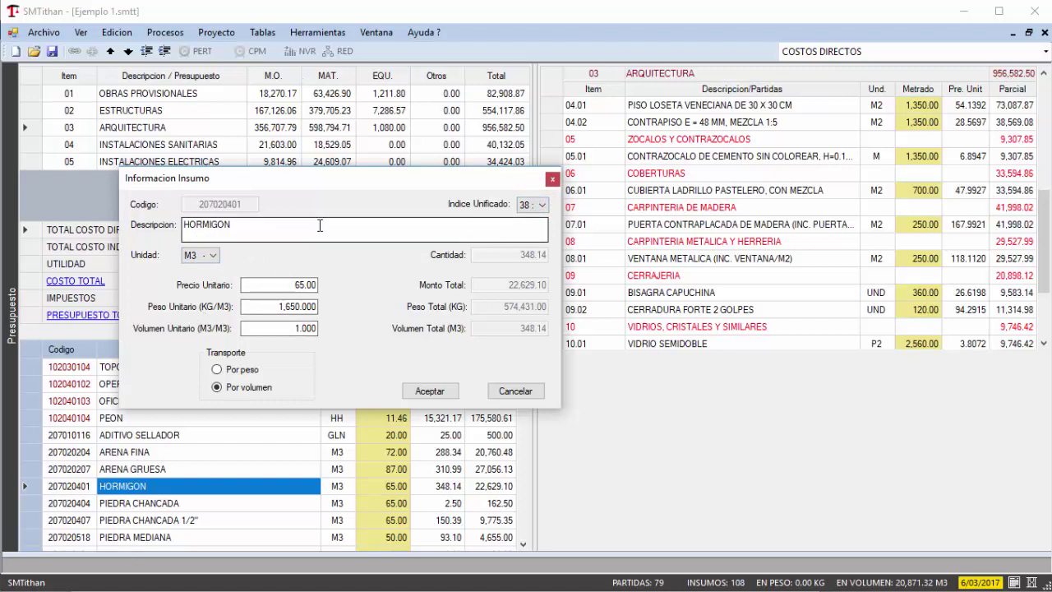
left_click(212, 255)
left_click(212, 256)
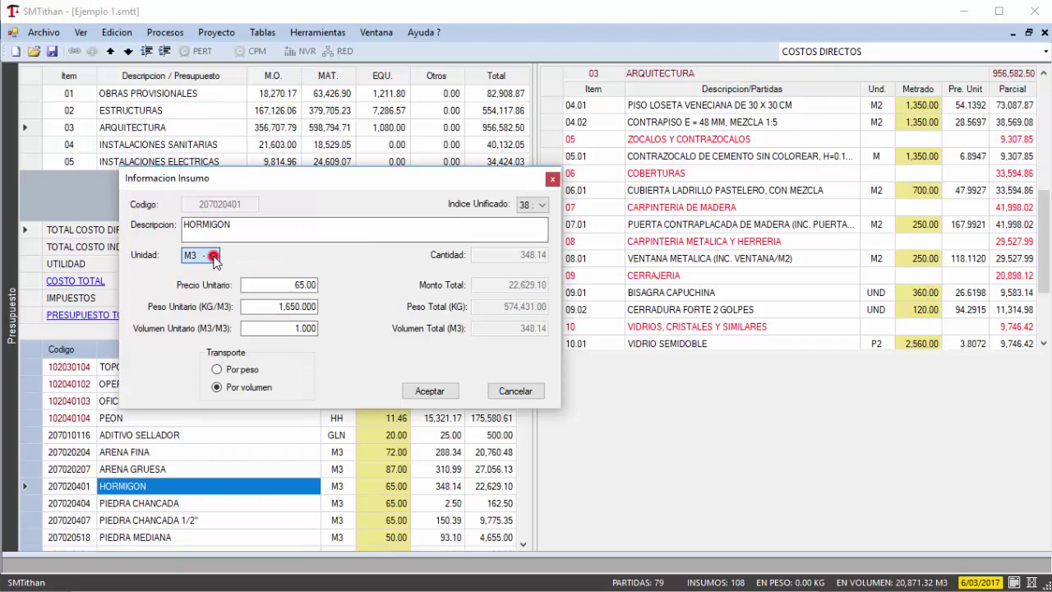
left_click(294, 285)
left_click(333, 357)
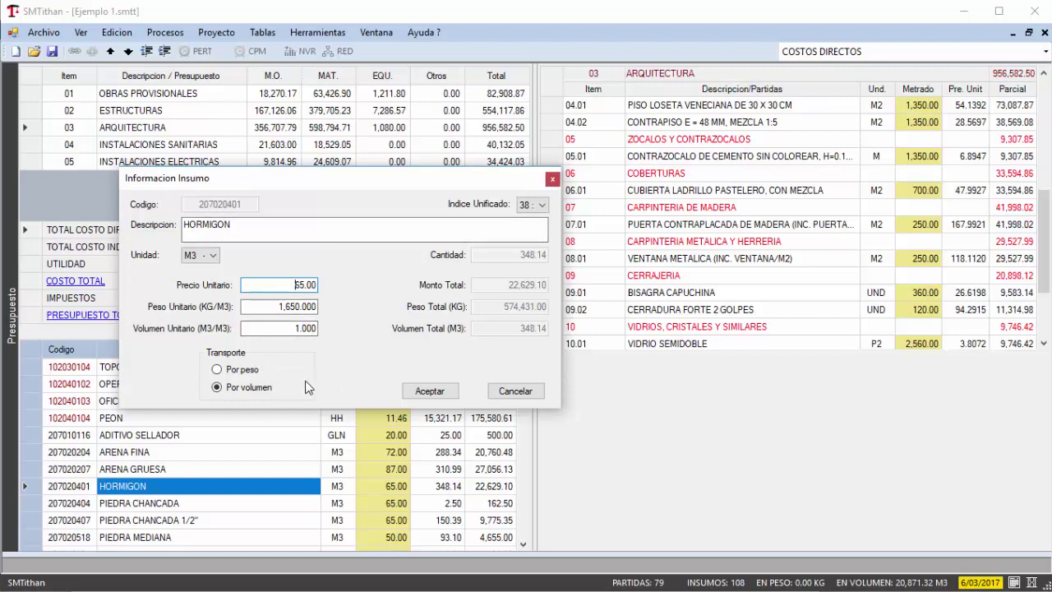
left_click(216, 371)
left_click(216, 388)
left_click(428, 391)
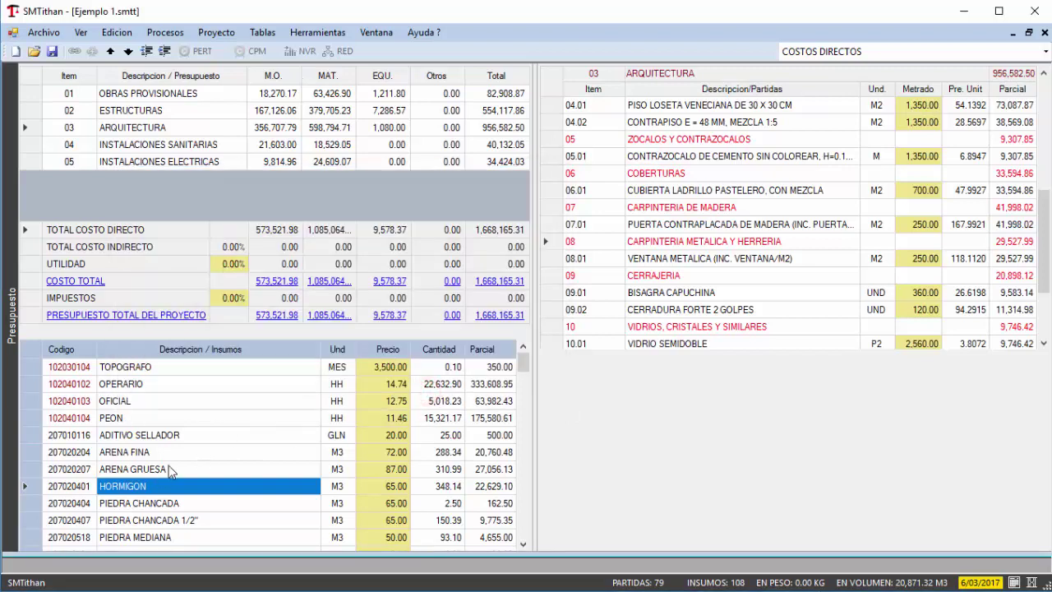
Open the supply information of ARENA FINA, review its weight, volume and transport data, and accept it
left_click(172, 455)
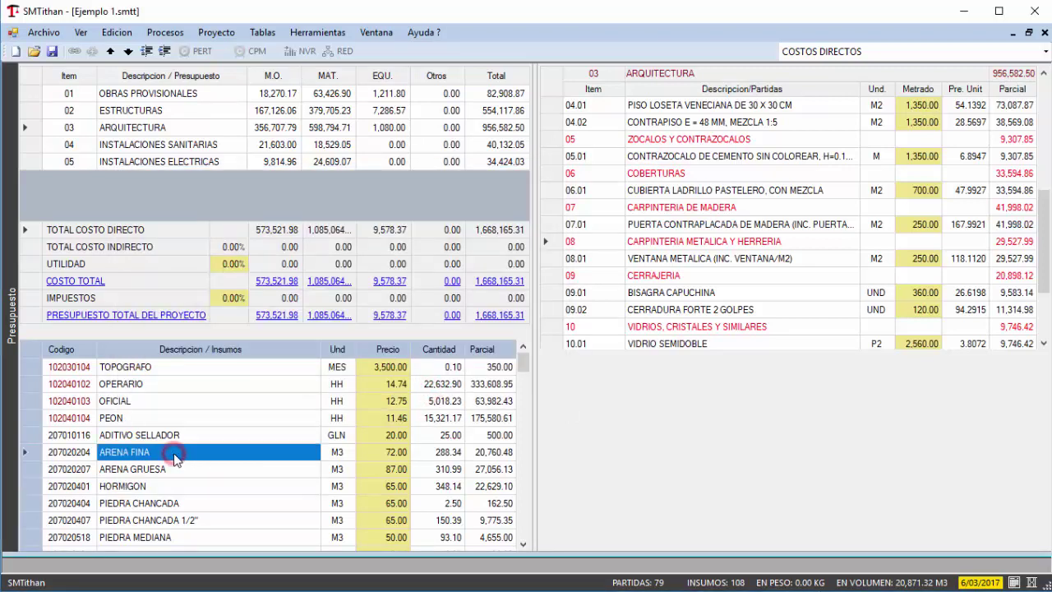
right_click(174, 455)
left_click(212, 480)
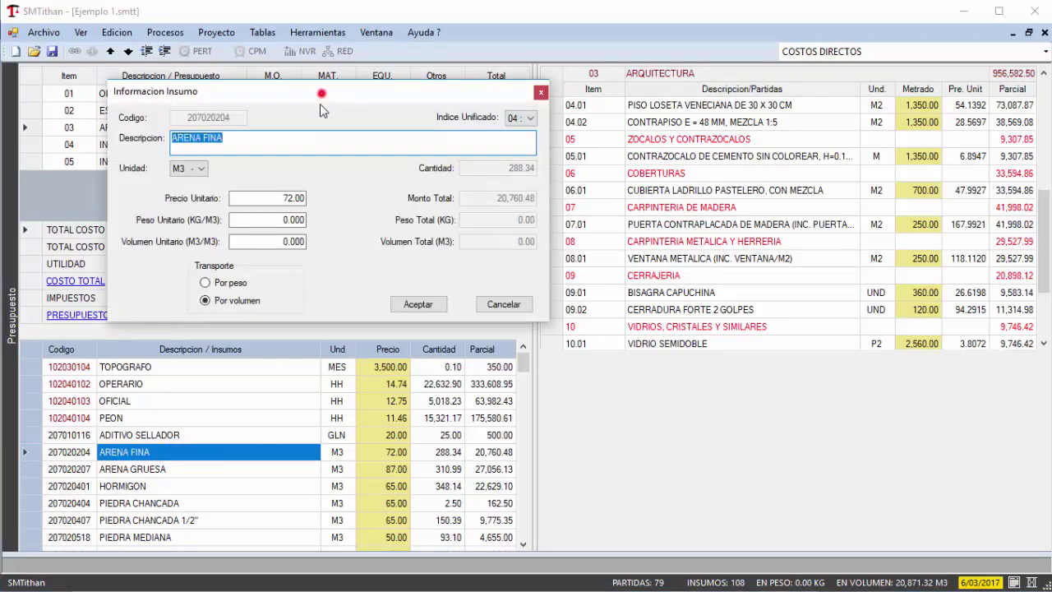
left_click_drag(320, 105, 275, 188)
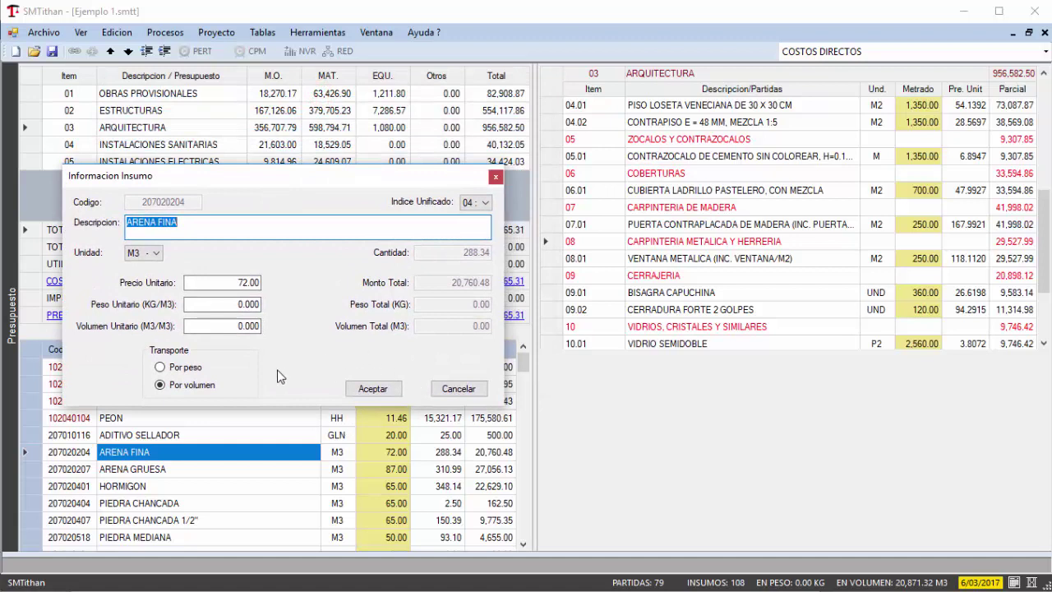
left_click(371, 389)
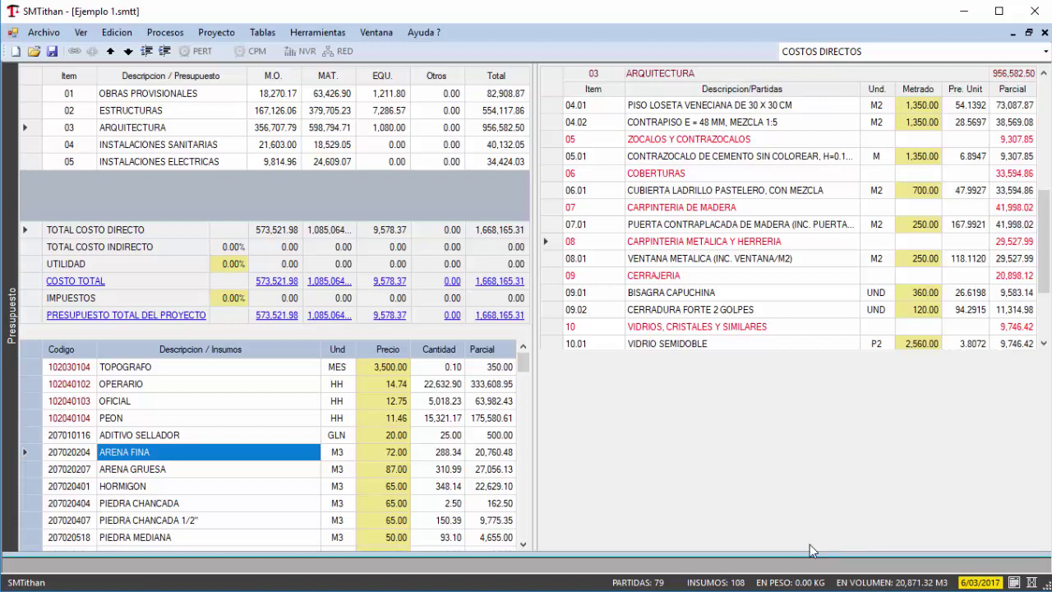
In the project's weights and volumes detail, set ARENA GRUESA to be computed by weight and accept the change
left_click(1015, 582)
mouse_move(611, 113)
left_mouse_down()
mouse_move(552, 92)
mouse_move(597, 102)
left_mouse_up()
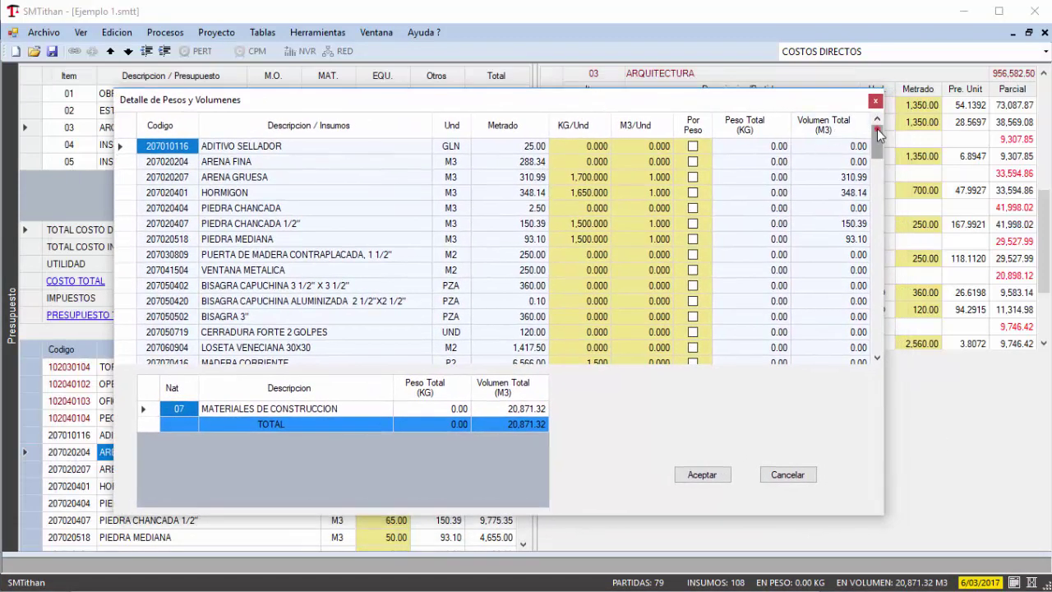
mouse_move(876, 135)
left_mouse_down()
mouse_move(871, 319)
mouse_move(872, 127)
left_mouse_up()
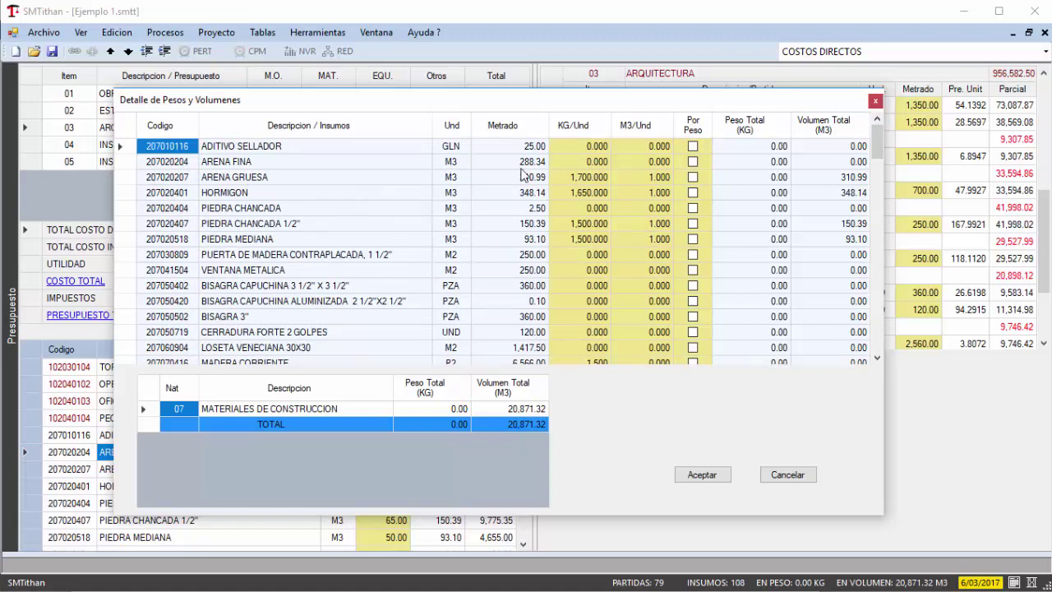
left_click(692, 178)
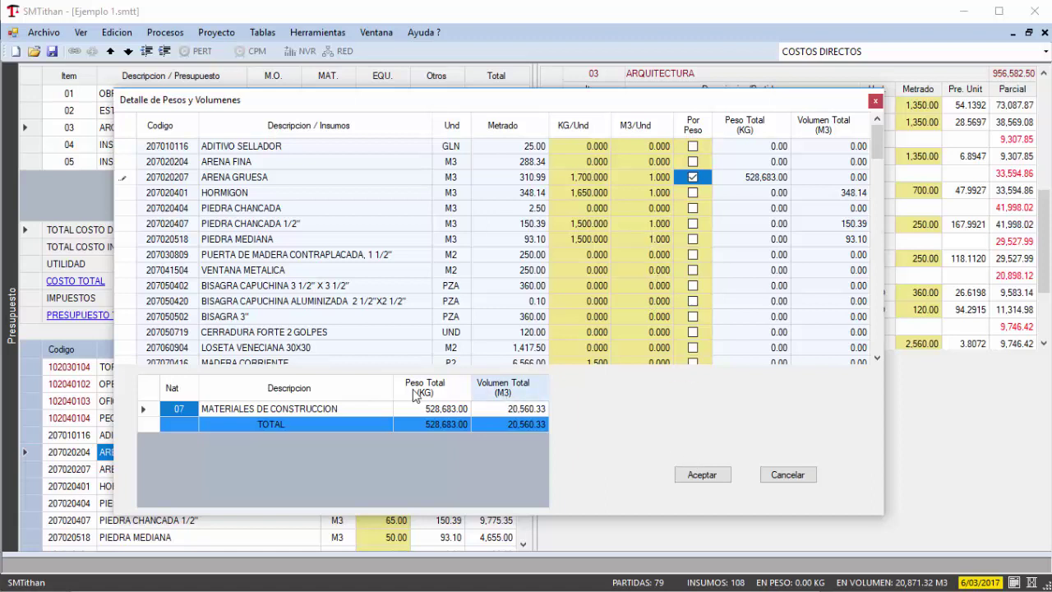
left_click(700, 476)
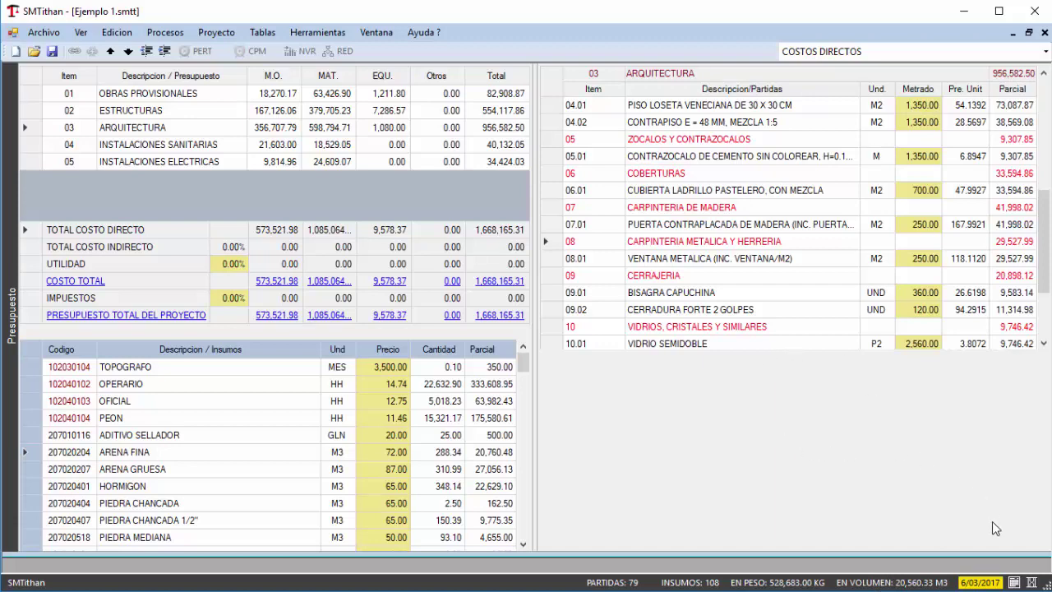
Copy the whole supplies table from the weights and volumes detail and paste it into Excel at C3 with source formatting
left_click(1014, 582)
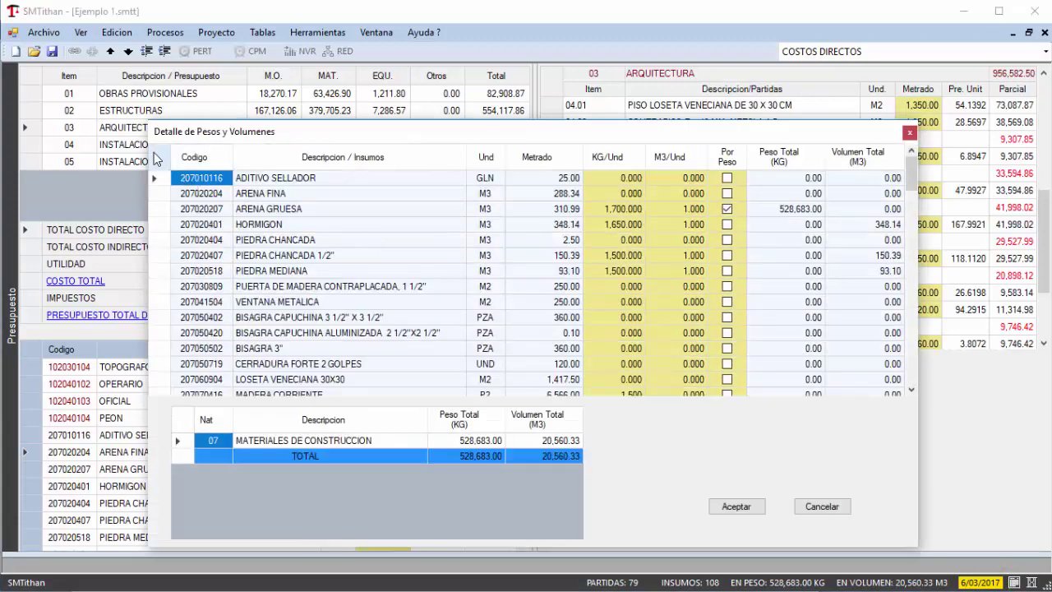
left_click(157, 156)
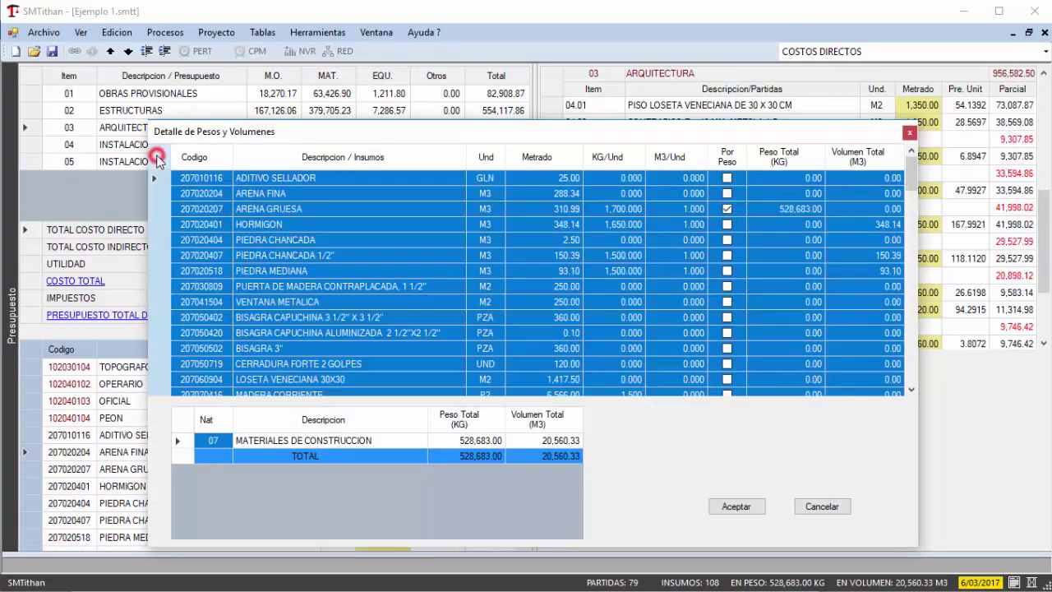
key("ctrl+c")
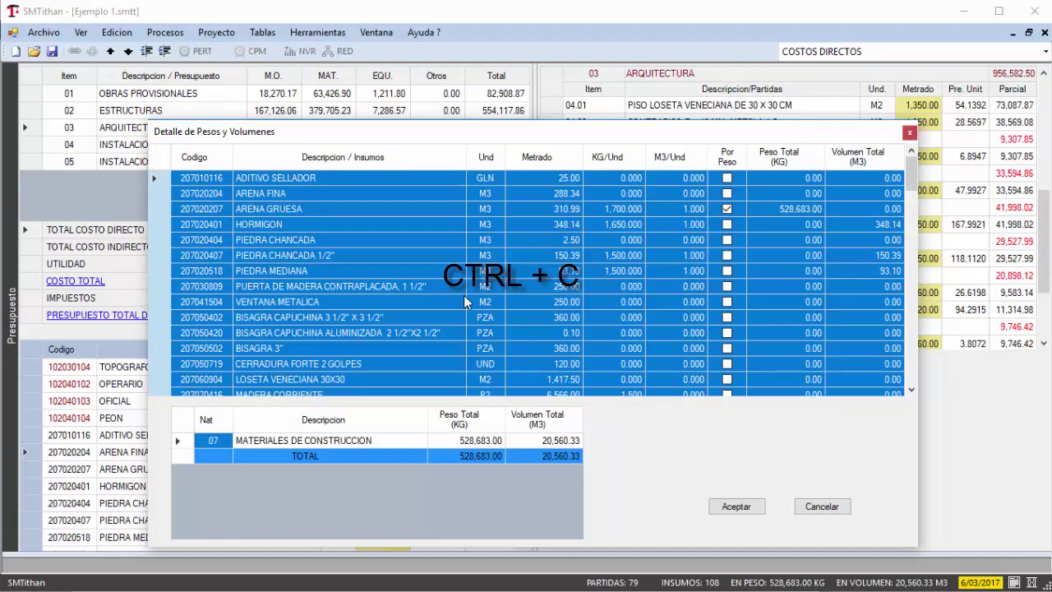
right_click(179, 136)
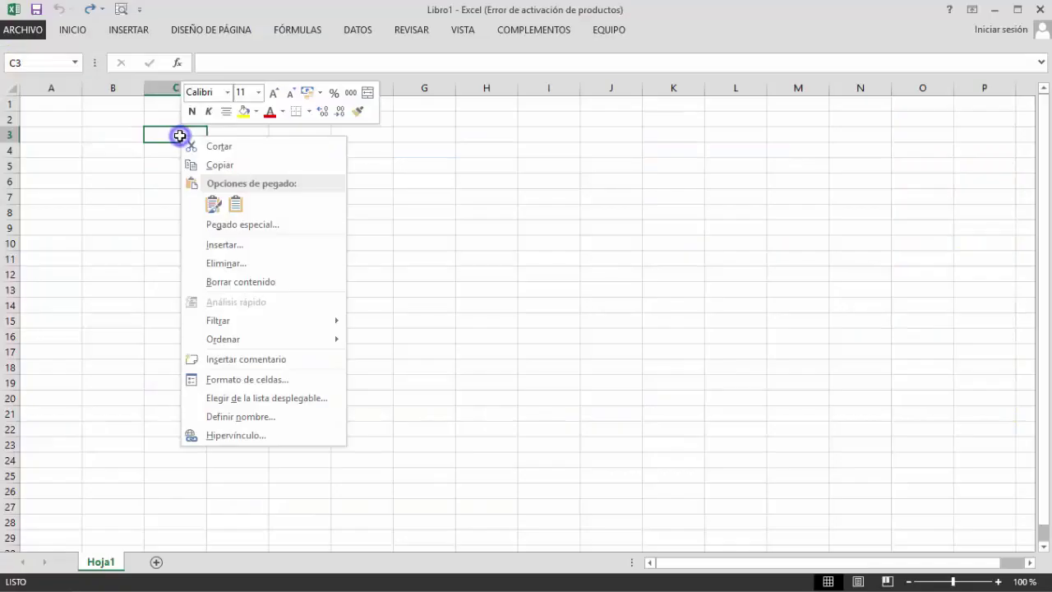
left_click(212, 205)
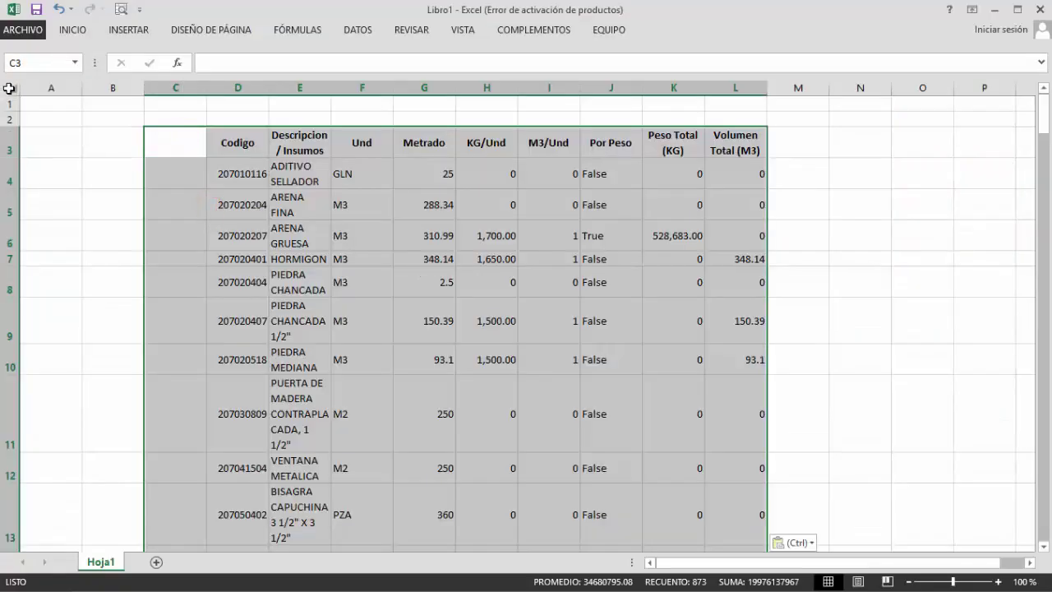
Set all Excel rows to one uniform height, widen column E to fit the supply descriptions, review the table, and return to SMTithan
left_click(8, 88)
left_click_drag(9, 128, 9, 129)
left_click(430, 239)
left_click_drag(336, 89, 562, 92)
left_click(561, 207)
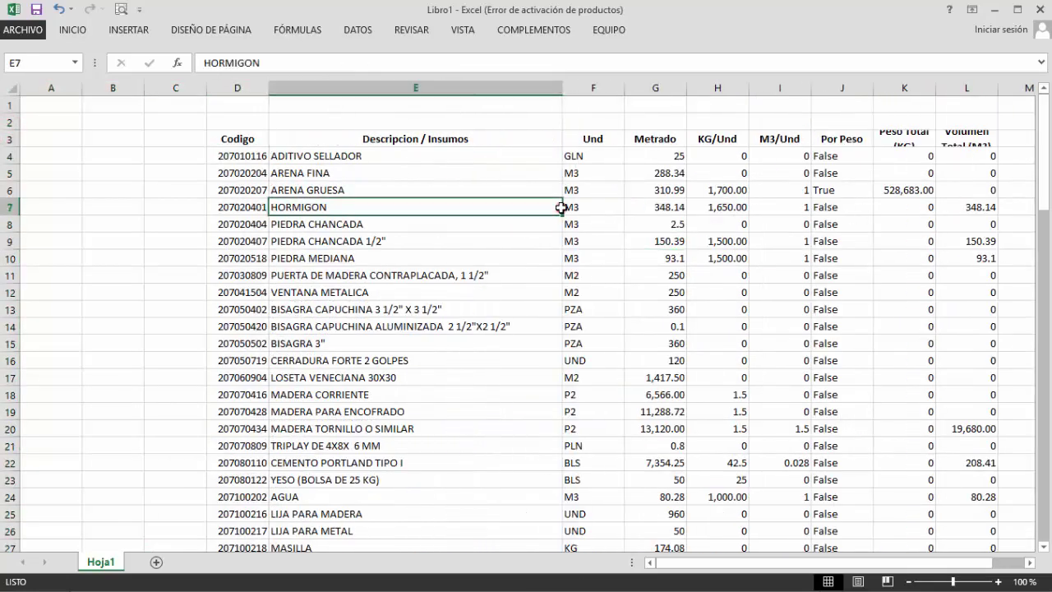
scroll(567, 212, "down", 4)
scroll(772, 238, "up", 4)
key("alt+Tab")
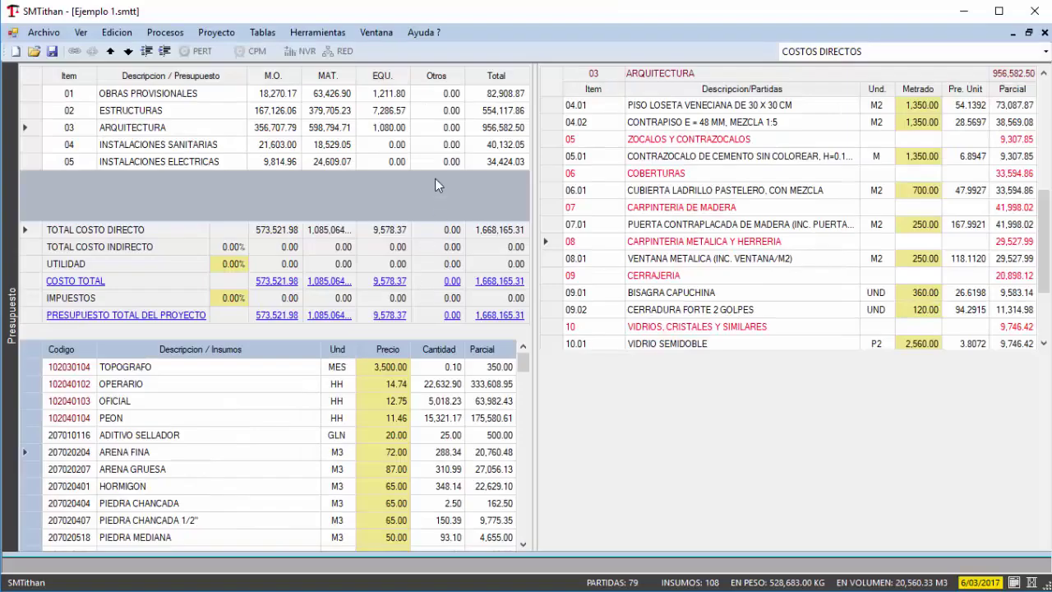
In the ESTRUCTURAS budget, open the technical specification of item 03.01.02 ENCOFRADO Y DESENCOFRADO COLUMNA
left_click(158, 114)
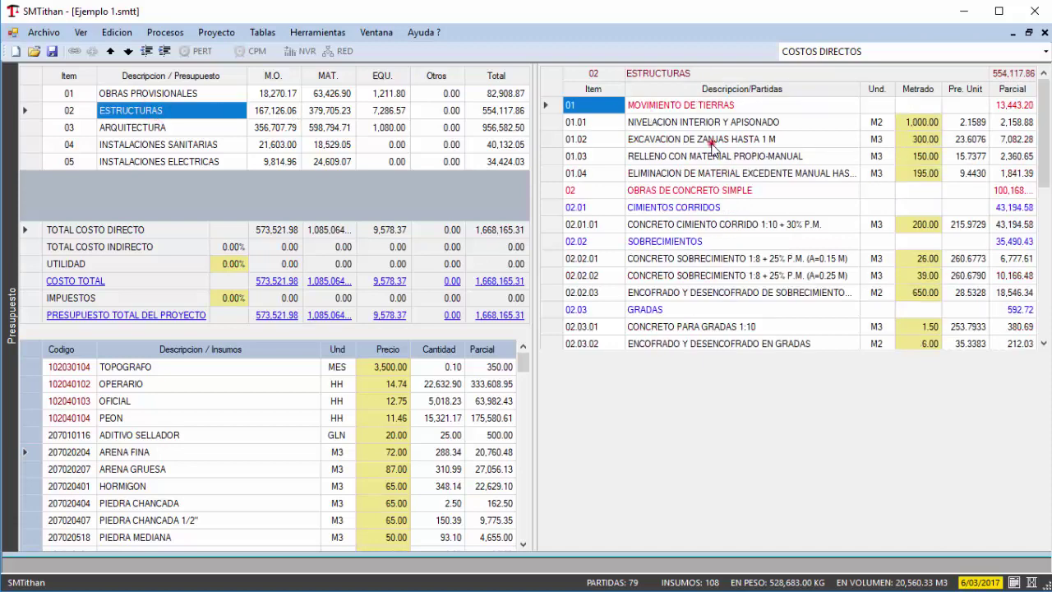
left_click(1043, 153)
left_click_drag(1043, 153, 1044, 224)
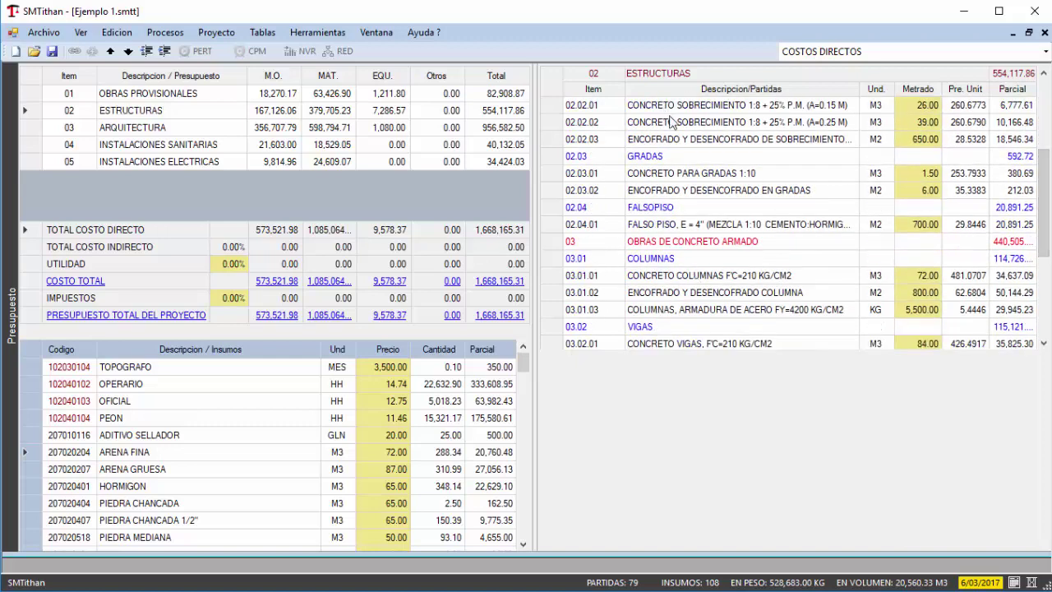
left_click(680, 280)
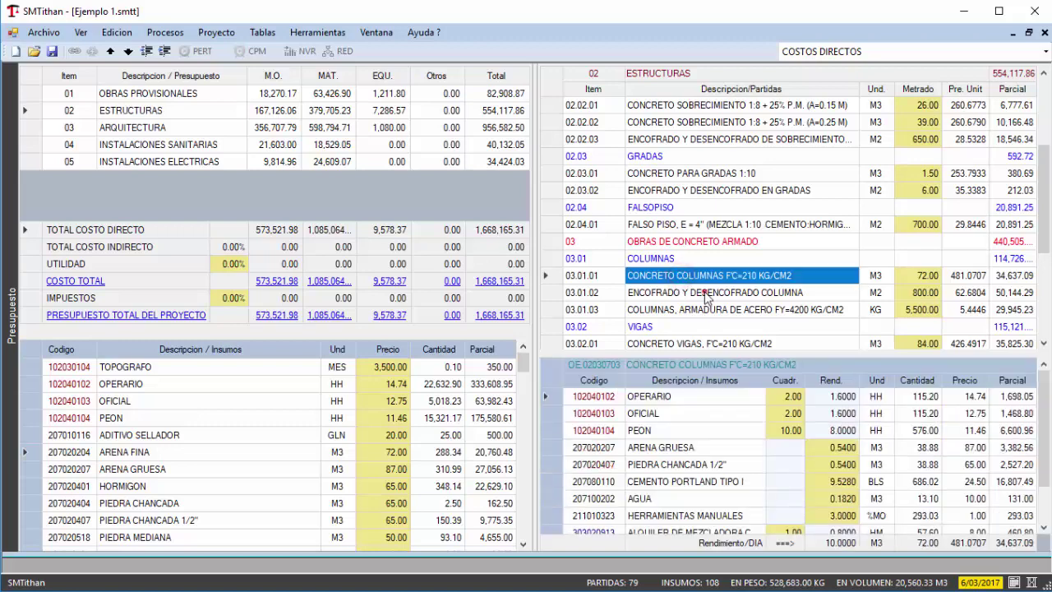
left_click(704, 292)
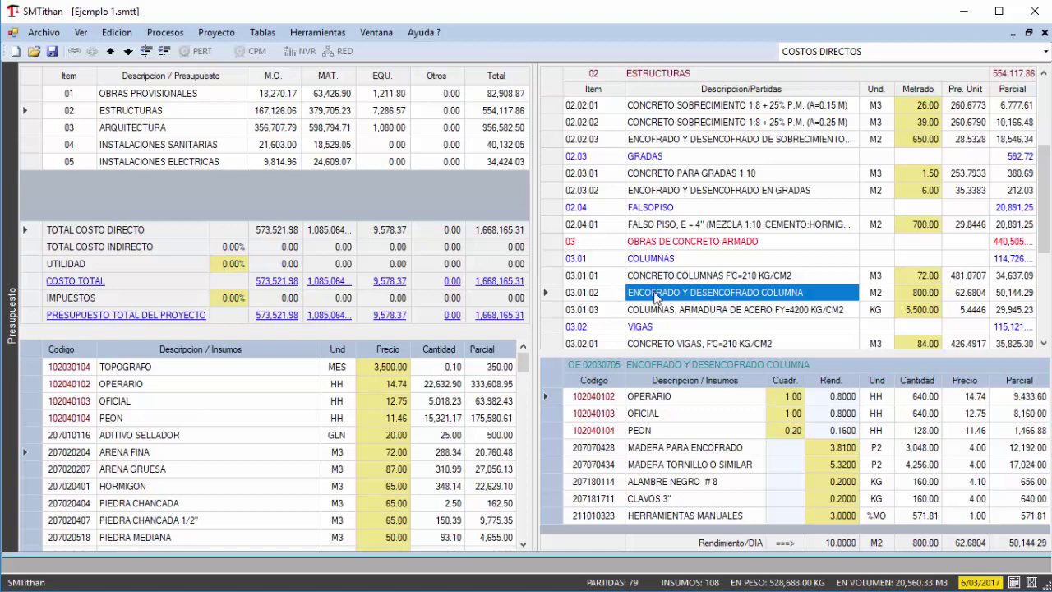
right_click(677, 297)
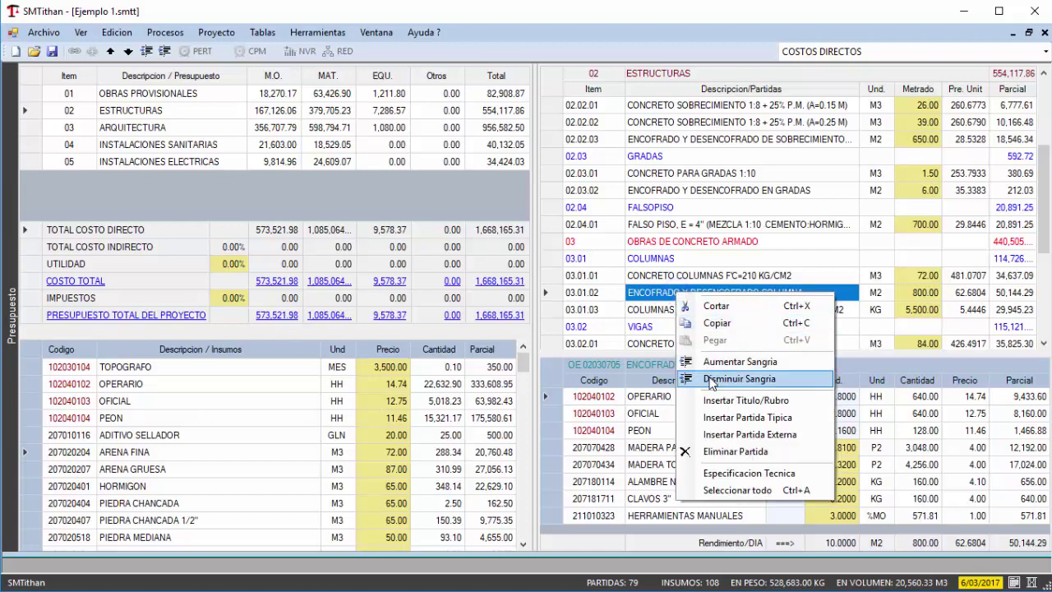
left_click(744, 474)
left_click_drag(489, 151, 488, 106)
Try writing the sample text "a b c" in the technical specification, and erase it again
left_click(209, 176)
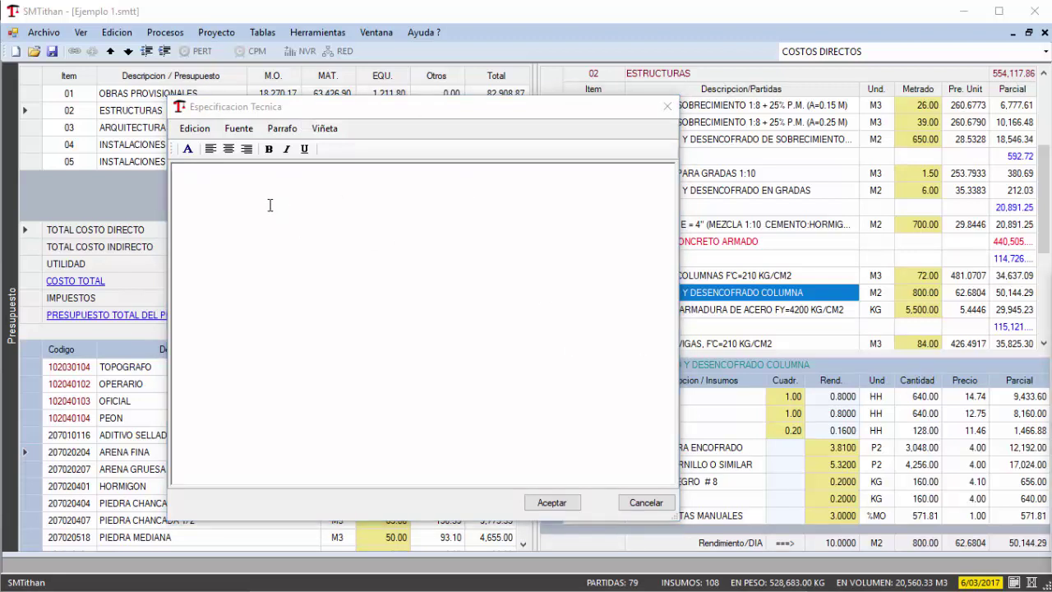
left_click(189, 172)
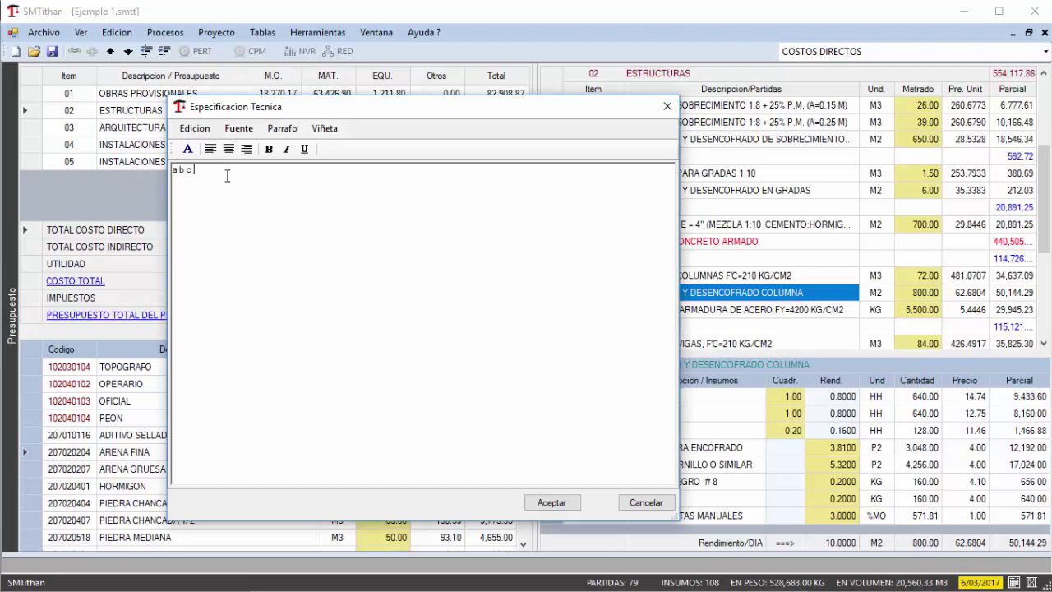
key("BackSpace")
key("BackSpace")
key("BackSpace")
key("BackSpace")
key("BackSpace")
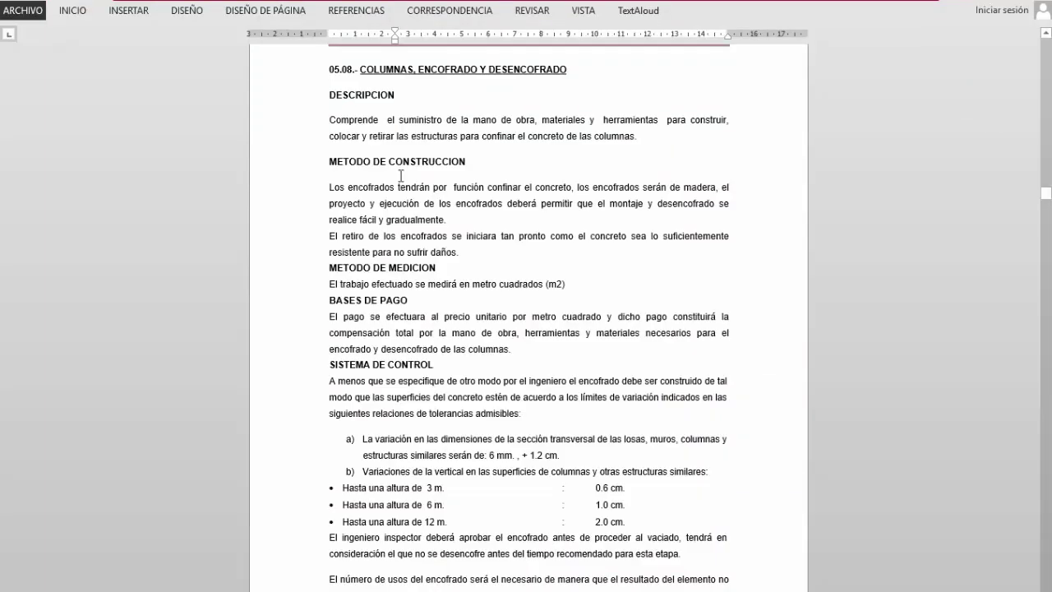
In Word, copy the text of section 05.08 COLUMNAS, ENCOFRADO Y DESENCOFRADO starting at DESCRIPCION, and return to SMTithan's specification editor
left_click(328, 94)
left_click_drag(328, 94, 679, 557)
right_click(375, 220)
left_click(425, 255)
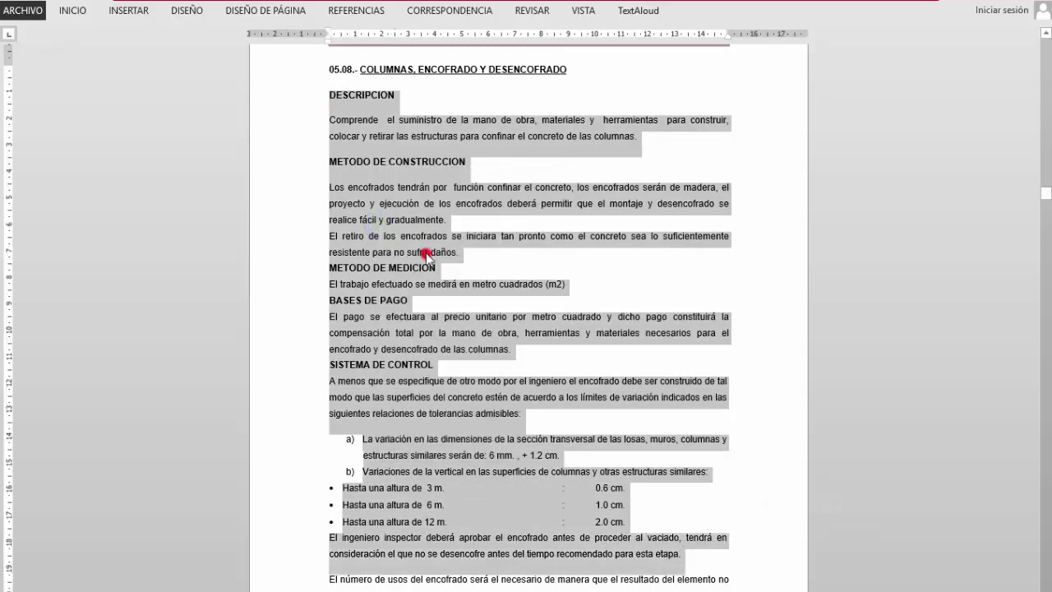
key("alt+Tab")
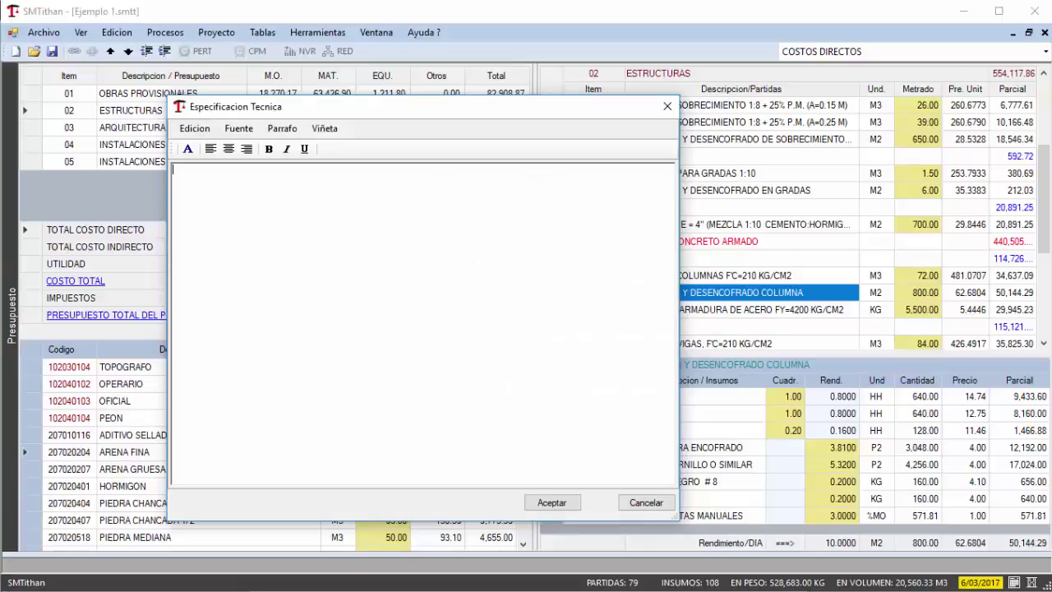
Paste the copied section text into the technical specification of ENCOFRADO Y DESENCOFRADO COLUMNA and accept it
right_click(196, 175)
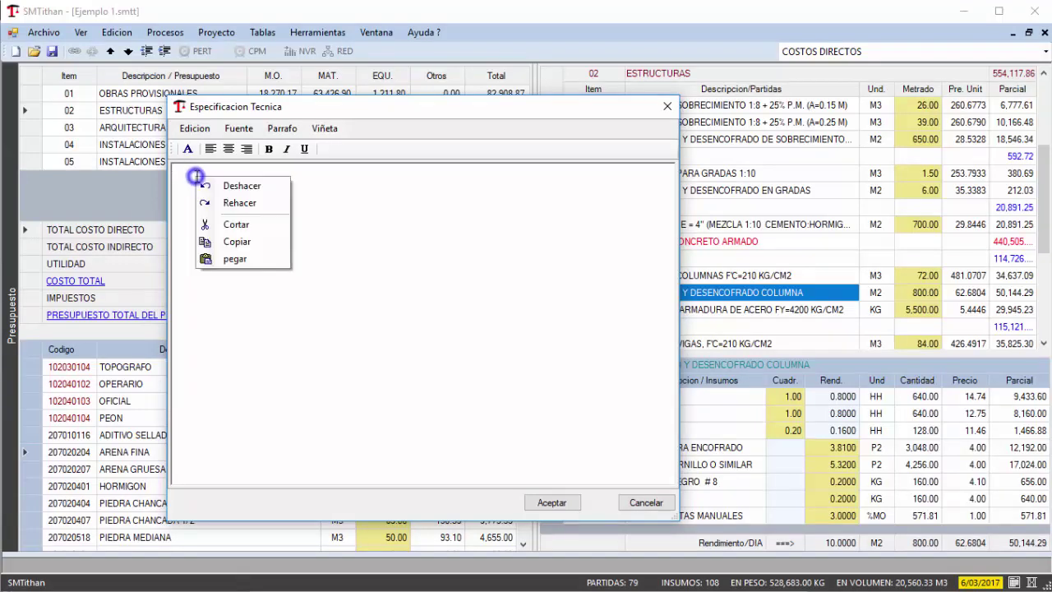
left_click(235, 258)
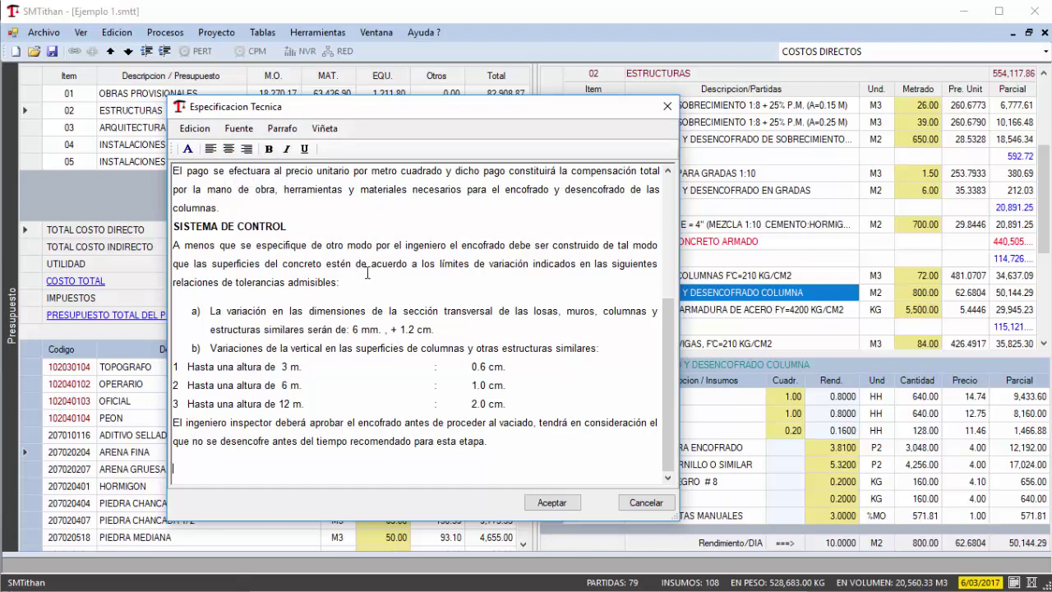
left_click(552, 502)
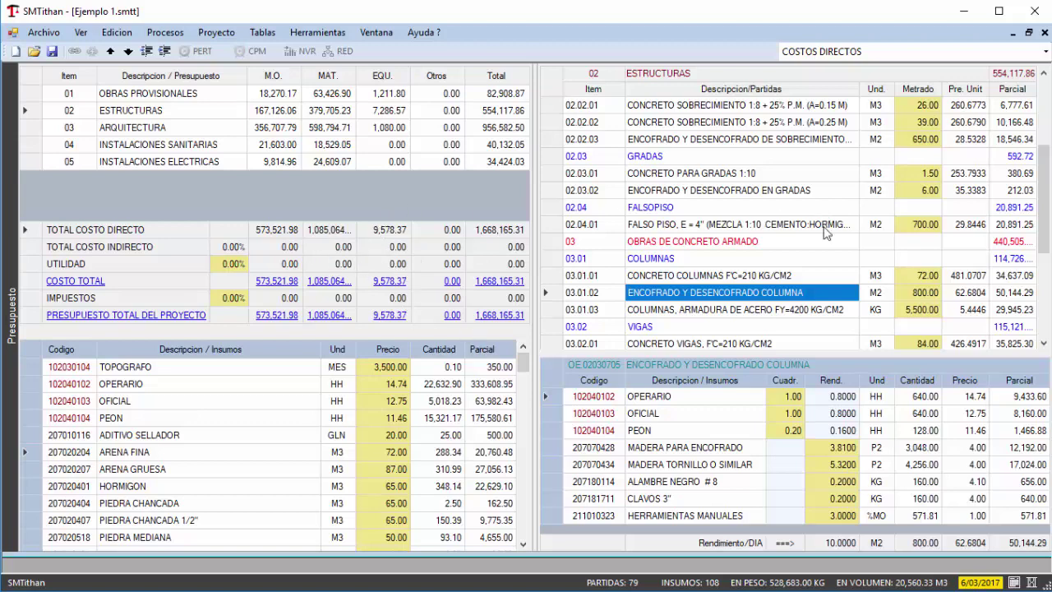
Reopen the technical specification of item 03.01.02, check the stored text, and close it
right_click(711, 294)
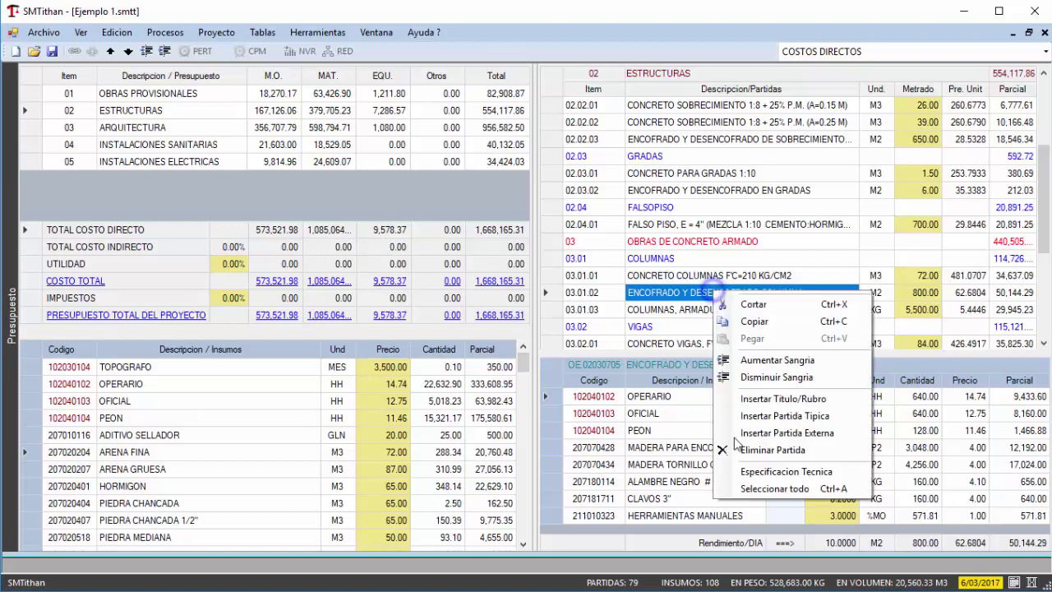
left_click(786, 472)
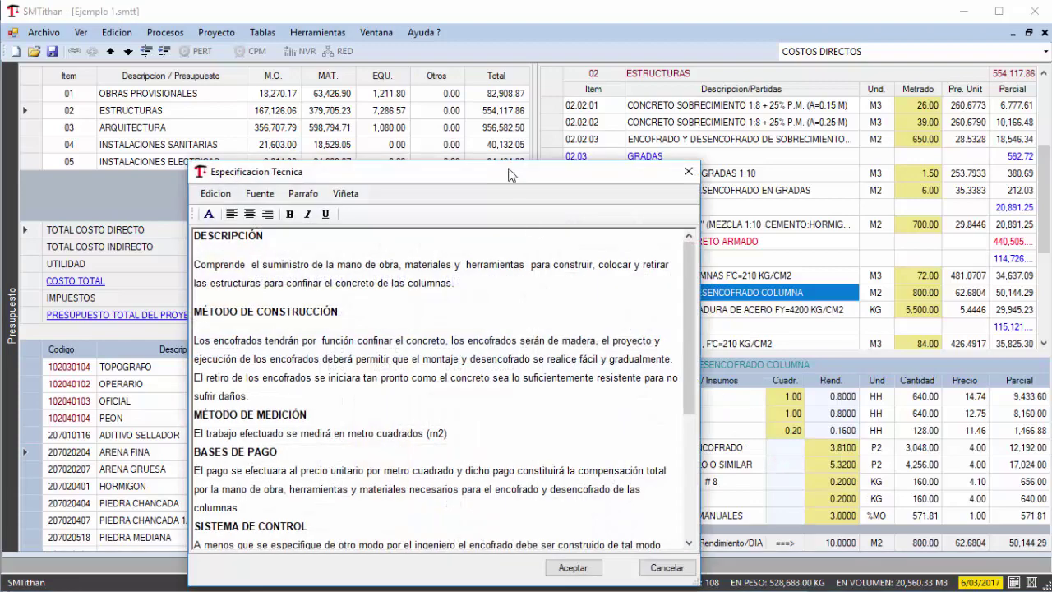
left_click_drag(508, 168, 488, 100)
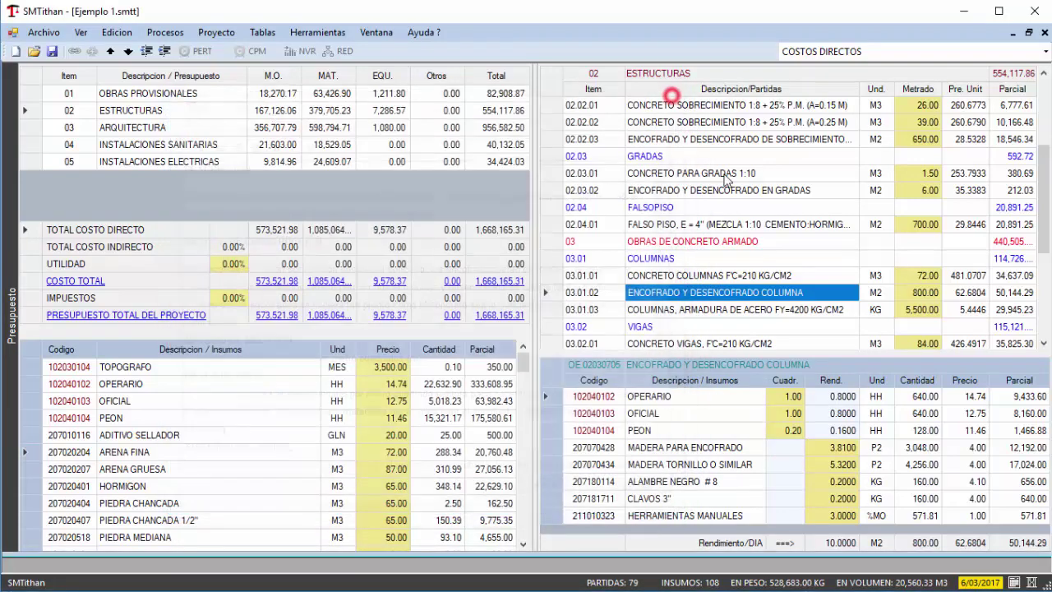
left_click(669, 100)
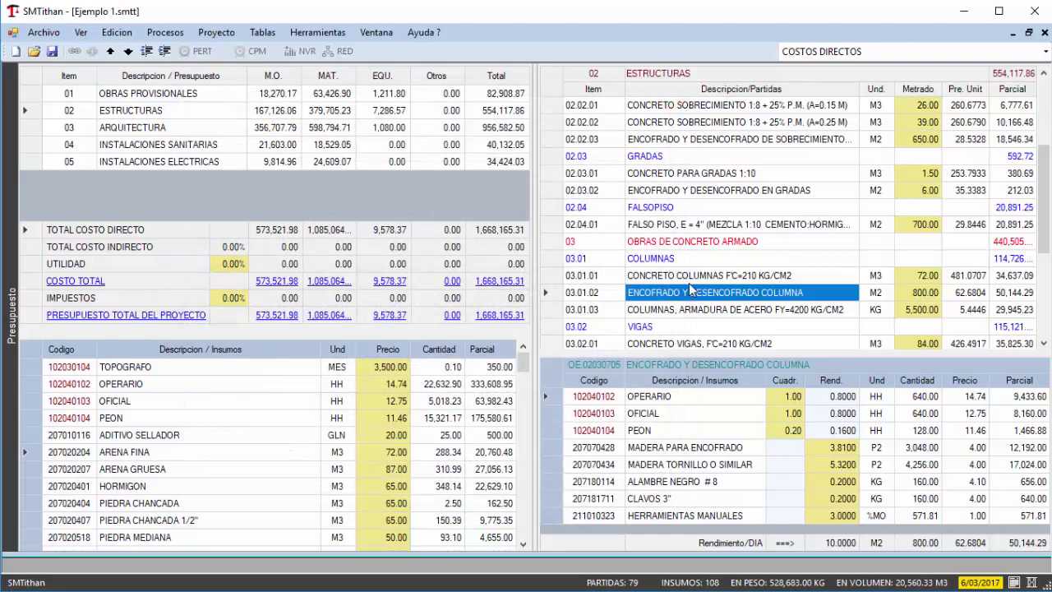
left_click(649, 308)
left_click(645, 277)
left_click(640, 292)
left_click(649, 189)
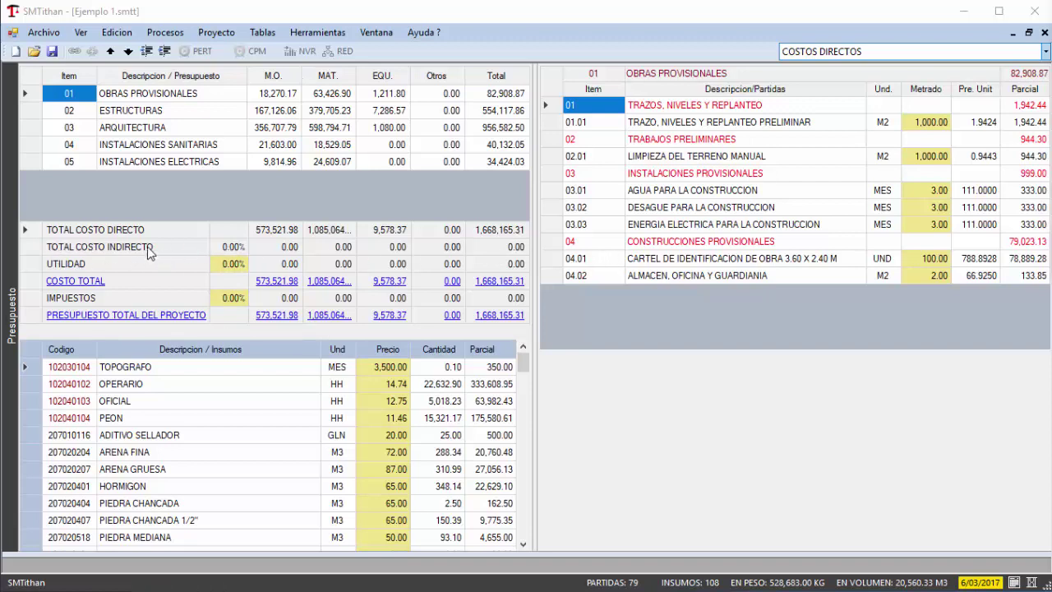
Switch the project view to COSTOS INDIRECTOS and insert a new budget named GASTOS GENERALES
left_click(102, 248)
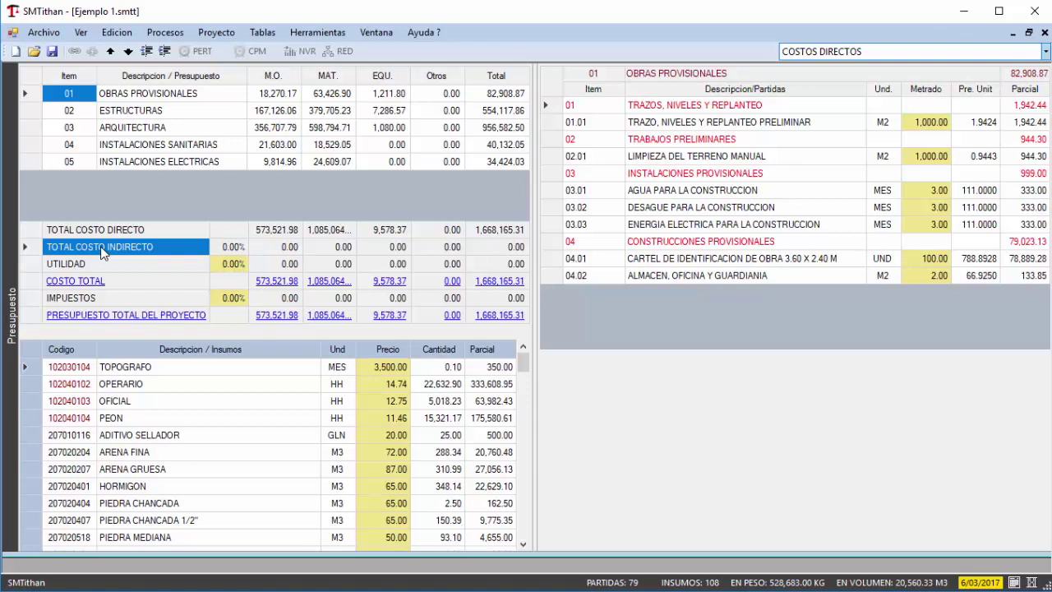
left_click(1044, 52)
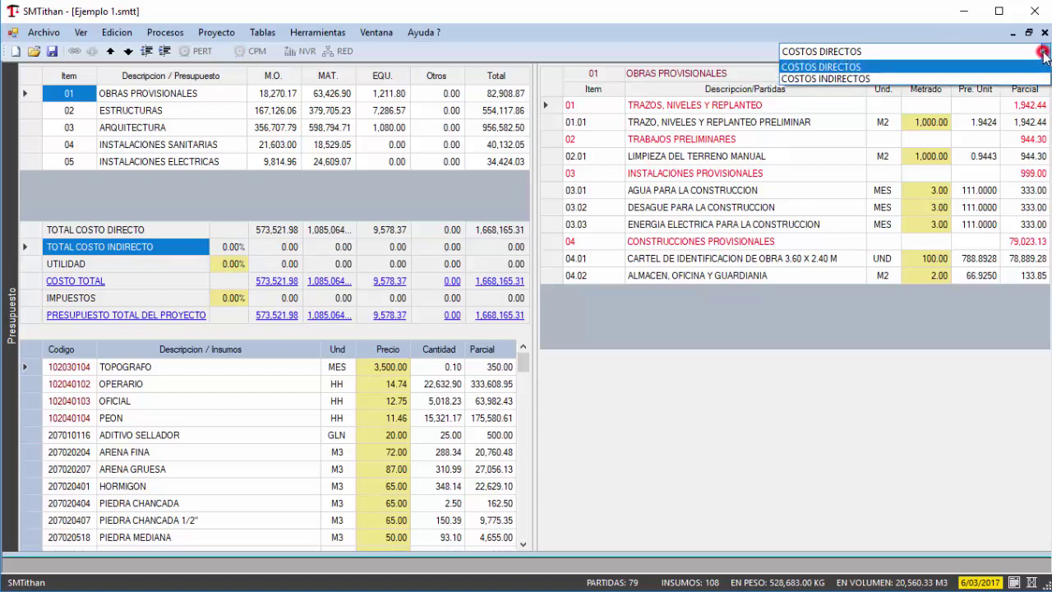
left_click(804, 80)
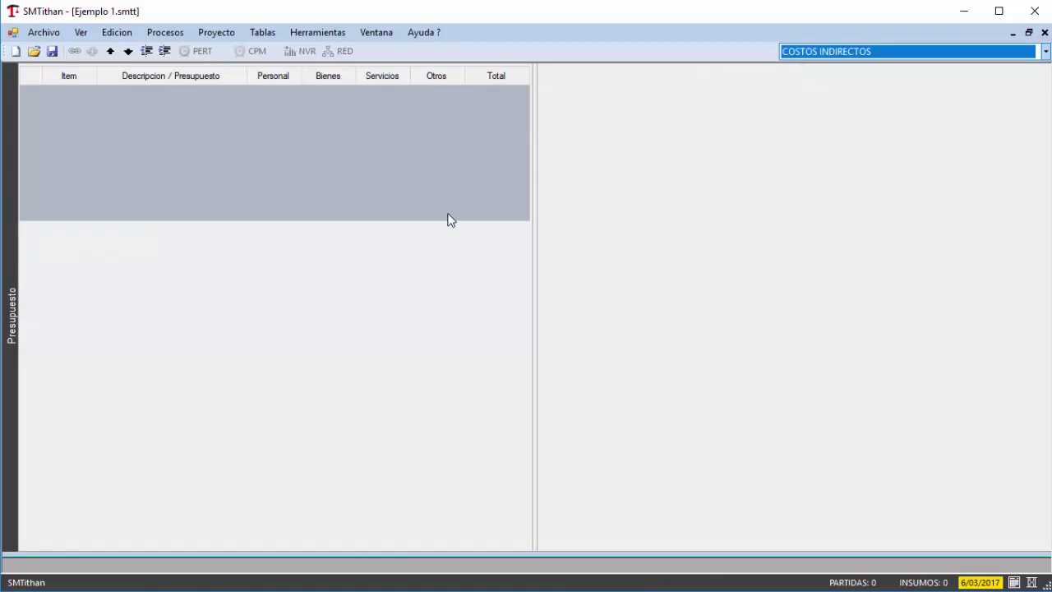
right_click(225, 140)
left_click(268, 212)
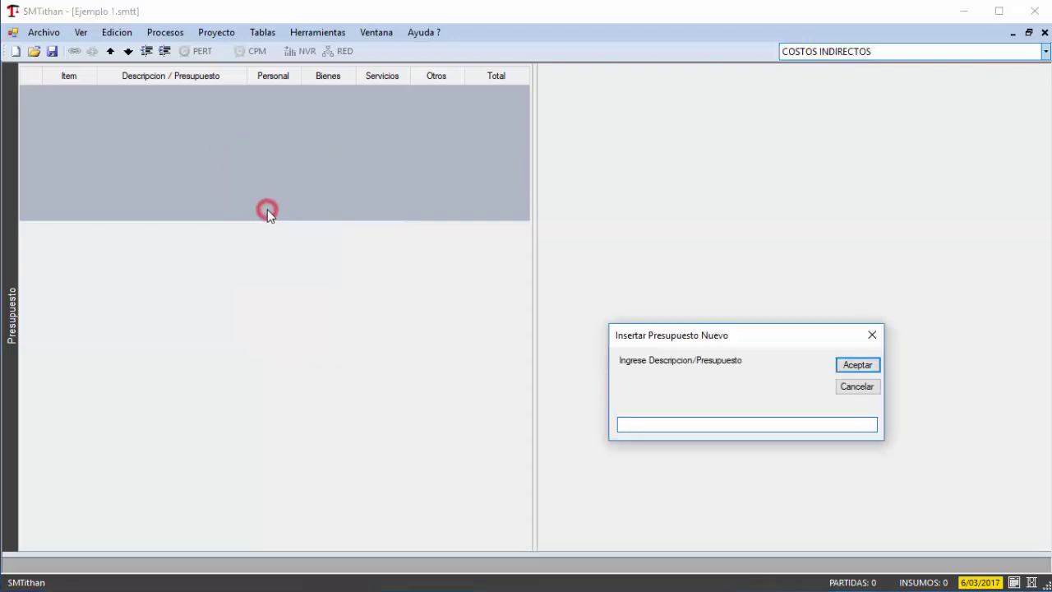
type("GASTOS GENERALES")
left_click(853, 362)
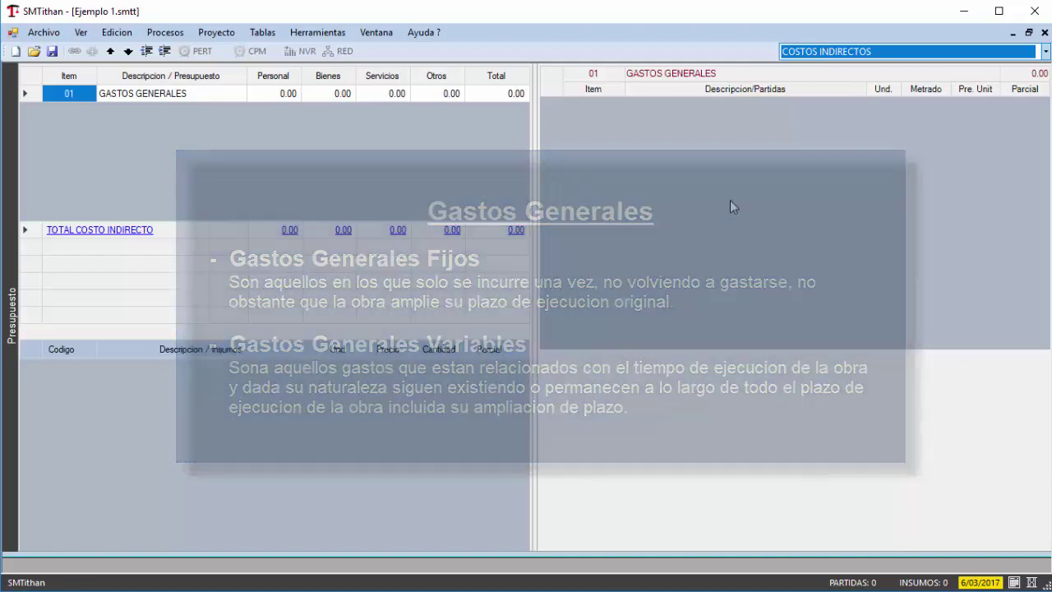
Insert the title GASTOS GENERALES FIJOS in the GASTOS GENERALES budget
right_click(731, 205)
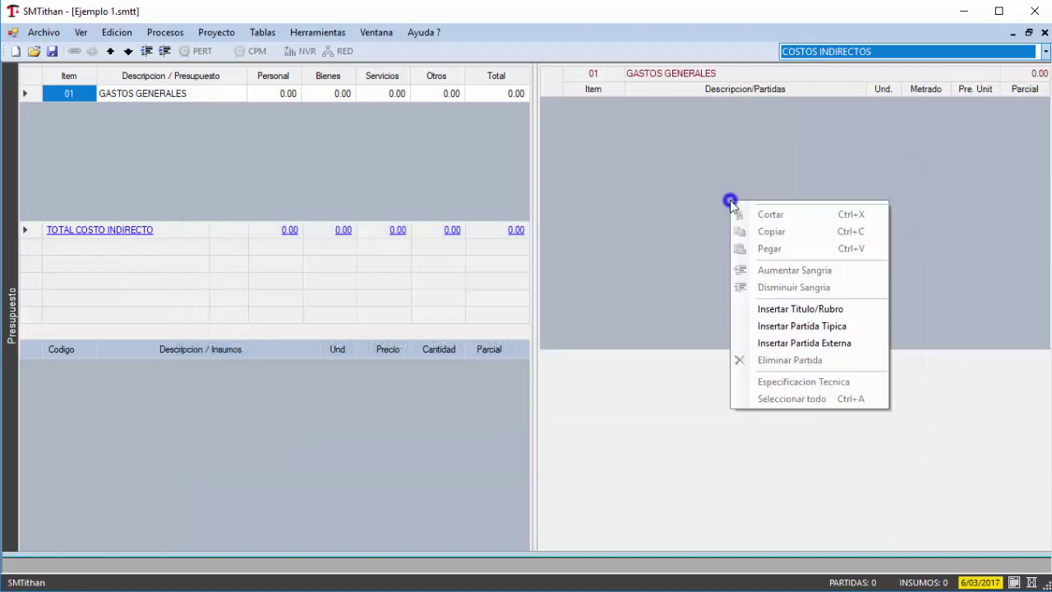
left_click(833, 309)
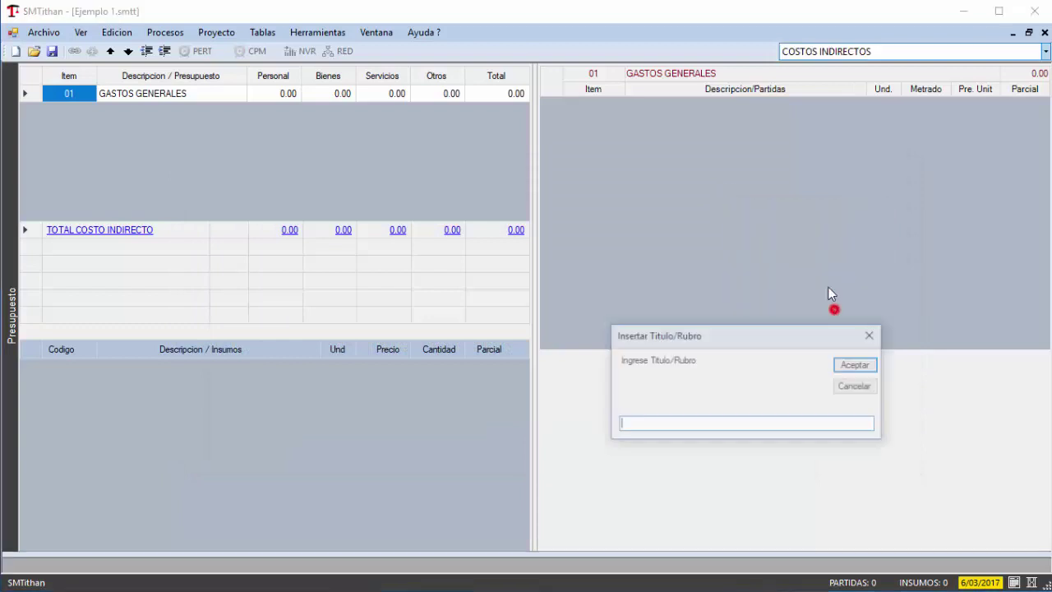
type("GASTOS ")
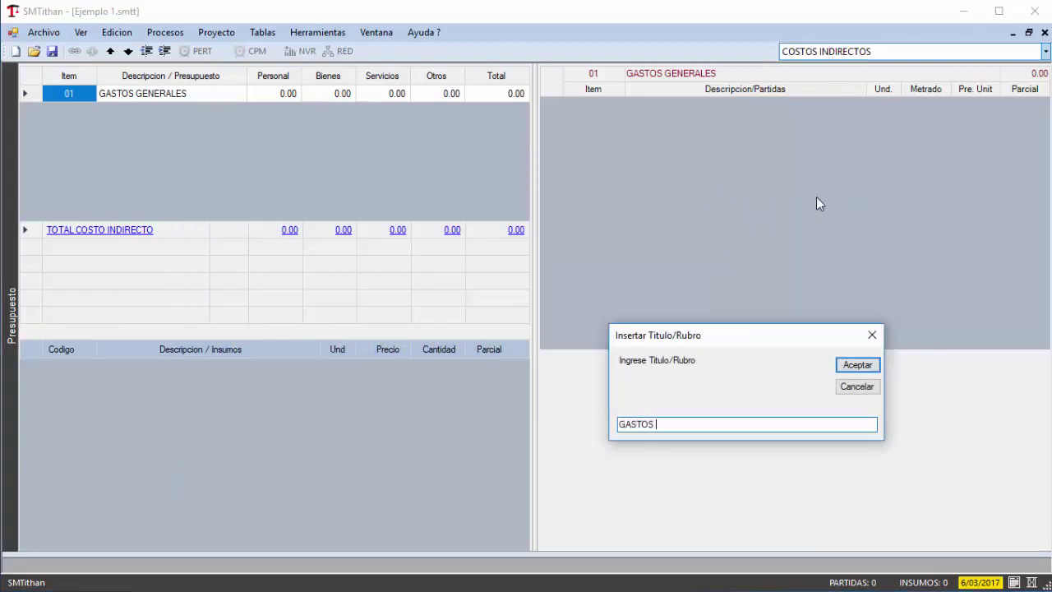
type("GENERALES FIJOS")
left_click(857, 365)
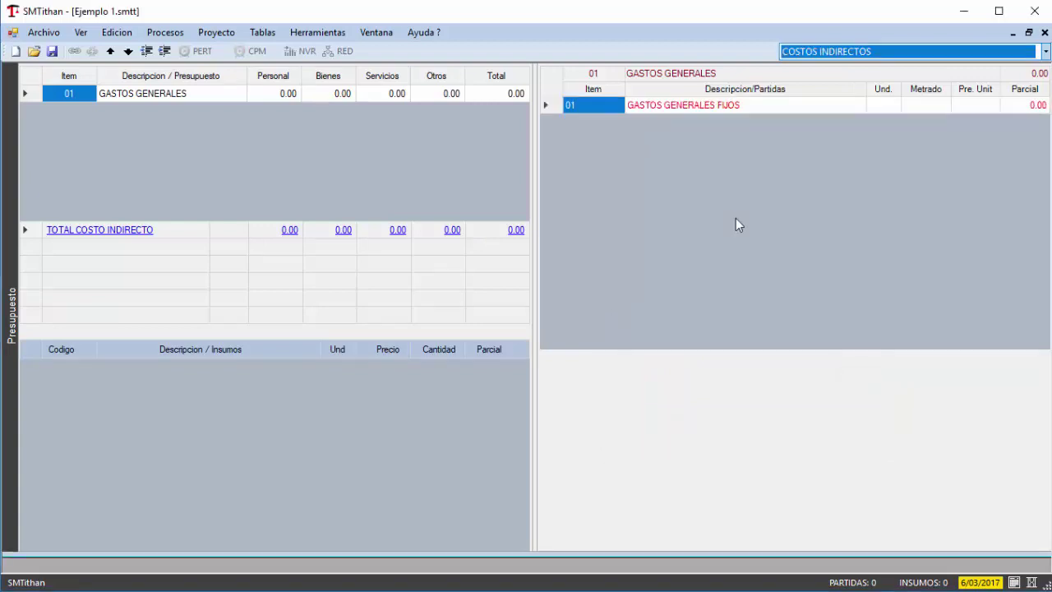
Insert the title GASTOS GENERALES VARIABLES and move GASTOS GENERALES FIJOS above it
right_click(735, 218)
left_click(801, 326)
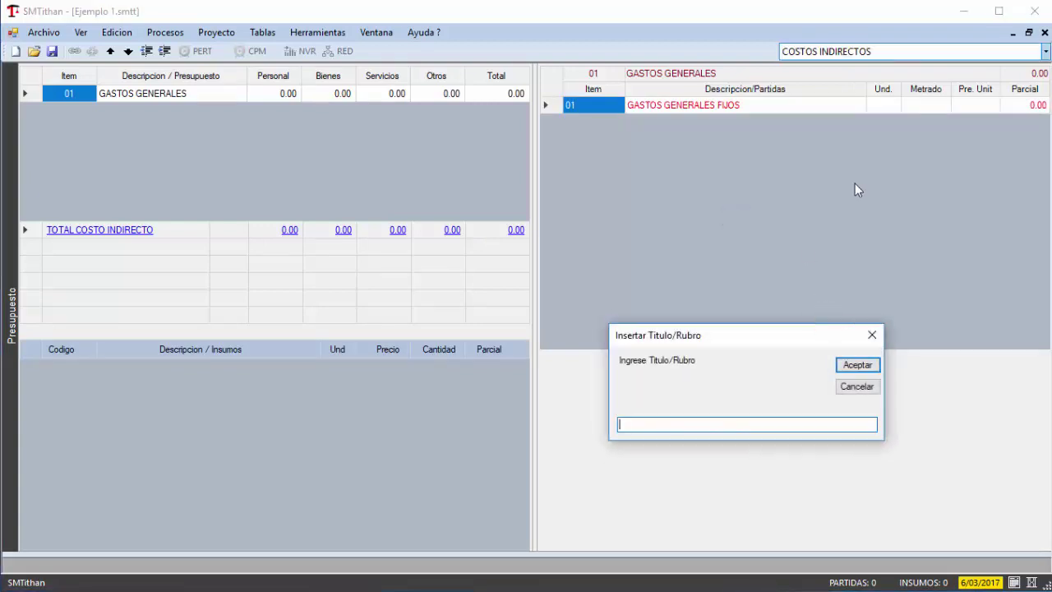
type("GASTOS GENERALES")
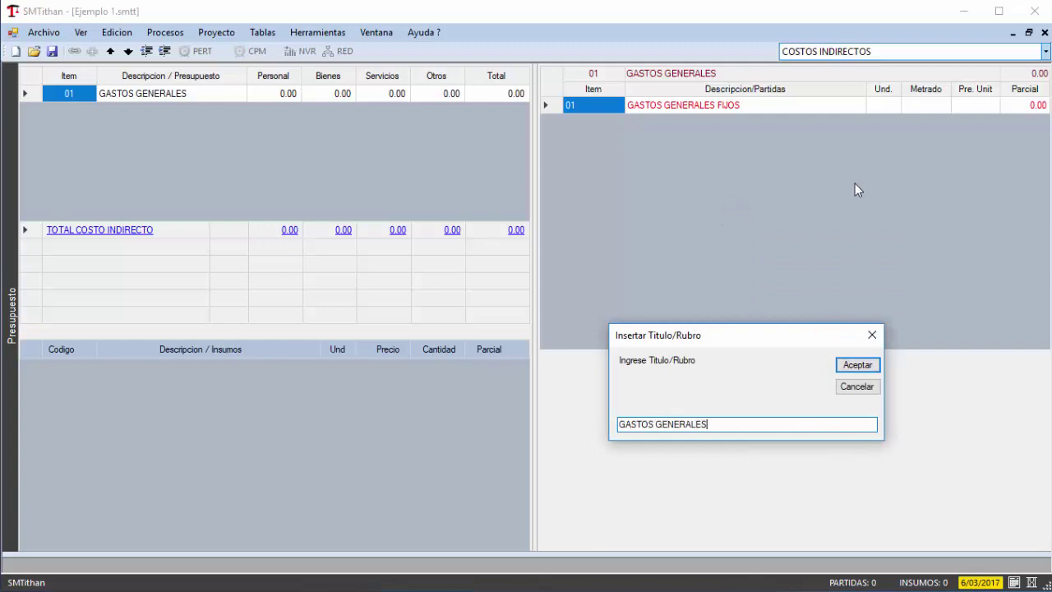
type(" VARIABLES")
left_click(857, 364)
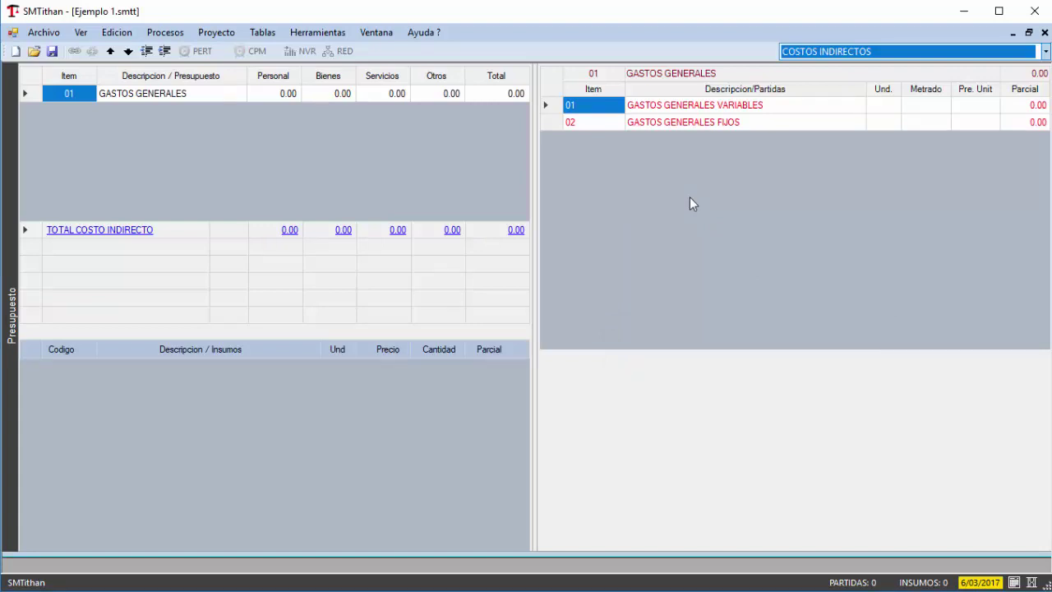
left_click(660, 122)
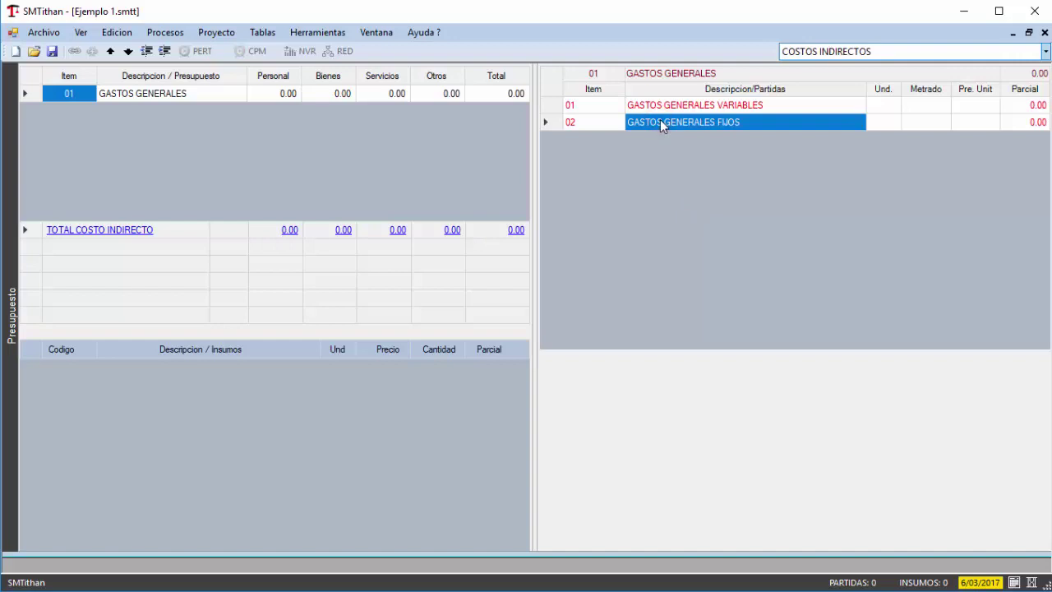
left_click_drag(659, 121, 660, 107)
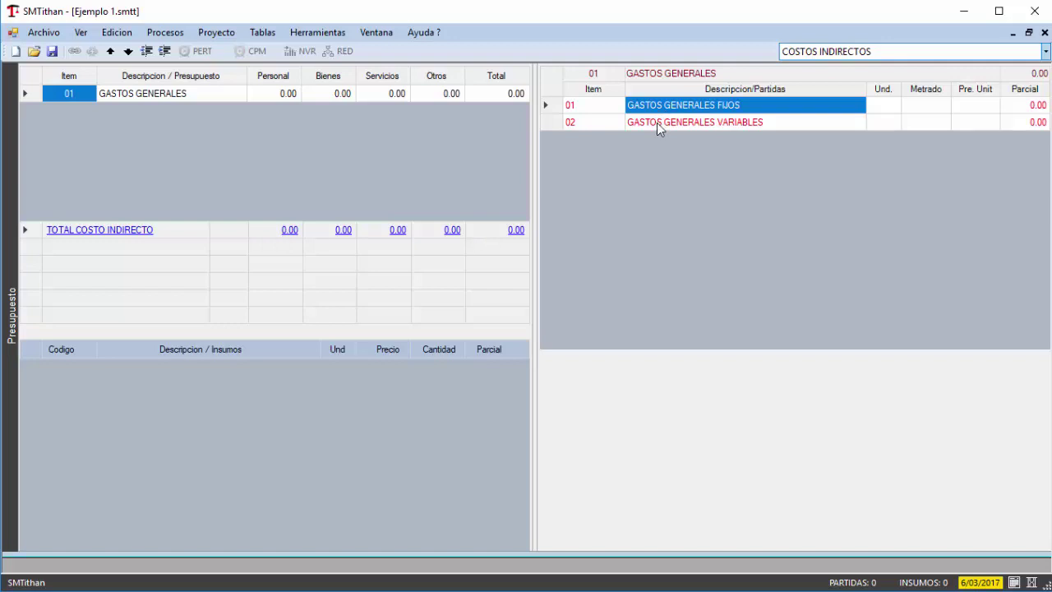
Start inserting a typical item at GASTOS GENERALES VARIABLES and browse COSTOS INDIRECTOS, under GASTOS GENERALES FIJOS, to 02 GASTOS INDIRECTOS VARIOS
left_click(553, 125)
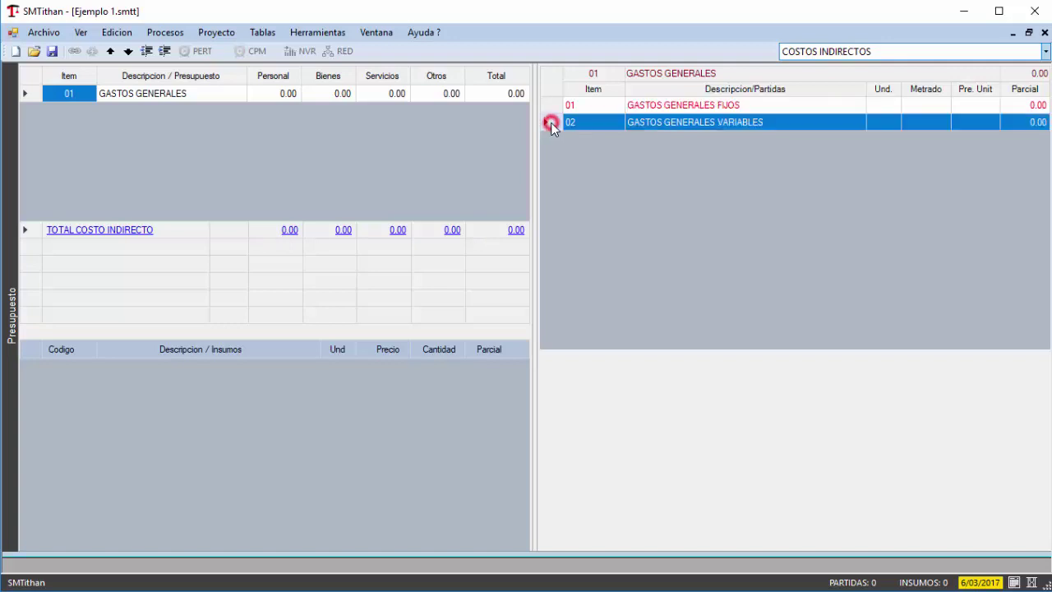
right_click(655, 127)
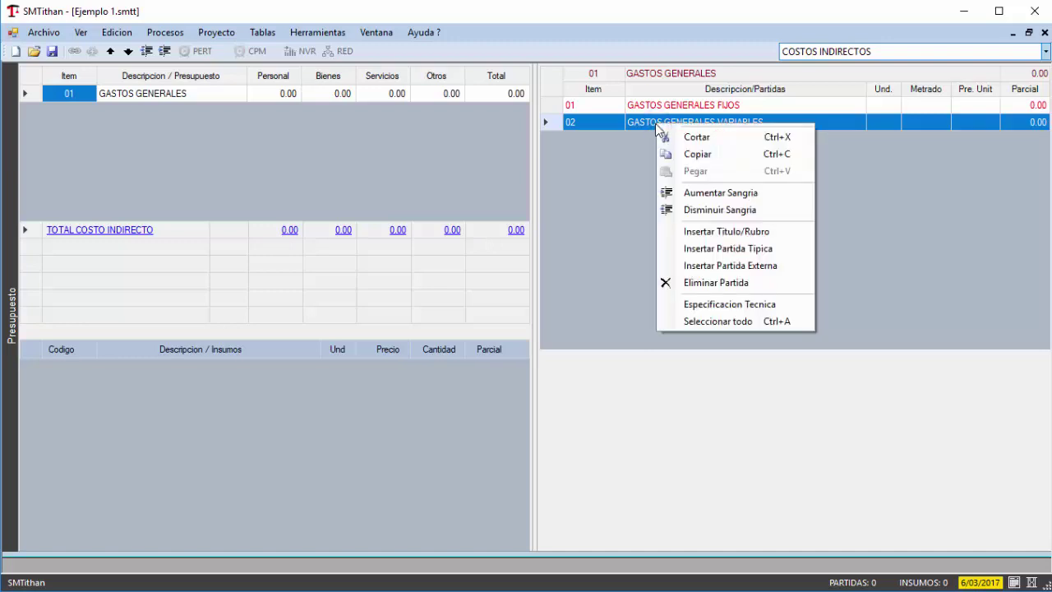
left_click(714, 249)
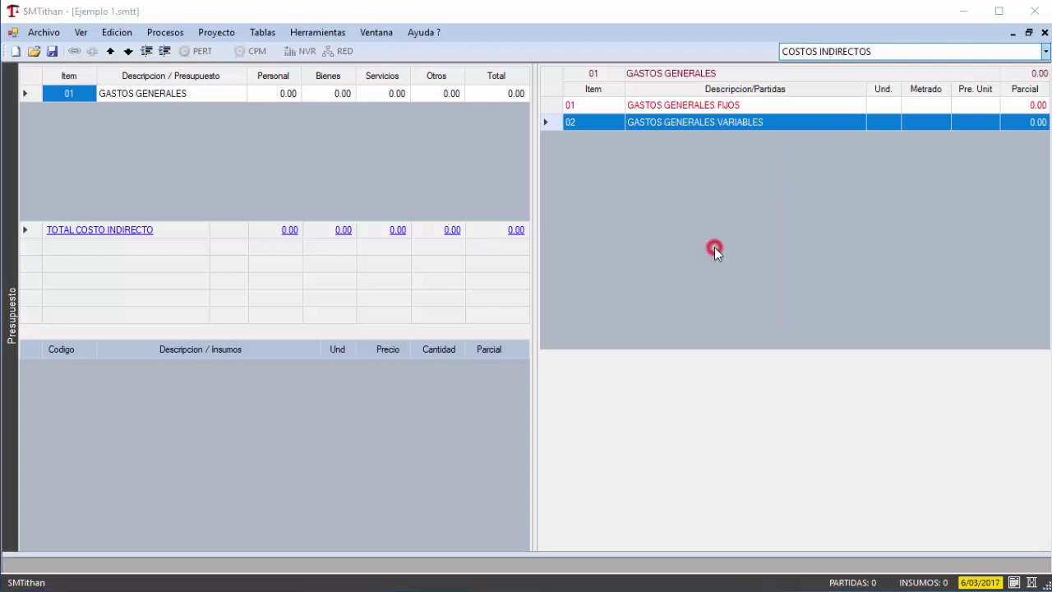
left_click_drag(362, 138, 247, 34)
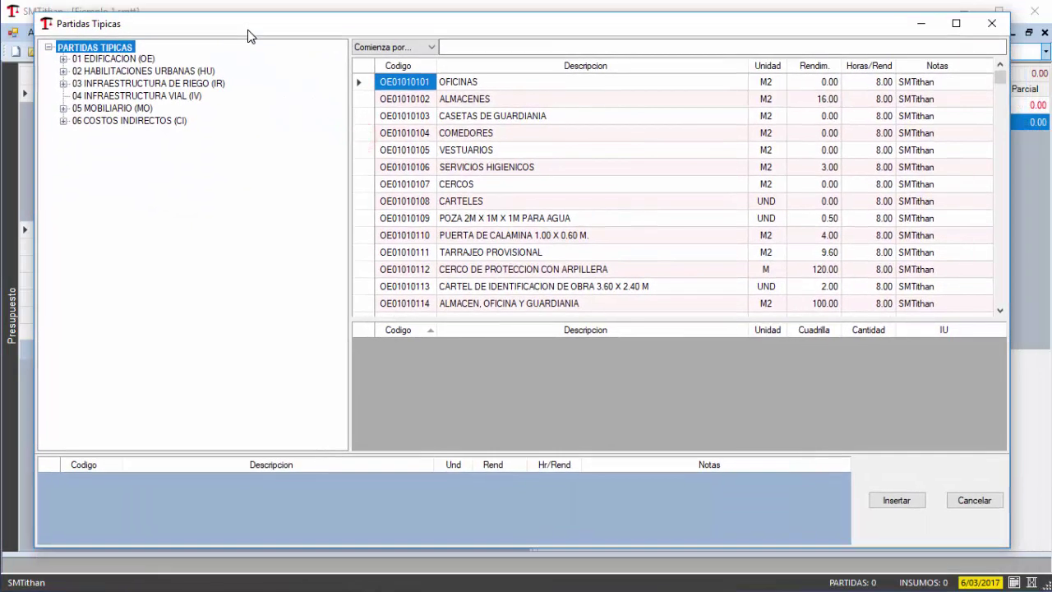
left_click(64, 121)
left_click(78, 133)
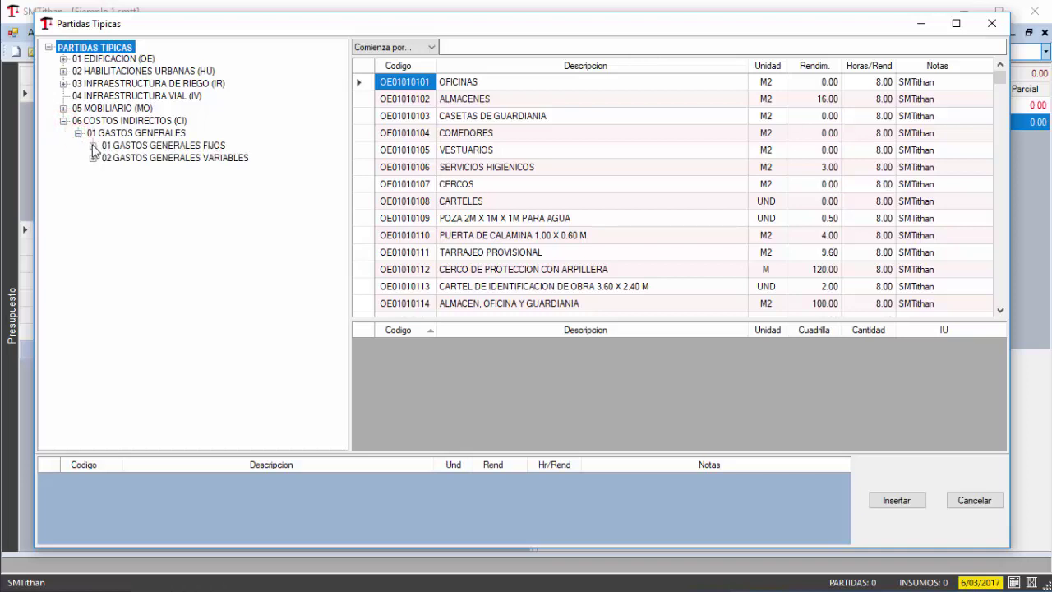
left_click(93, 146)
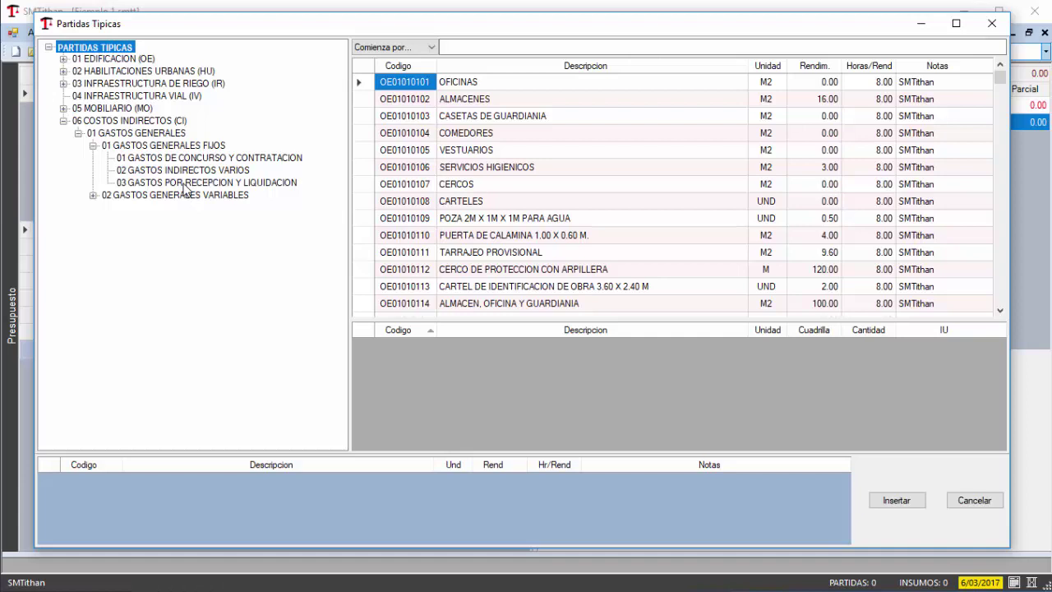
left_click(182, 170)
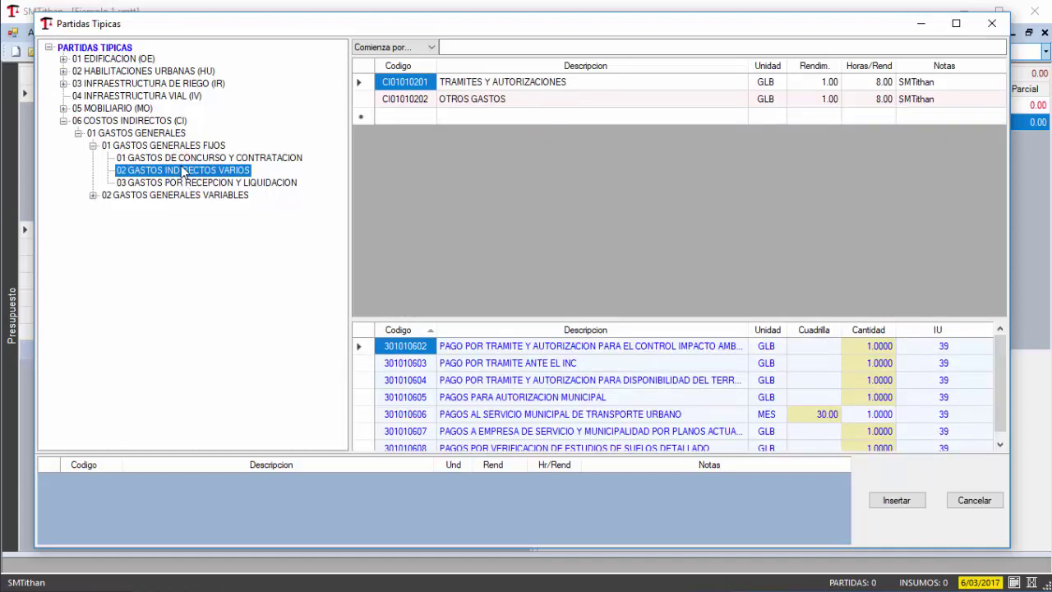
Insert the typical item TRAMITES Y AUTORIZACIONES into the budget and indent it one level under GASTOS GENERALES FIJOS
left_click(482, 84)
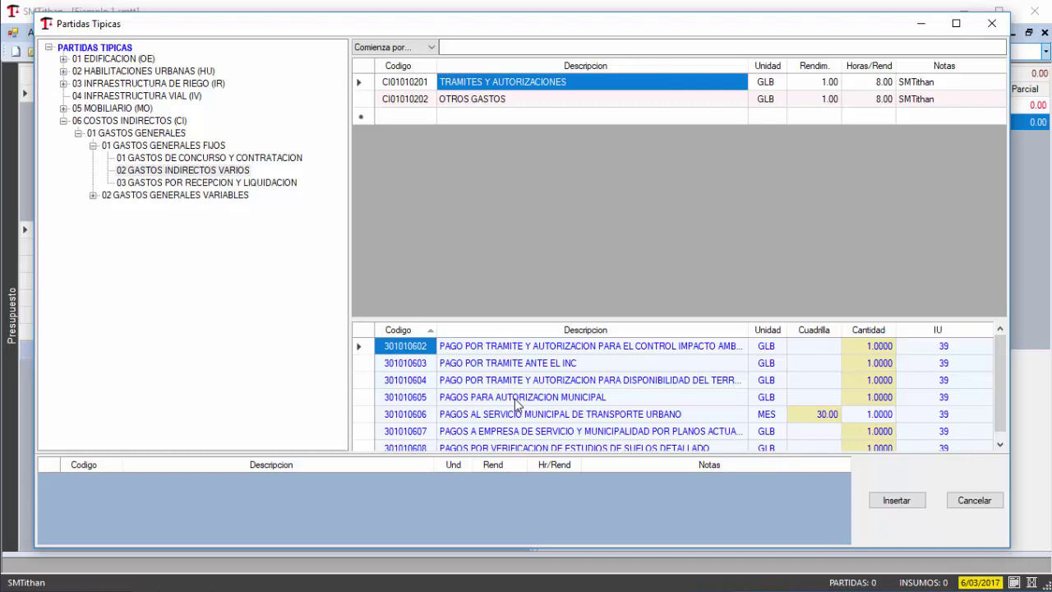
left_click(367, 84)
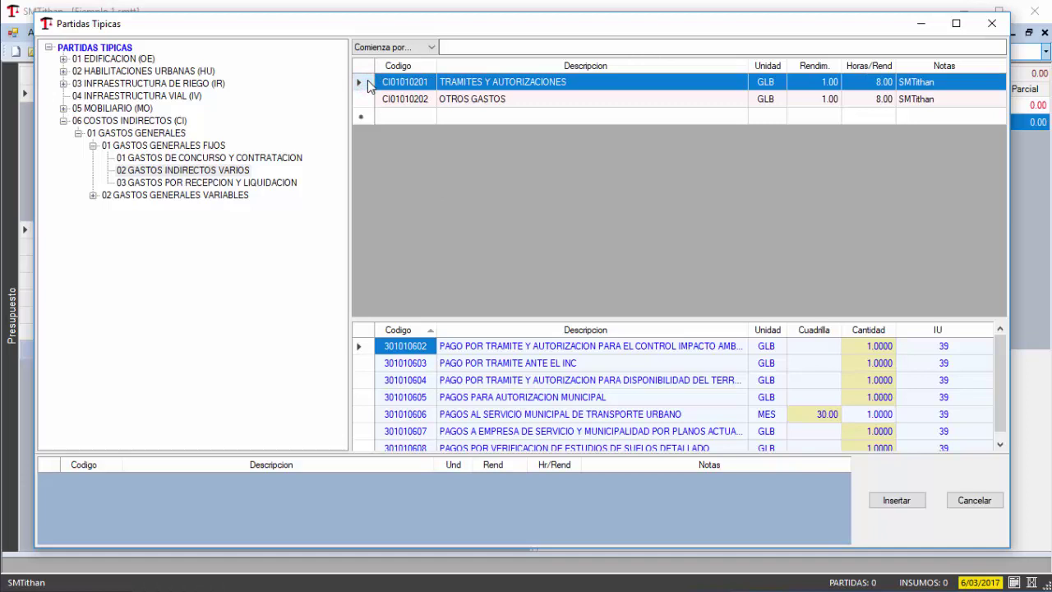
double_click(367, 80)
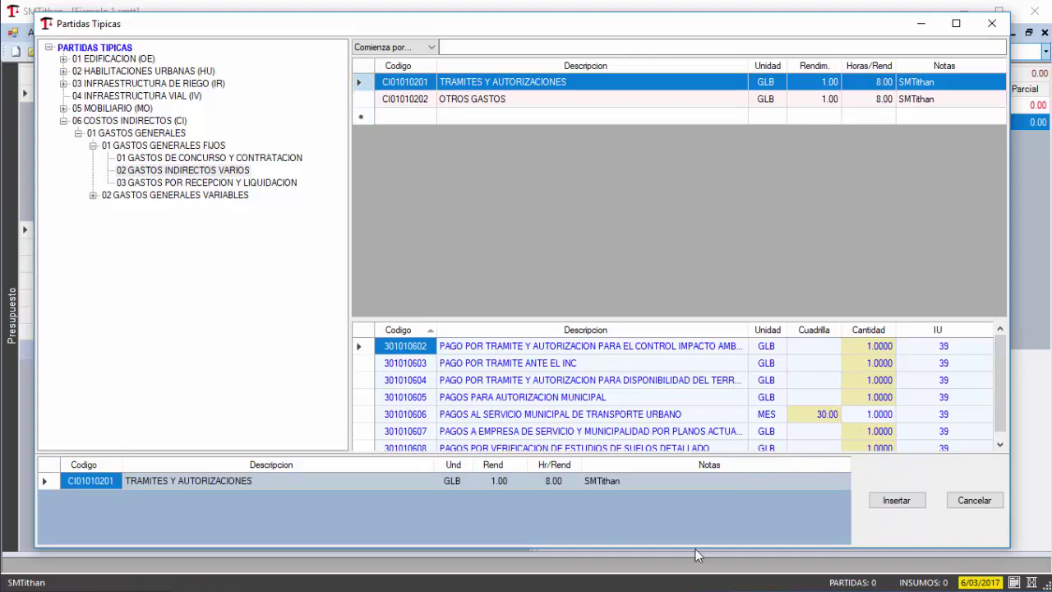
left_click(894, 503)
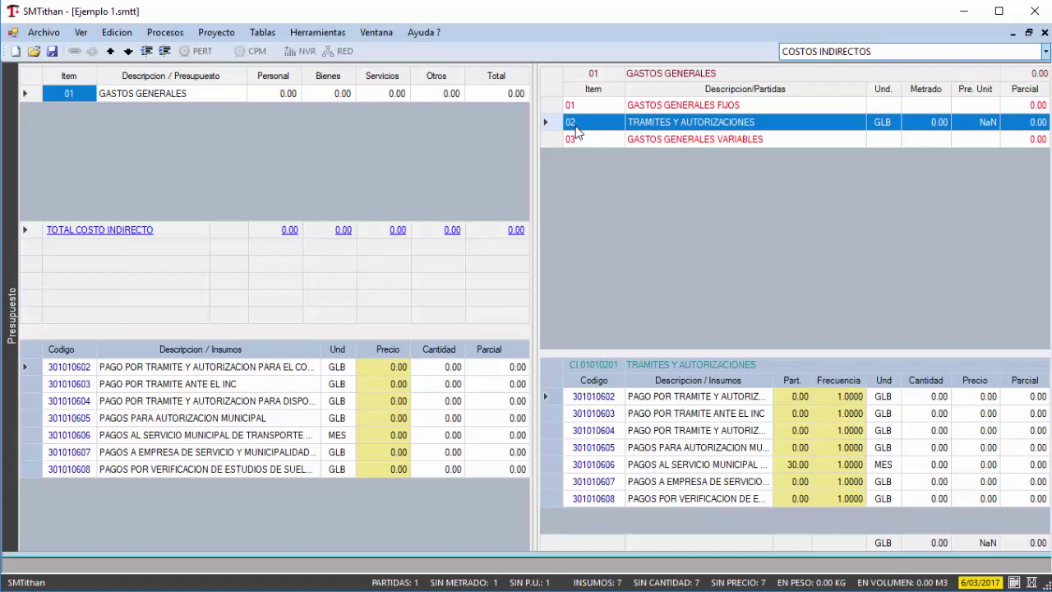
left_click(637, 123)
key("Tab")
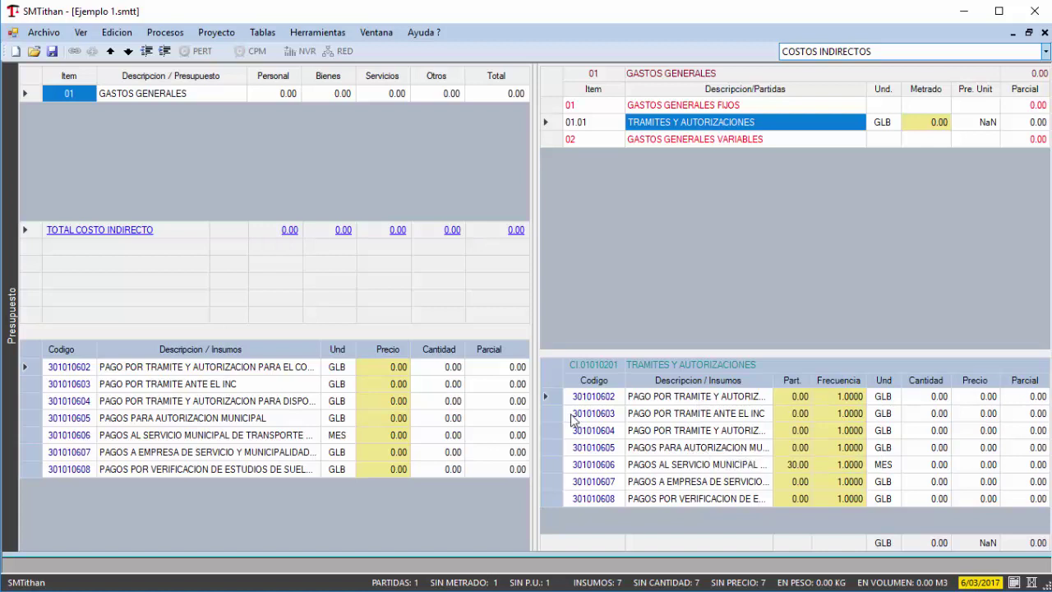
Delete the supplies 301010602, 301010603 and 301010604 from the analysis of TRAMITES Y AUTORIZACIONES
left_click_drag(550, 397, 544, 426)
key("Delete")
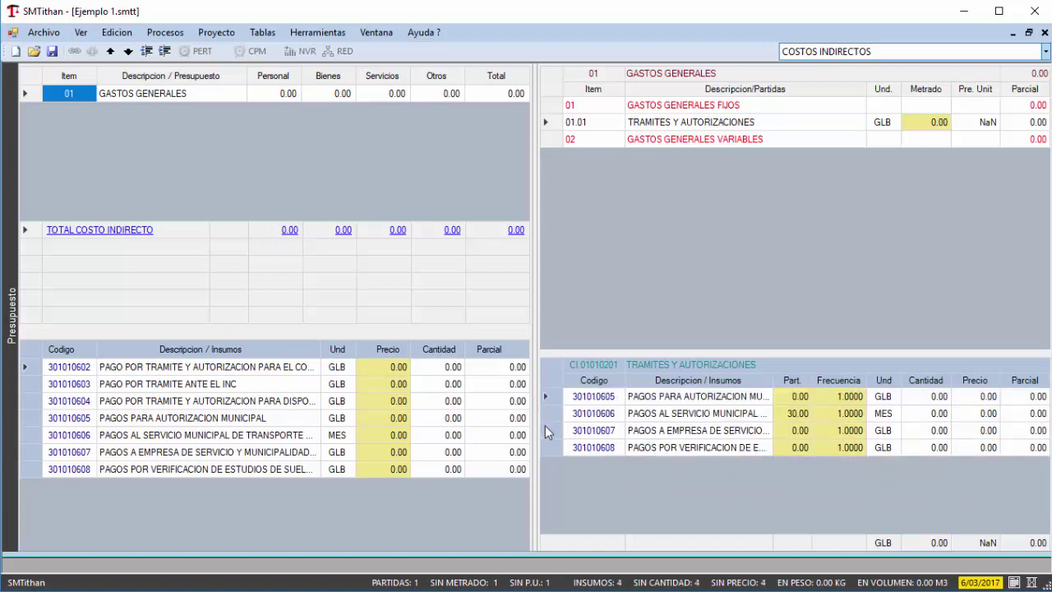
Delete the supplies 301010606, 301010607 and 301010608 from the analysis of TRAMITES Y AUTORIZACIONES
left_click_drag(550, 411, 546, 442)
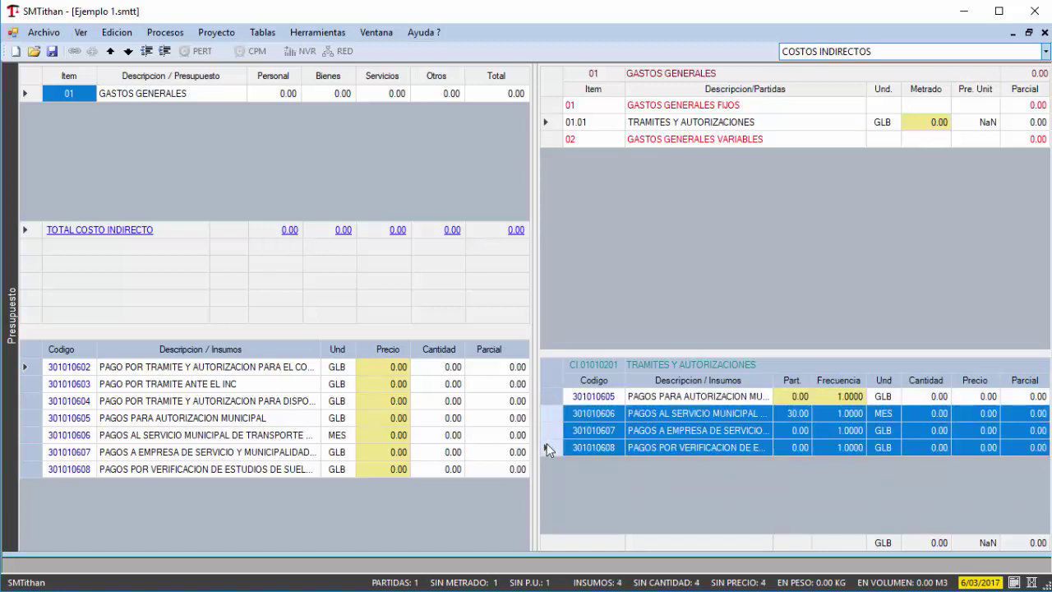
key("Delete")
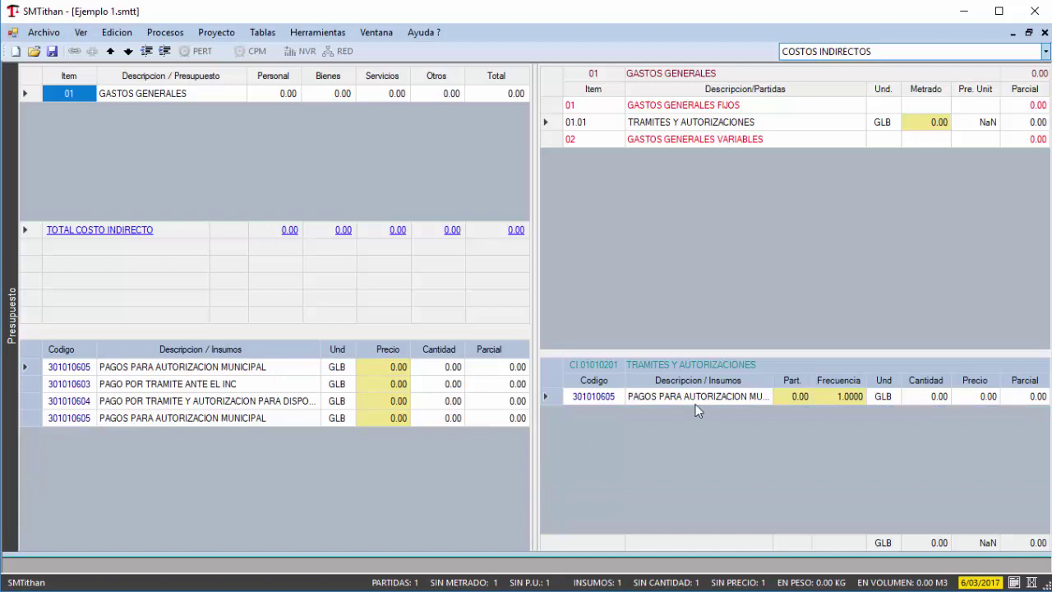
Set the Metrado of TRAMITES Y AUTORIZACIONES to 2 and the Part. of its supply PAGOS PARA AUTORIZACION MUNICIPAL to 1
left_click(933, 122)
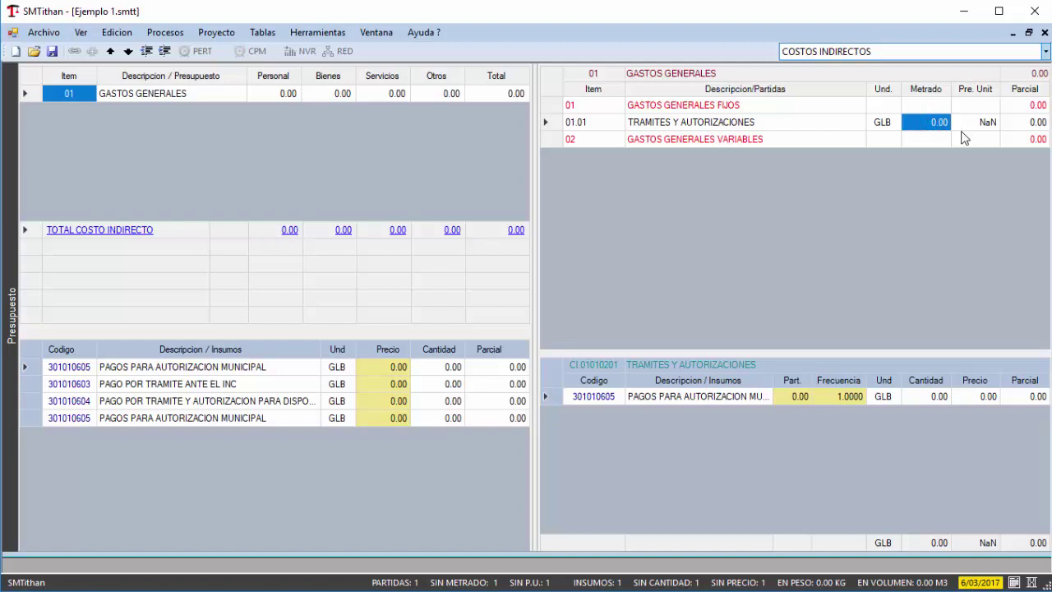
type("2")
key("Return")
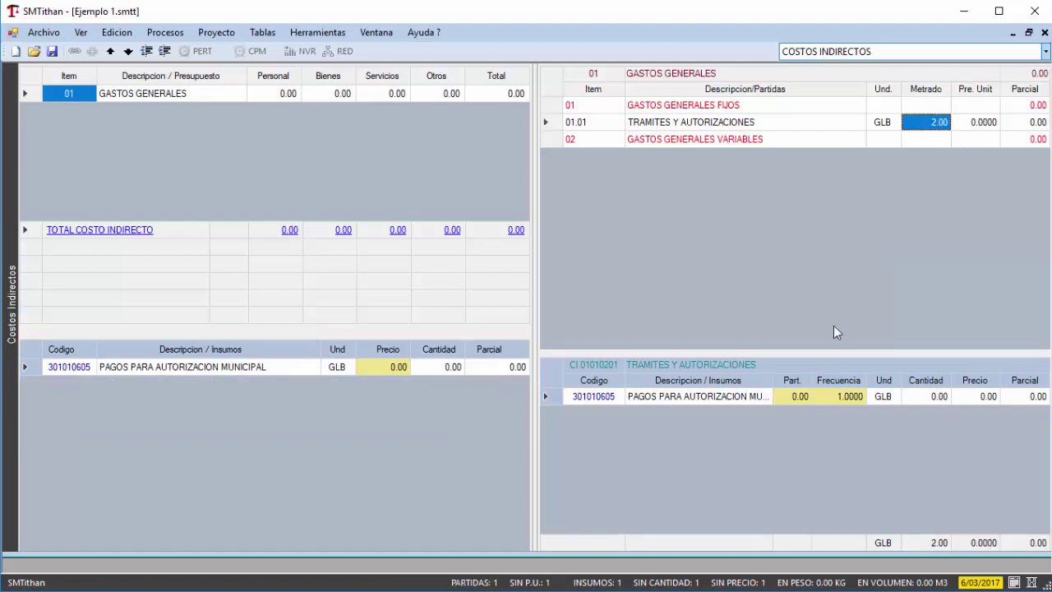
left_click(791, 397)
type("1")
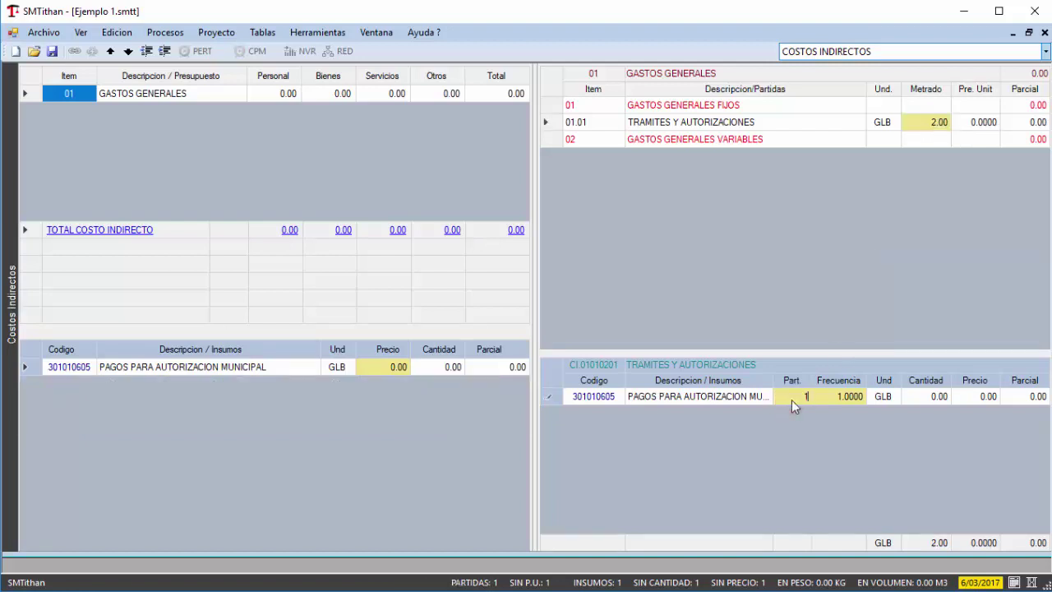
key("Return")
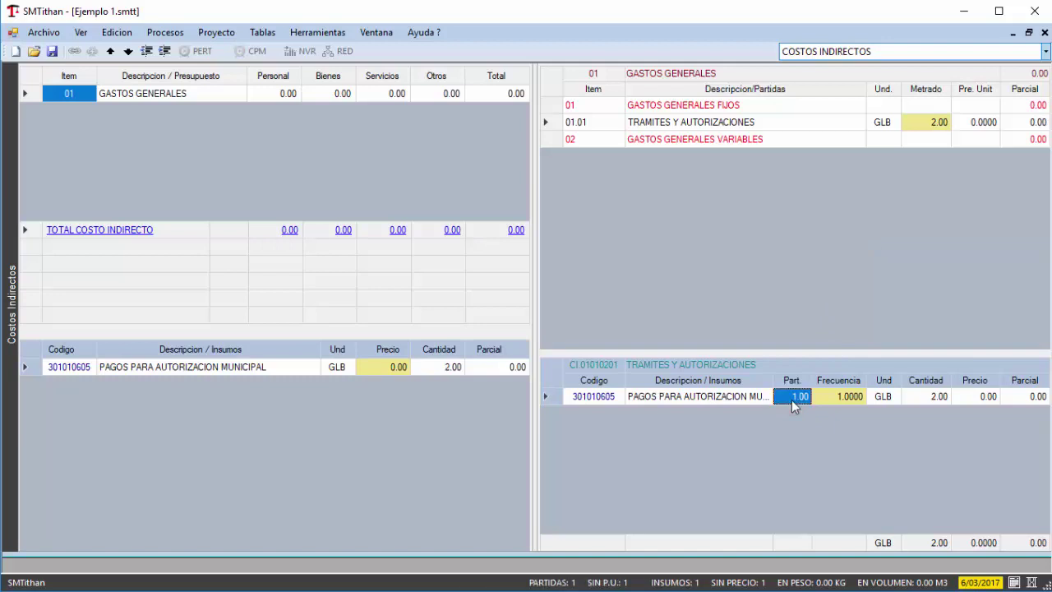
Start inserting typical items at GASTOS GENERALES VARIABLES and browse COSTOS INDIRECTOS, under GASTOS GENERALES VARIABLES, to 01 GASTOS DE ADMINISTRACION EN OBRA
left_click(704, 140)
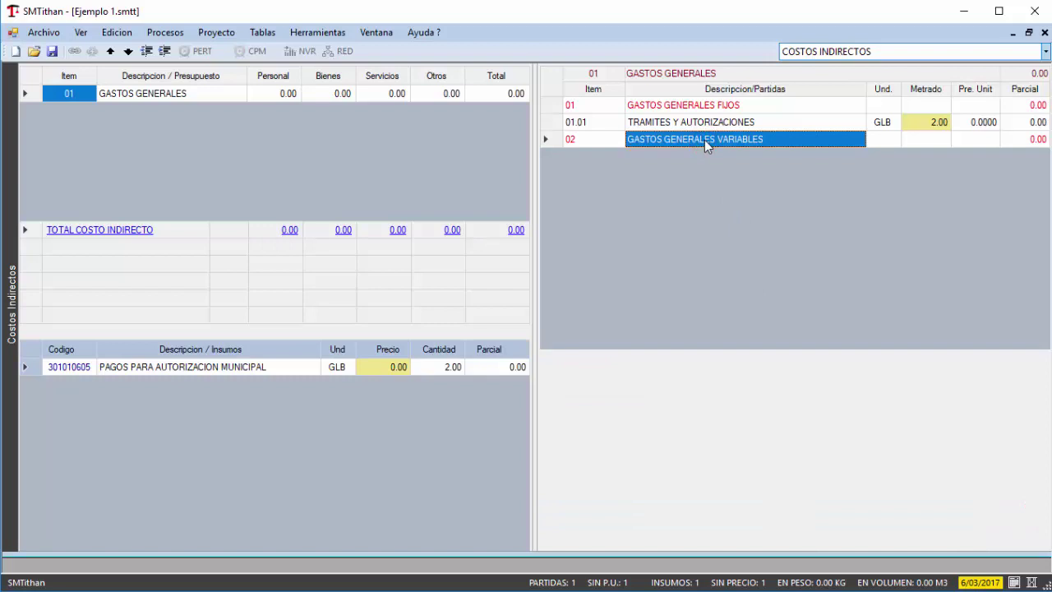
right_click(686, 182)
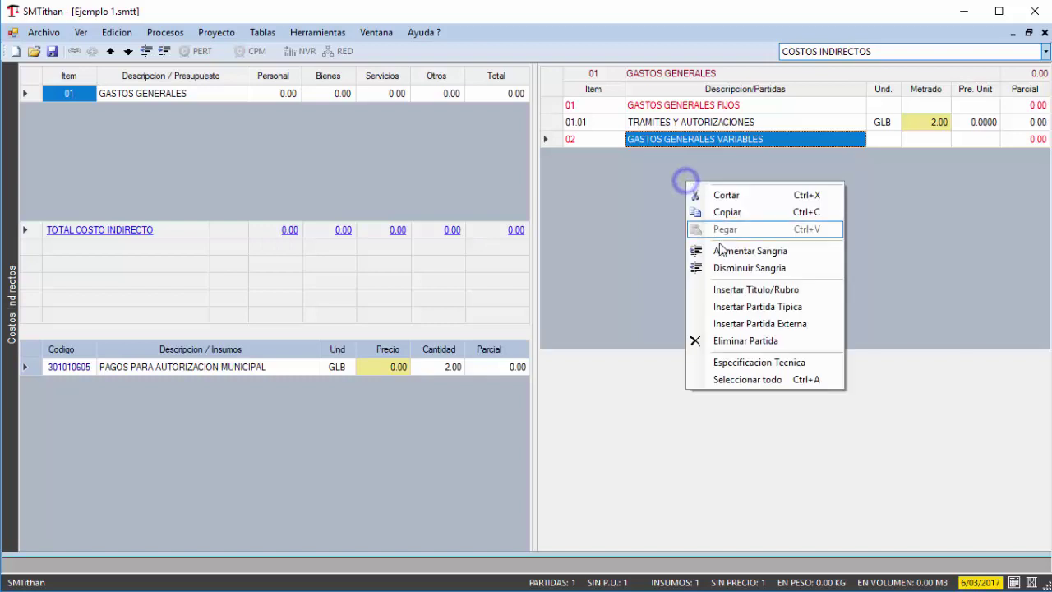
left_click(748, 306)
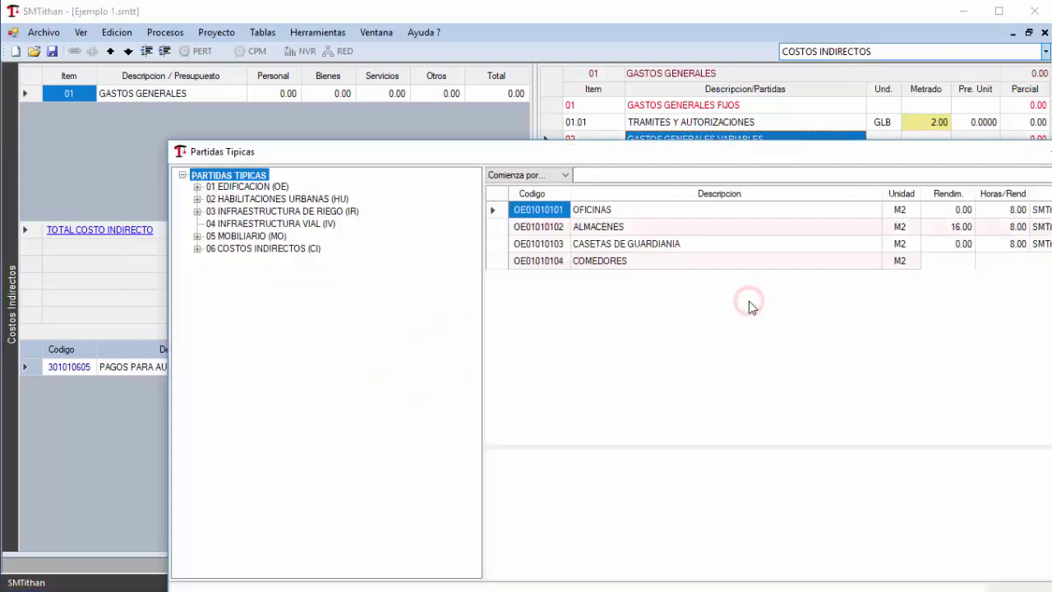
left_click_drag(473, 156, 333, 20)
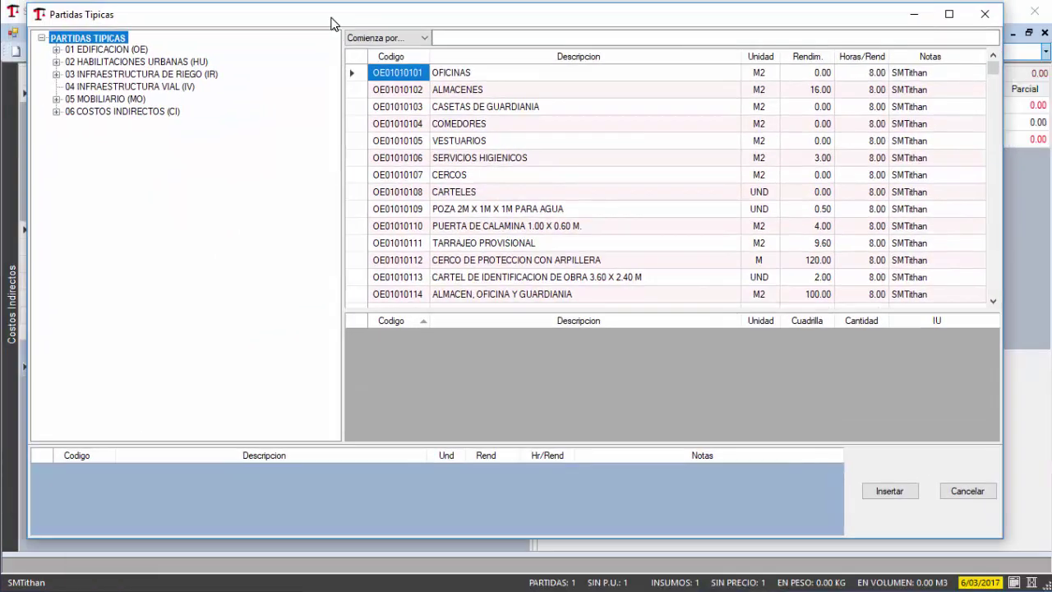
left_click(57, 113)
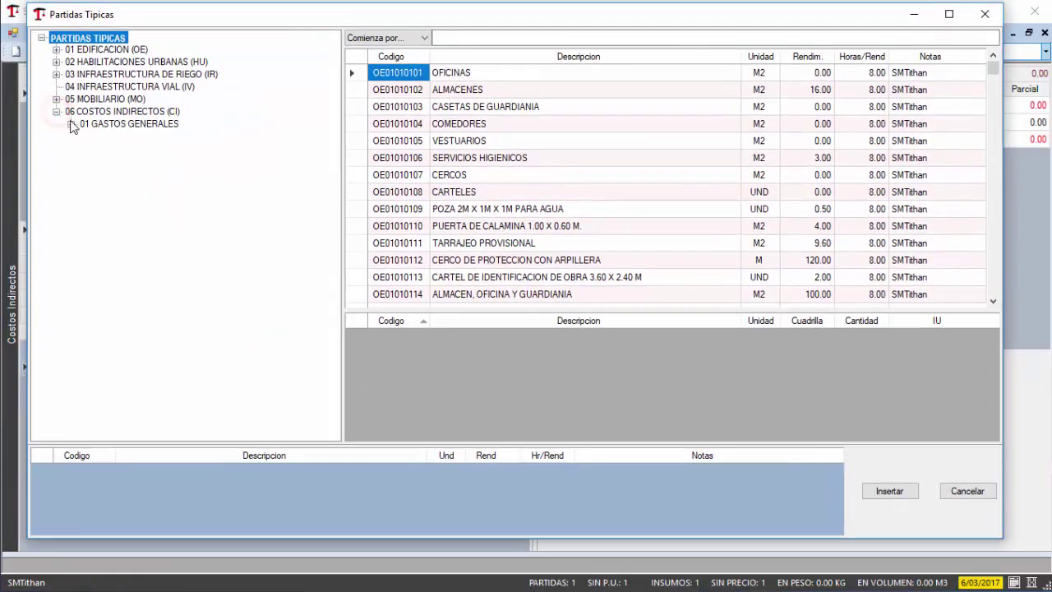
left_click(71, 124)
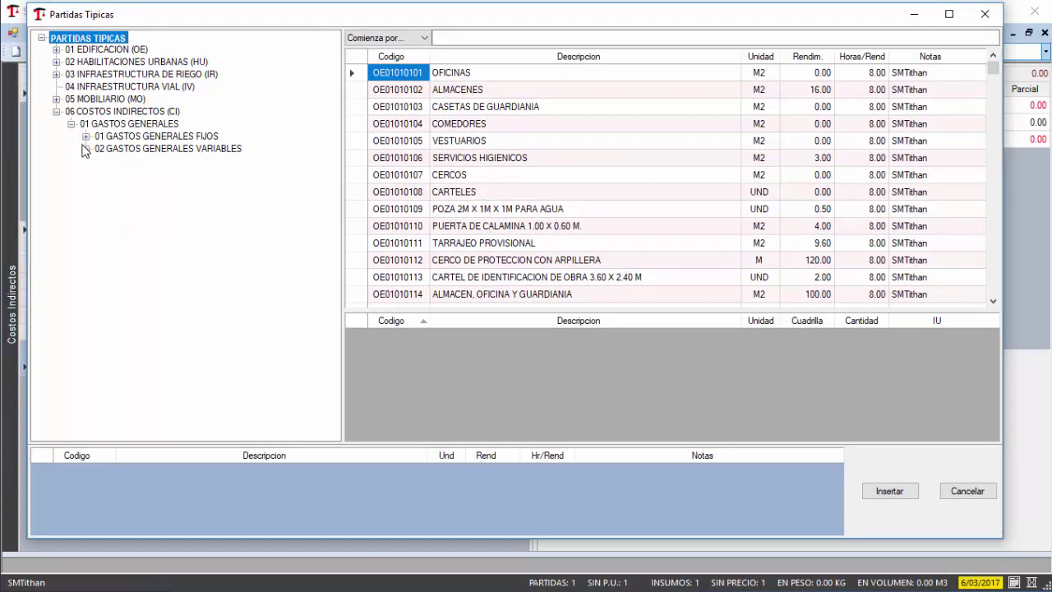
left_click(85, 149)
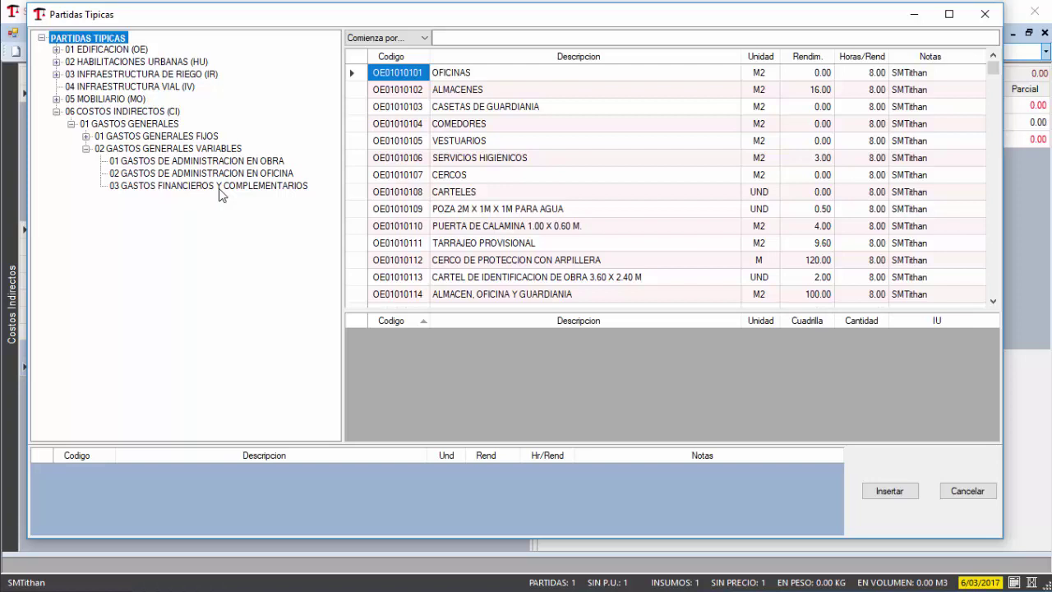
left_click(219, 162)
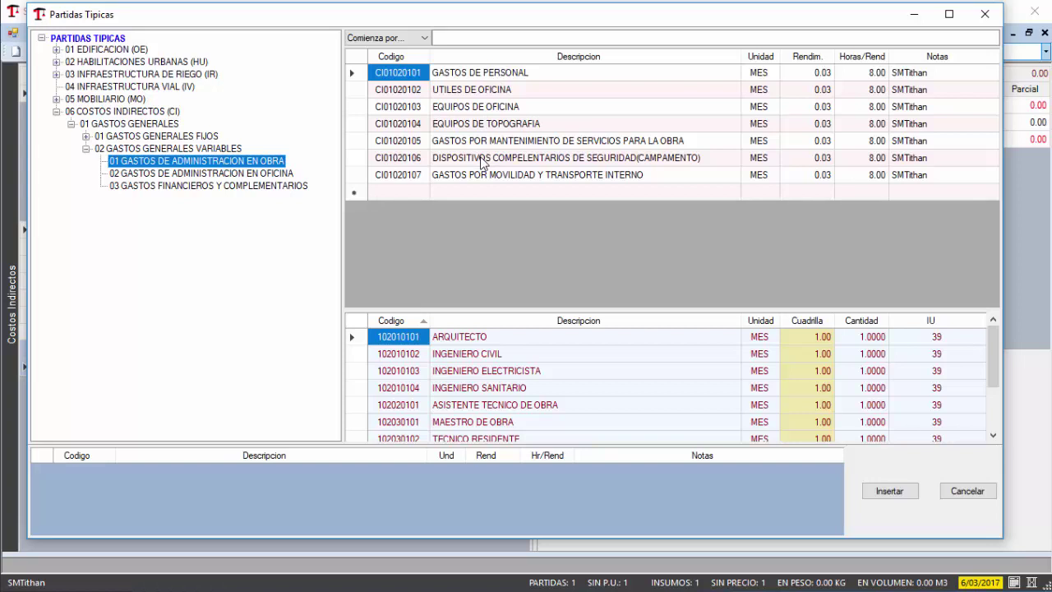
Insert the typical items GASTOS DE PERSONAL, UTILES DE OFICINA and DISPOSITIVOS COMPELENTARIOS DE SEGURIDAD(CAMPAMENTO) into the budget
left_click(353, 159)
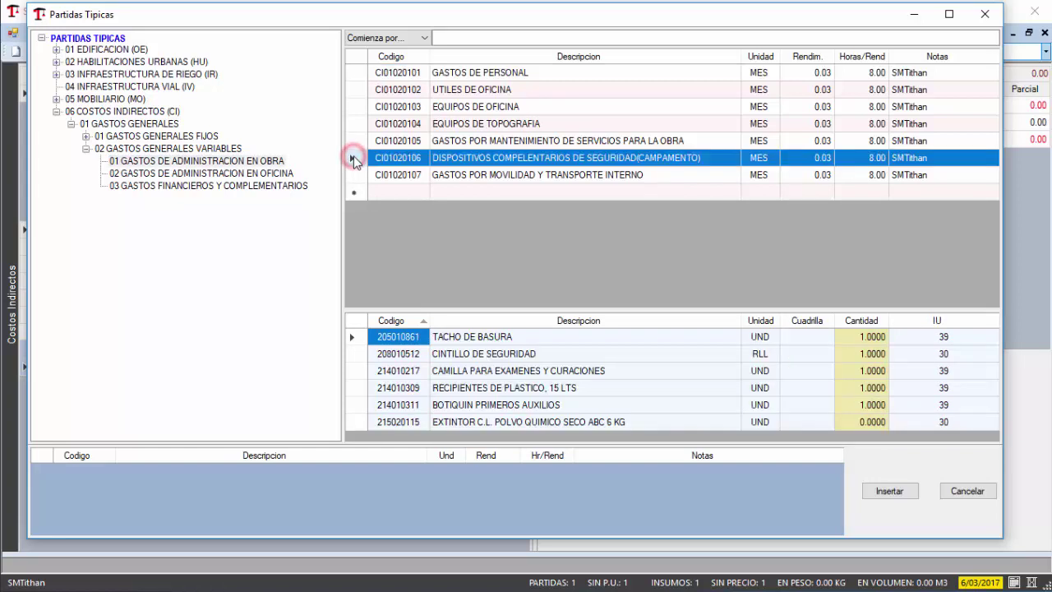
double_click(353, 158)
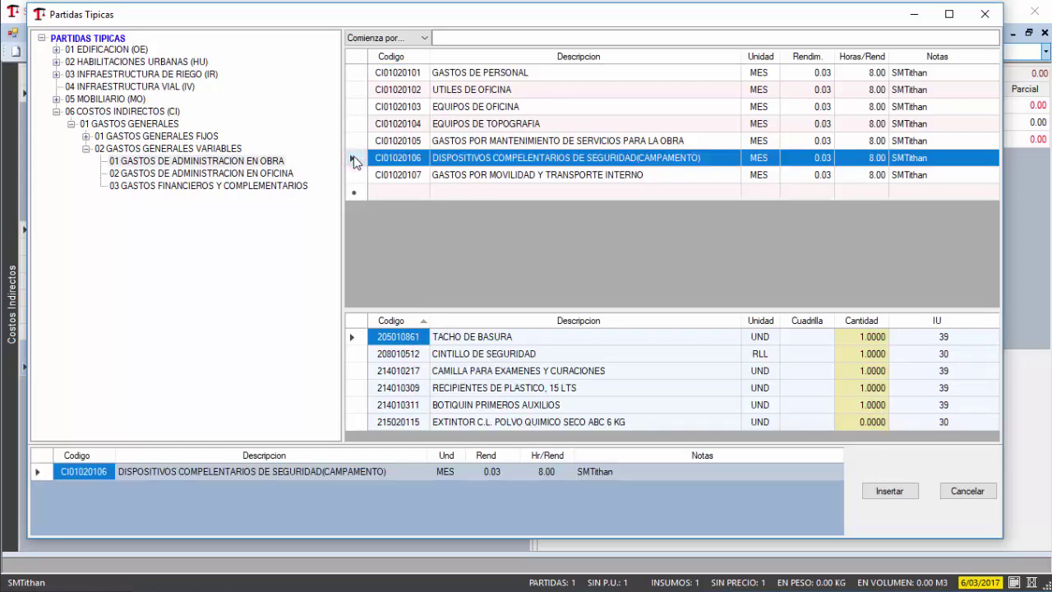
left_click(351, 90)
double_click(351, 90)
left_click(353, 72)
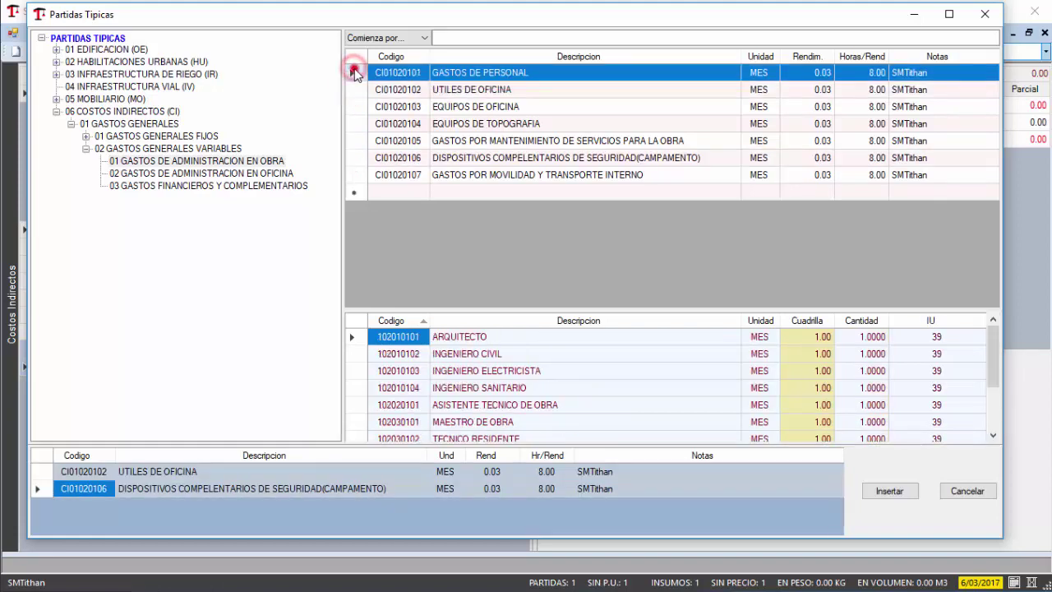
double_click(353, 72)
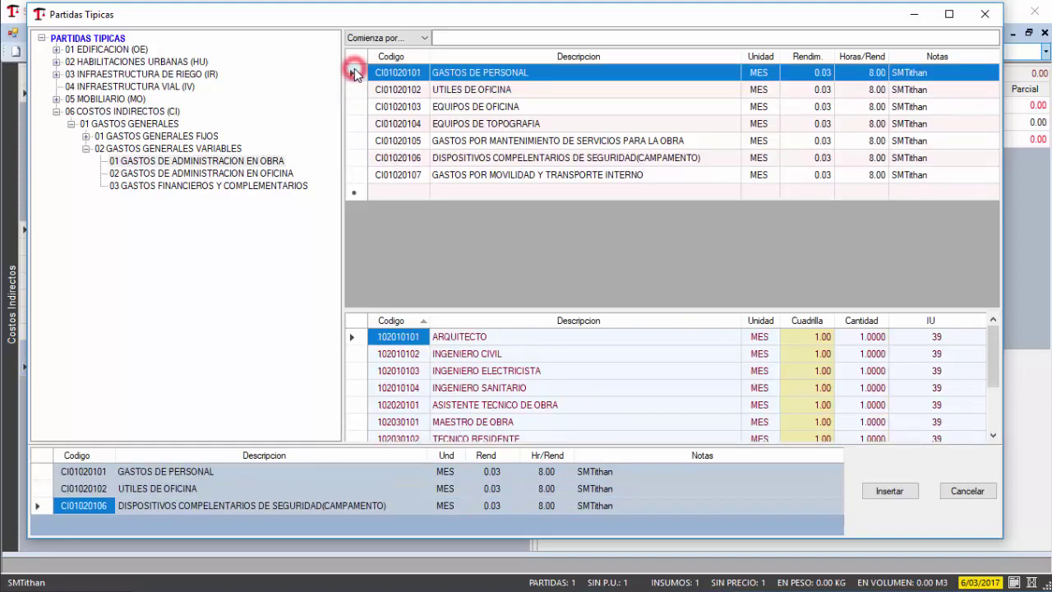
left_click(895, 492)
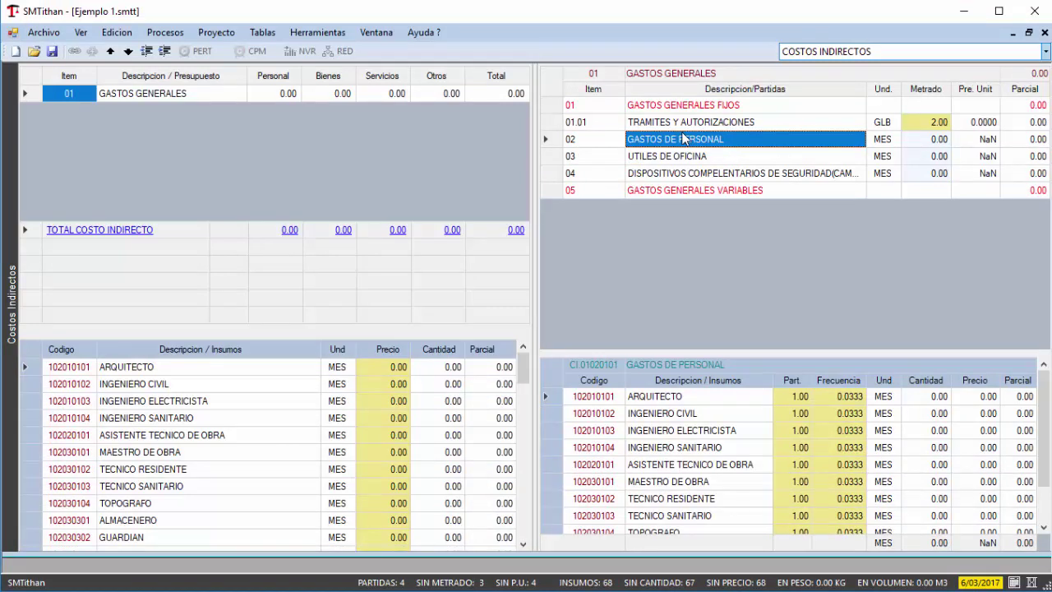
Move the title GASTOS GENERALES VARIABLES above GASTOS DE PERSONAL and indent the three inserted items one level under it
left_click(672, 189)
left_click_drag(672, 188, 672, 141)
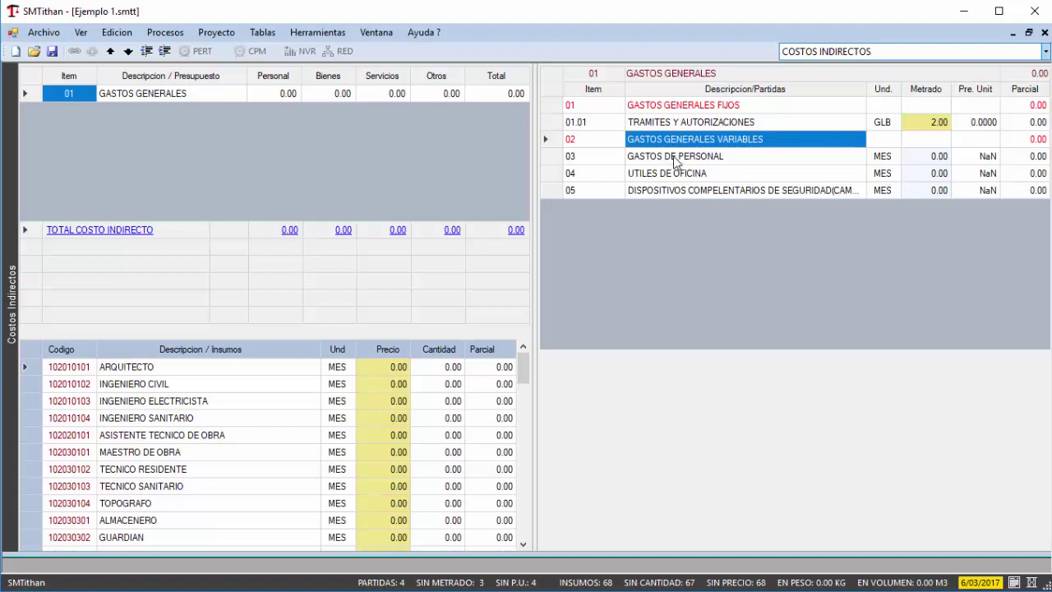
left_click(673, 157)
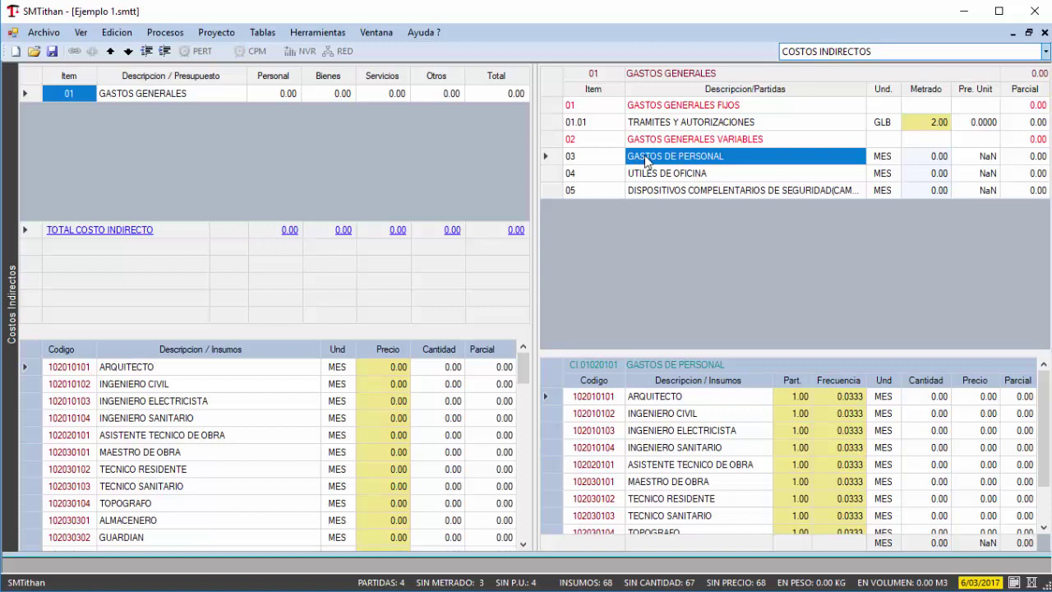
key("Tab")
left_click(644, 171)
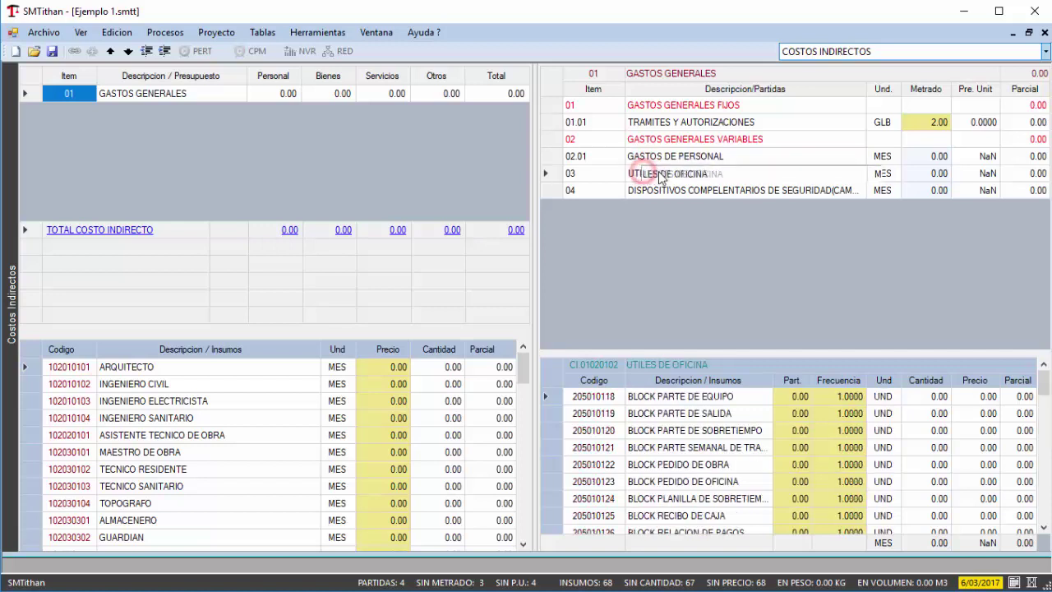
key("Tab")
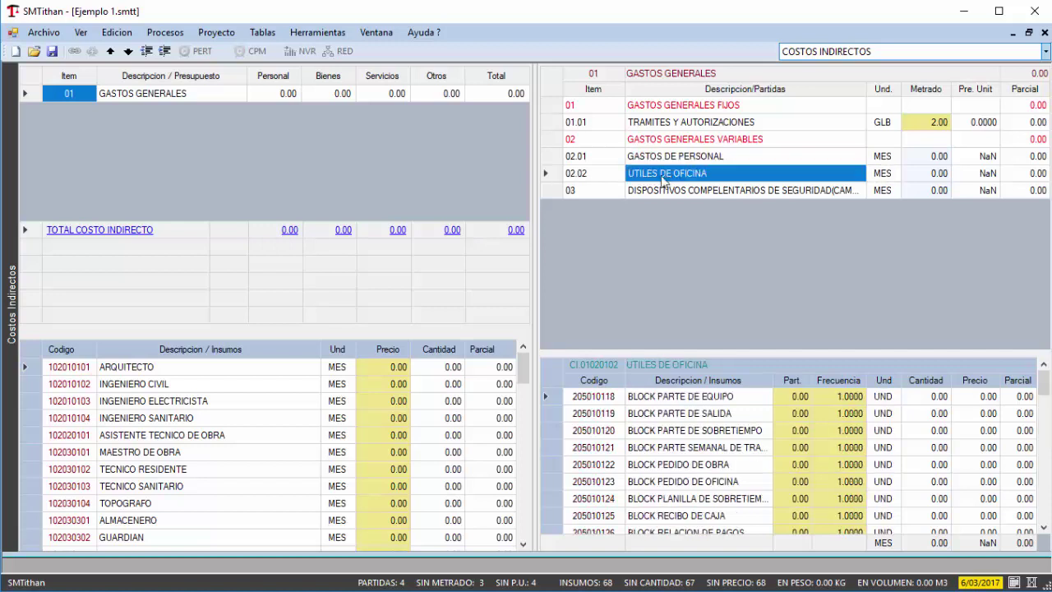
left_click(646, 188)
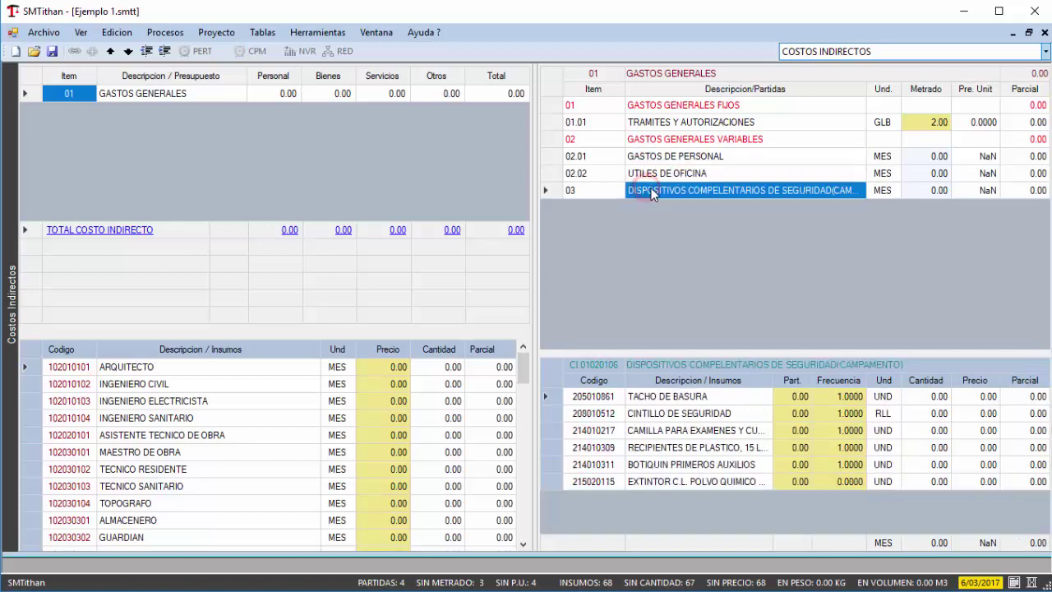
key("Tab")
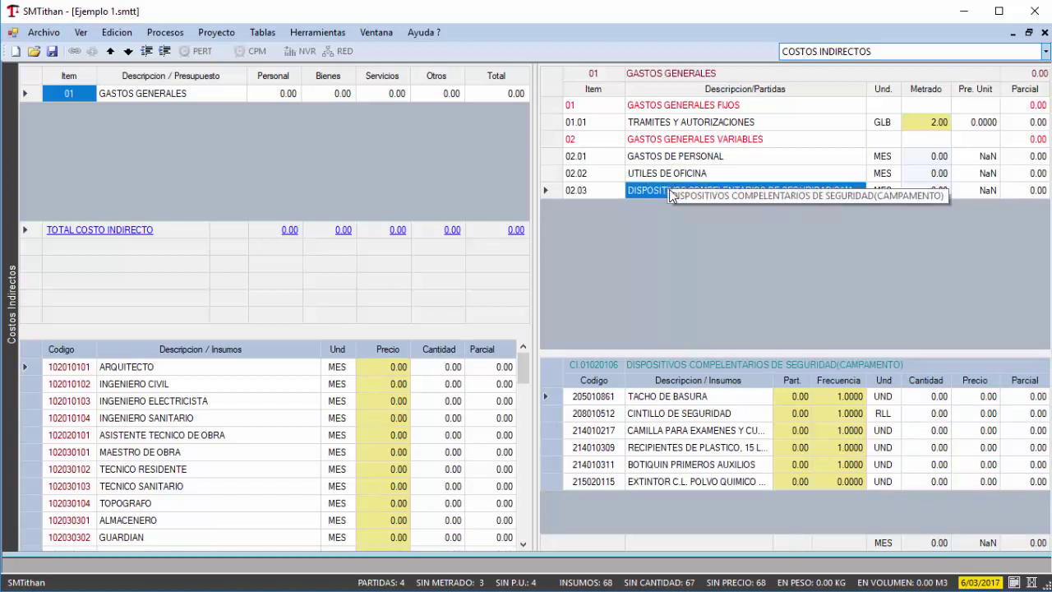
Delete INGENIERO CIVIL, INGENIERO ELECTRICISTA, INGENIERO SANITARIO, TECNICO RESIDENTE, TECNICO SANITARIO and TOPOGRAFO from the analysis of GASTOS DE PERSONAL
left_click(678, 156)
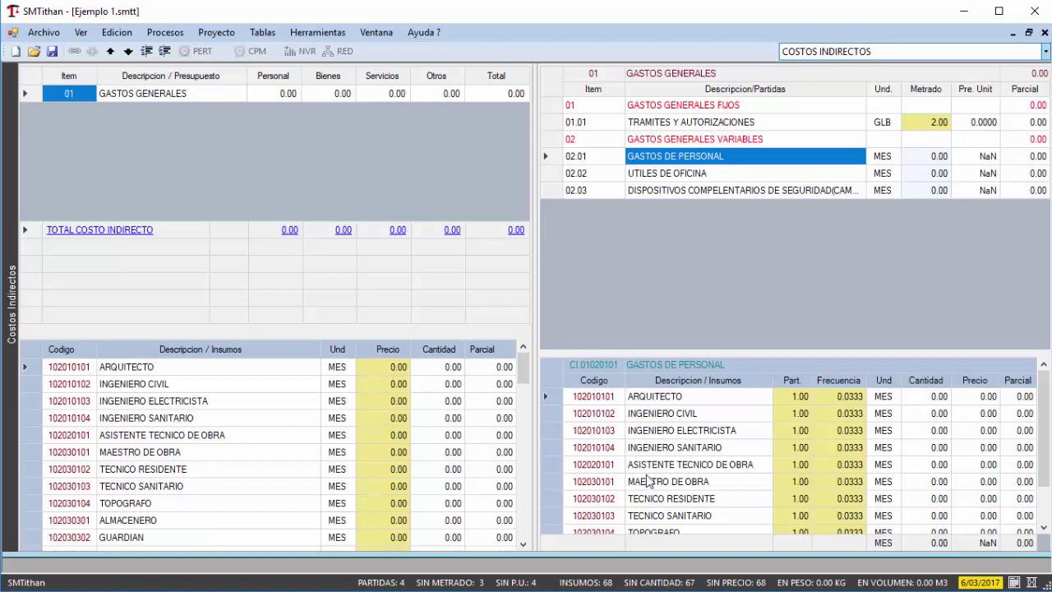
left_click(546, 413)
left_click_drag(546, 416, 546, 443)
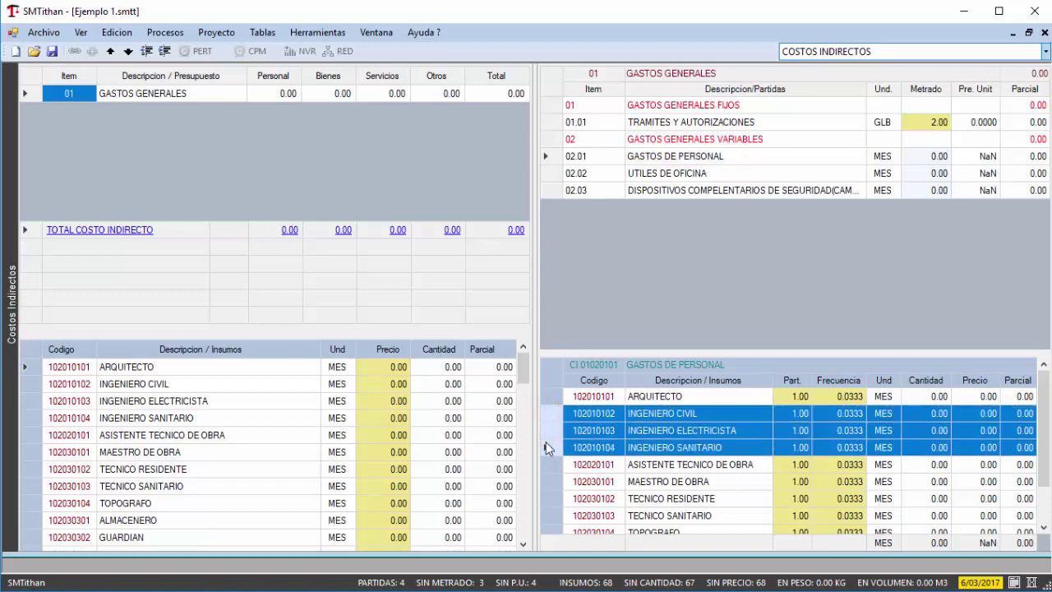
key("Delete")
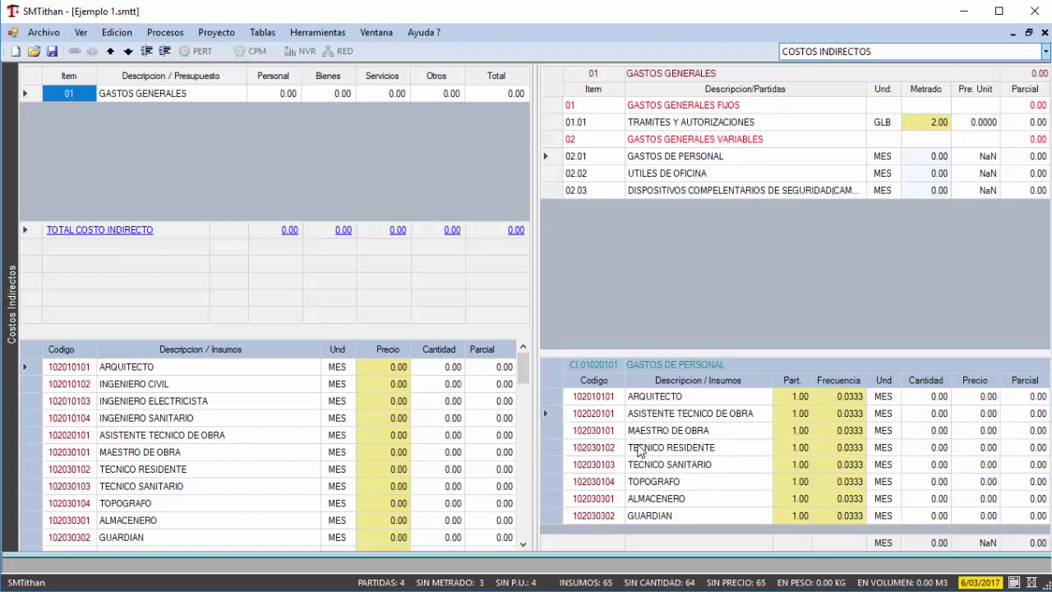
left_click_drag(549, 447, 545, 476)
key("Delete")
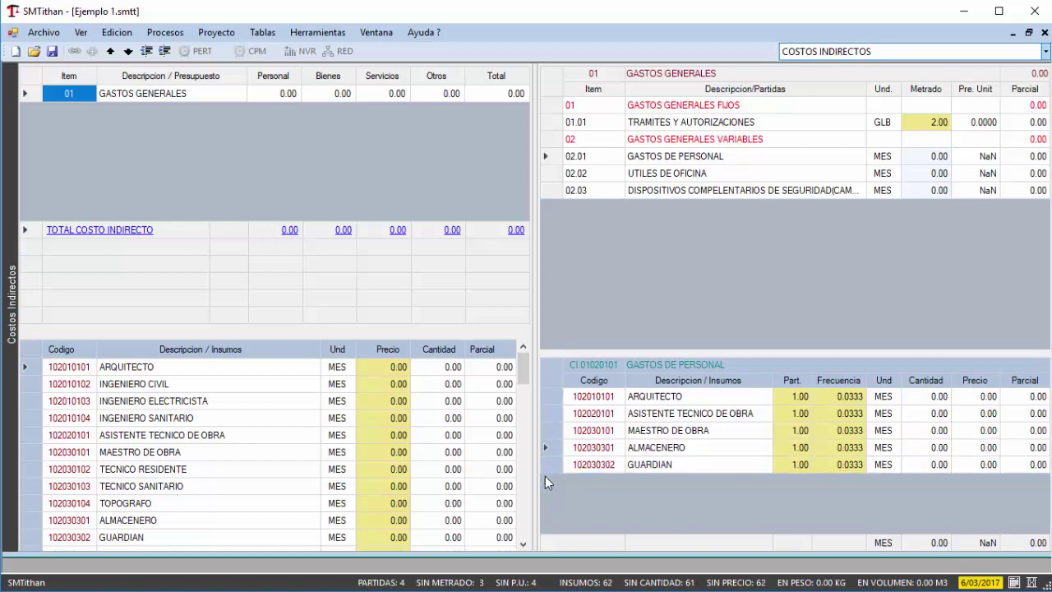
In GASTOS DE PERSONAL, set the Part. of ASISTENTE TECNICO DE OBRA to 2 and of MAESTRO DE OBRA to 4
left_click(796, 414)
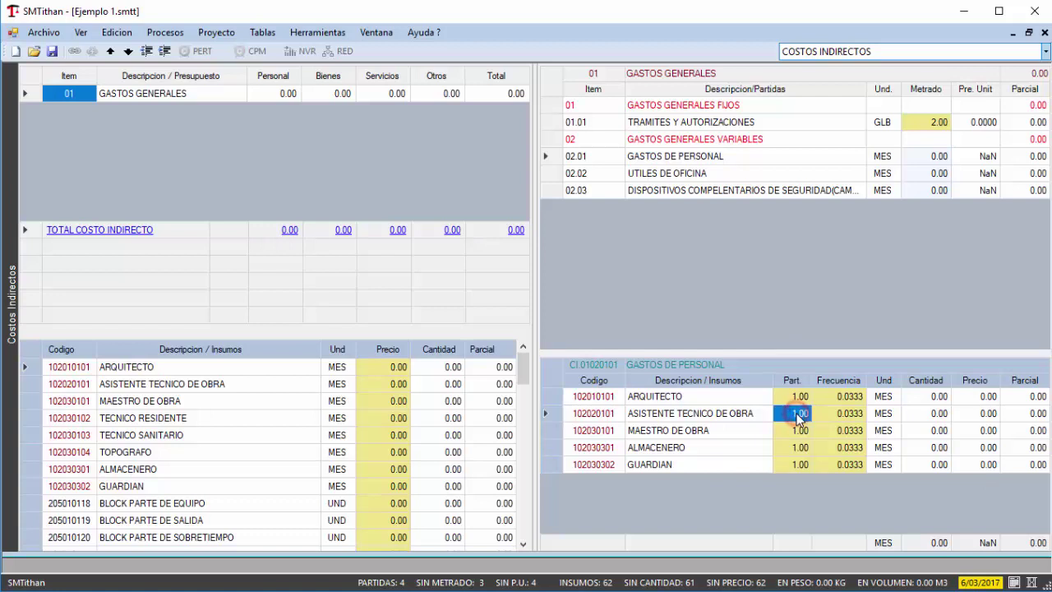
type("2")
key("Return")
left_click(794, 430)
type("4")
key("Return")
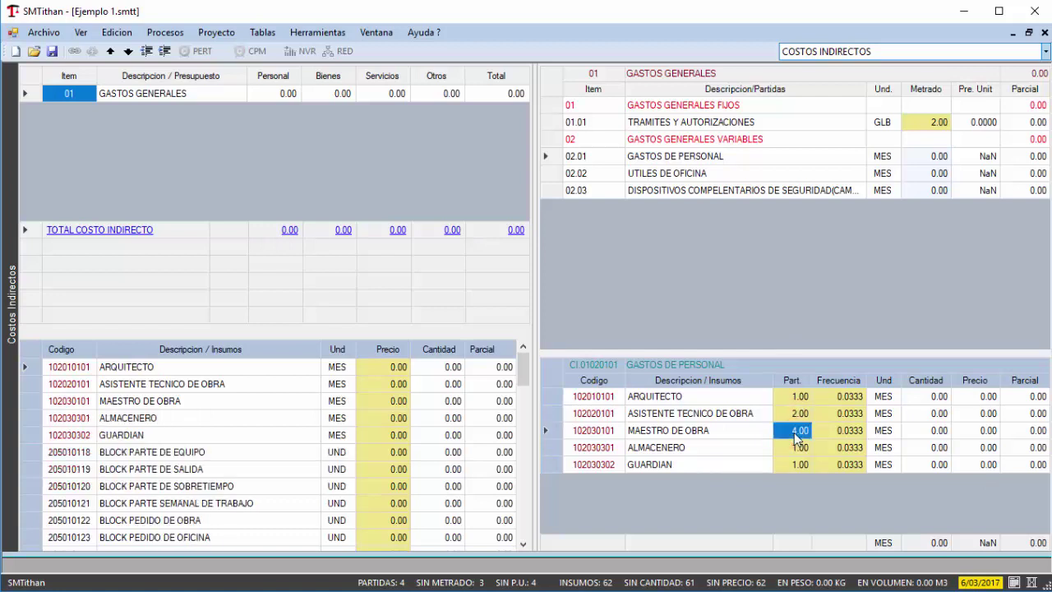
Set the Frecuencia to 1 for ARQUITECTO, ASISTENTE TECNICO DE OBRA, MAESTRO DE OBRA, ALMACENERO and GUARDIAN in GASTOS DE PERSONAL
left_click(844, 398)
type("1")
key("Return")
left_click(844, 413)
type("1")
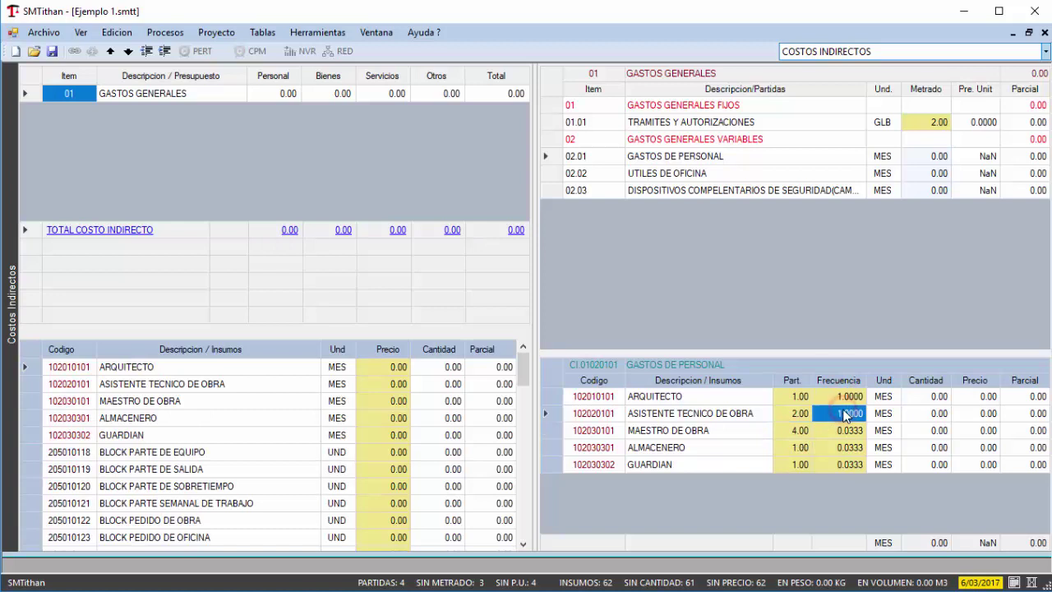
key("Return")
left_click(840, 430)
type("1")
key("Return")
left_click(842, 446)
type("1")
key("Return")
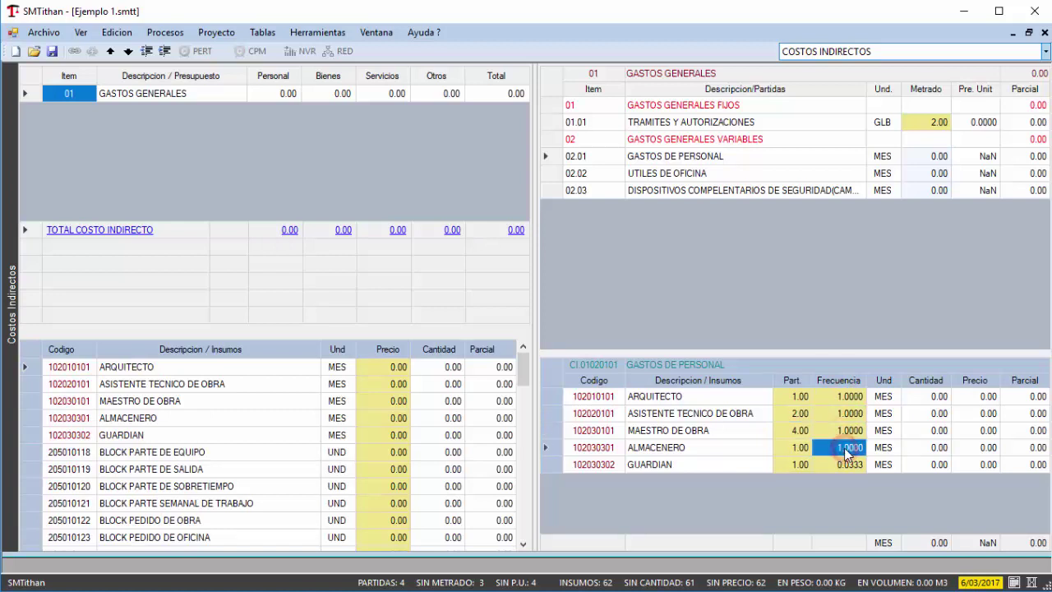
left_click(854, 464)
type("1")
key("Return")
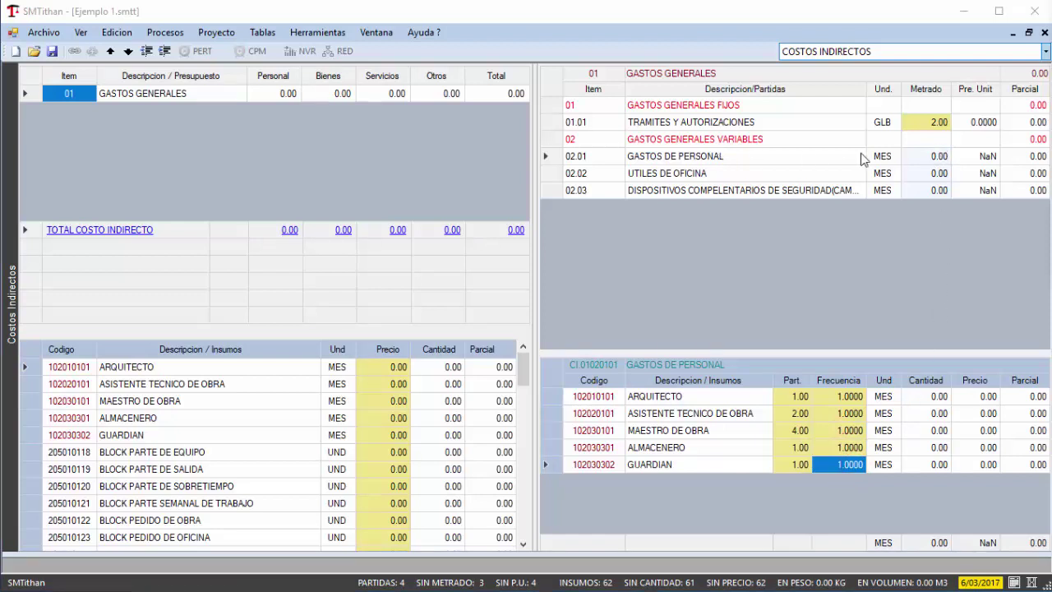
Set the Metrado to 5 for GASTOS DE PERSONAL, UTILES DE OFICINA and DISPOSITIVOS COMPELENTARIOS DE SEGURIDAD
left_click(932, 160)
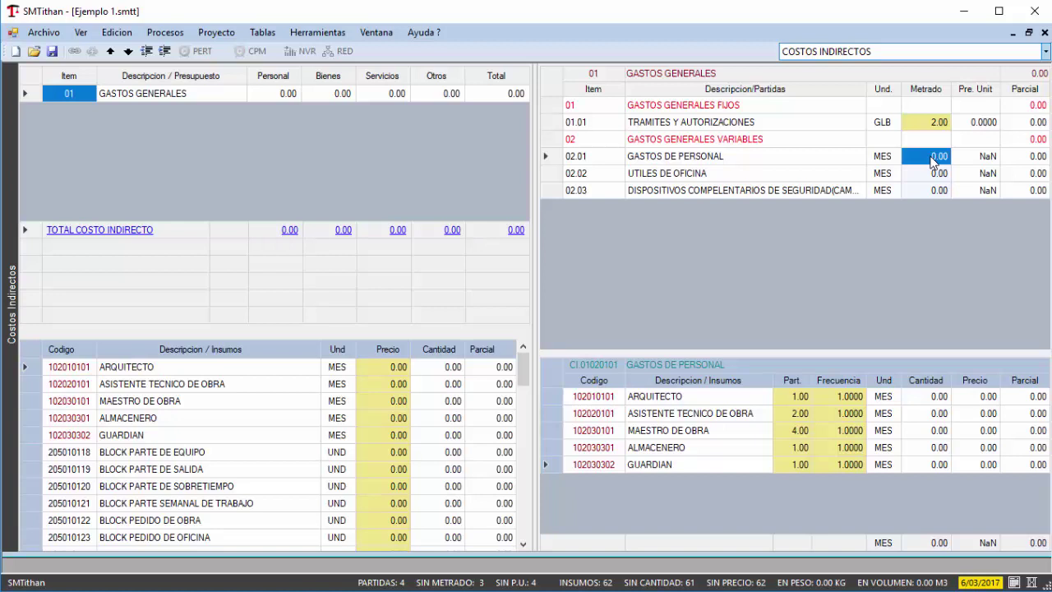
type("5")
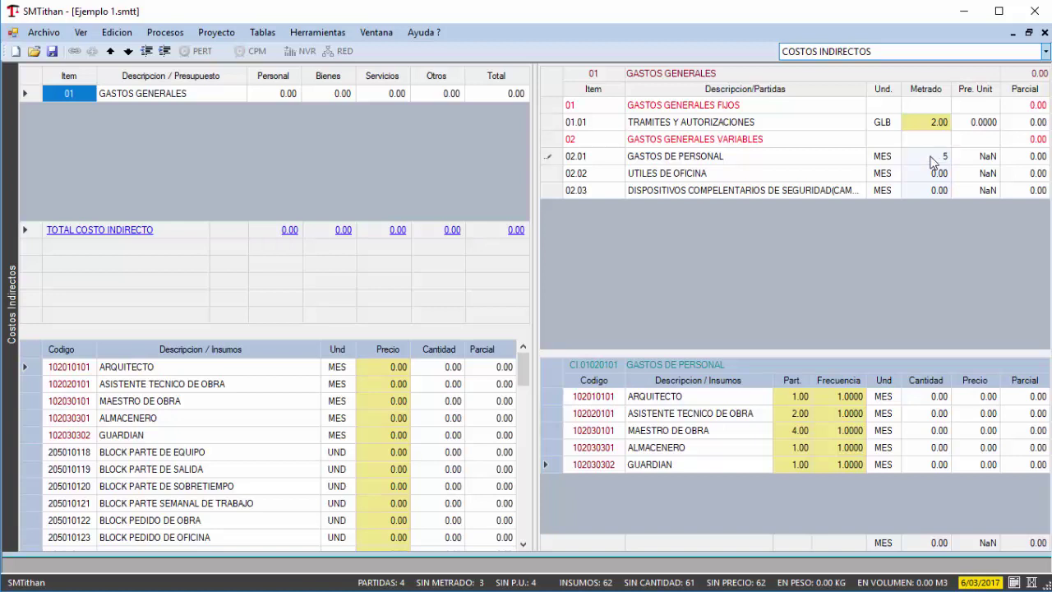
key("Return")
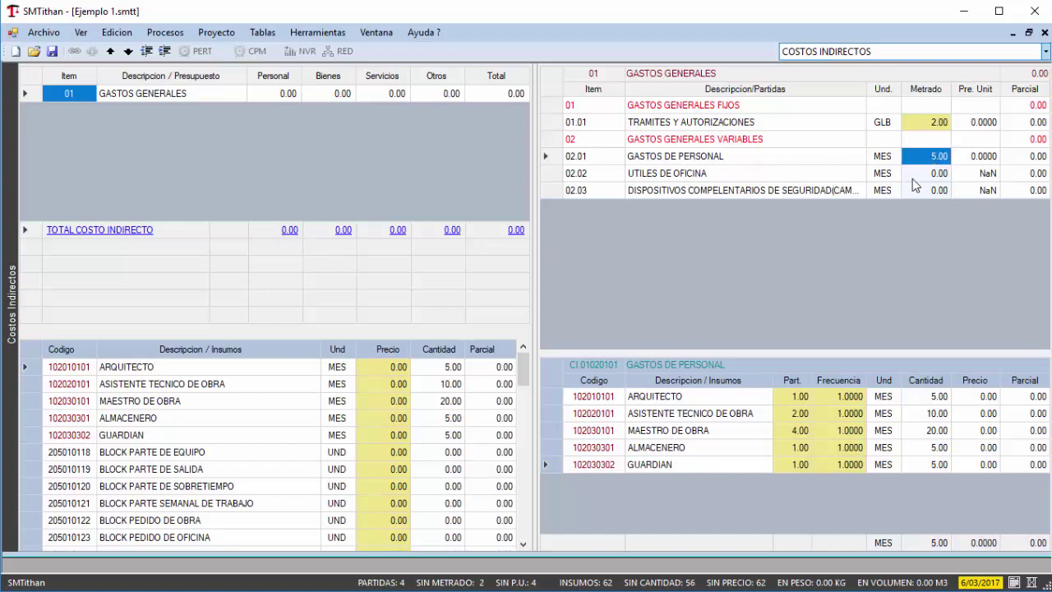
left_click(932, 174)
type("5")
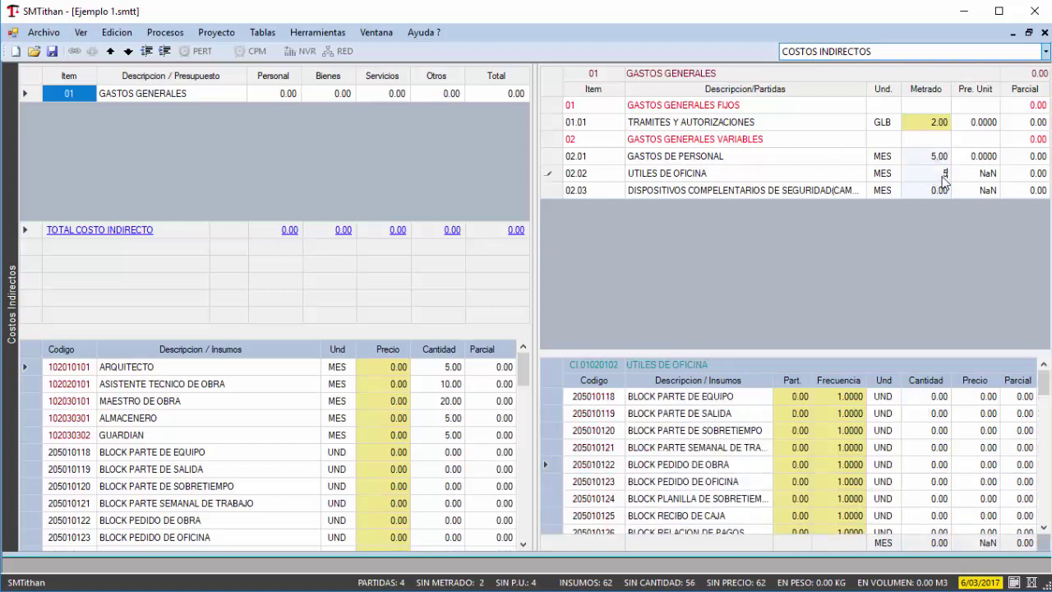
key("Return")
left_click(932, 191)
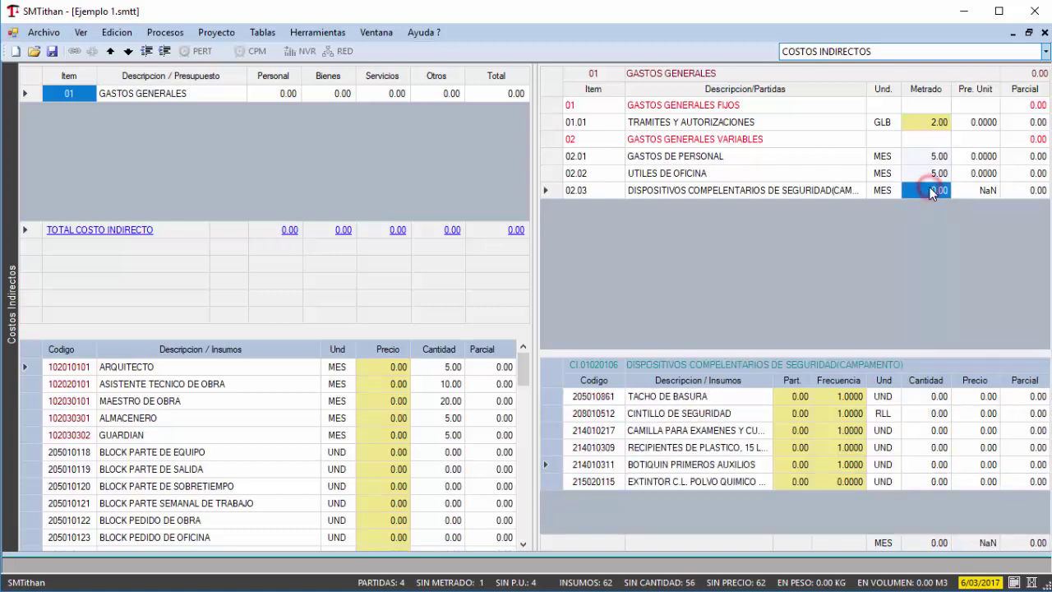
type("5")
key("Return")
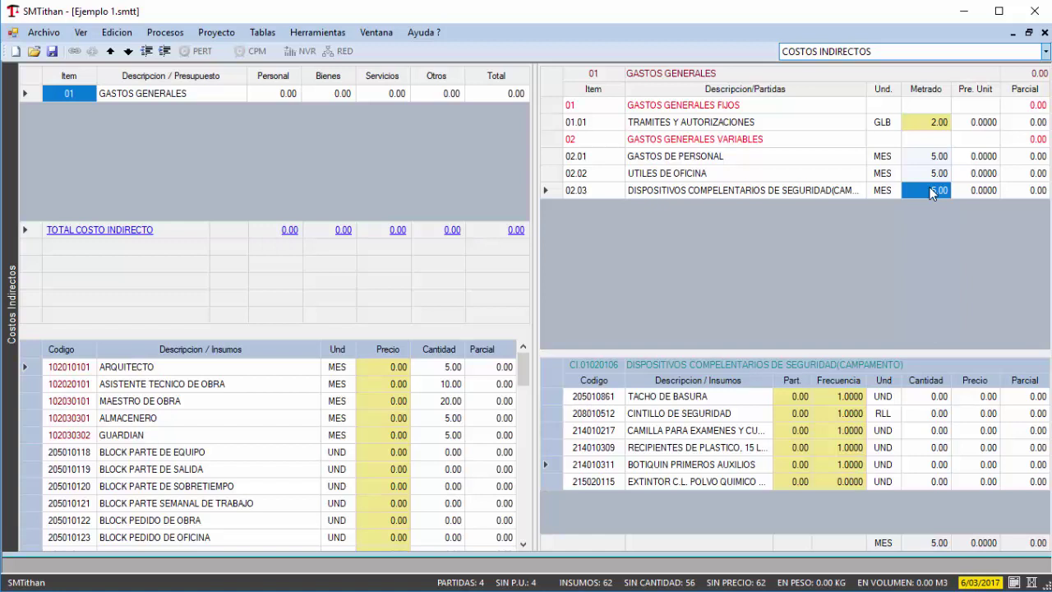
left_click(1034, 582)
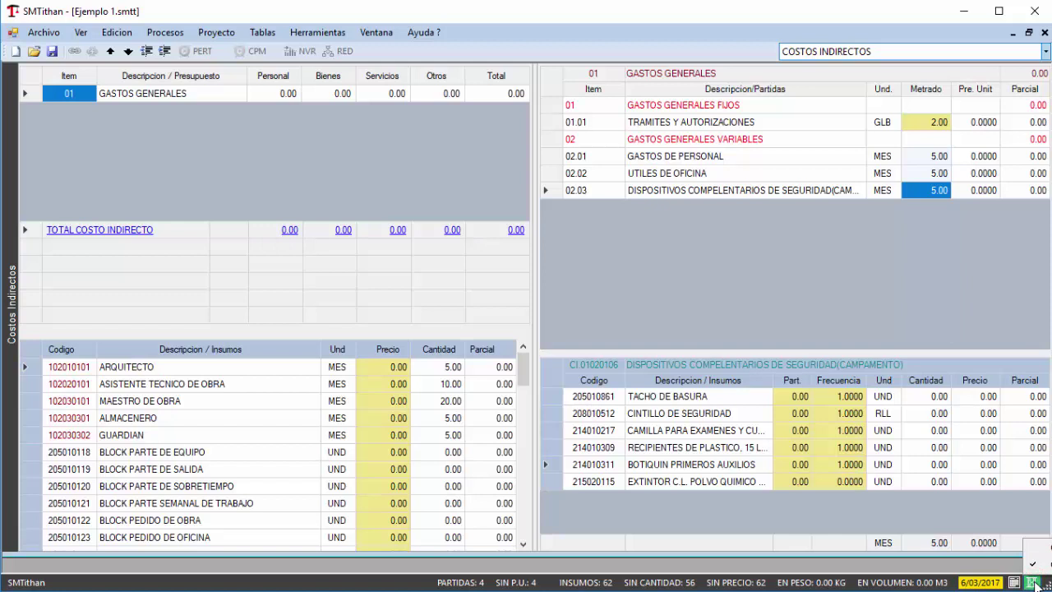
left_click(1035, 582)
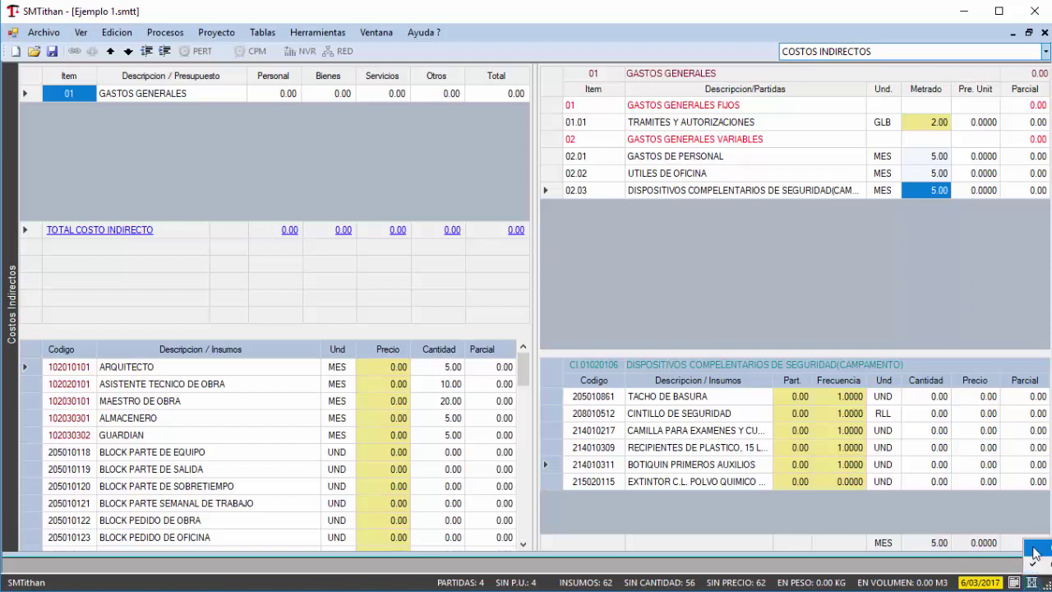
left_click(1031, 585)
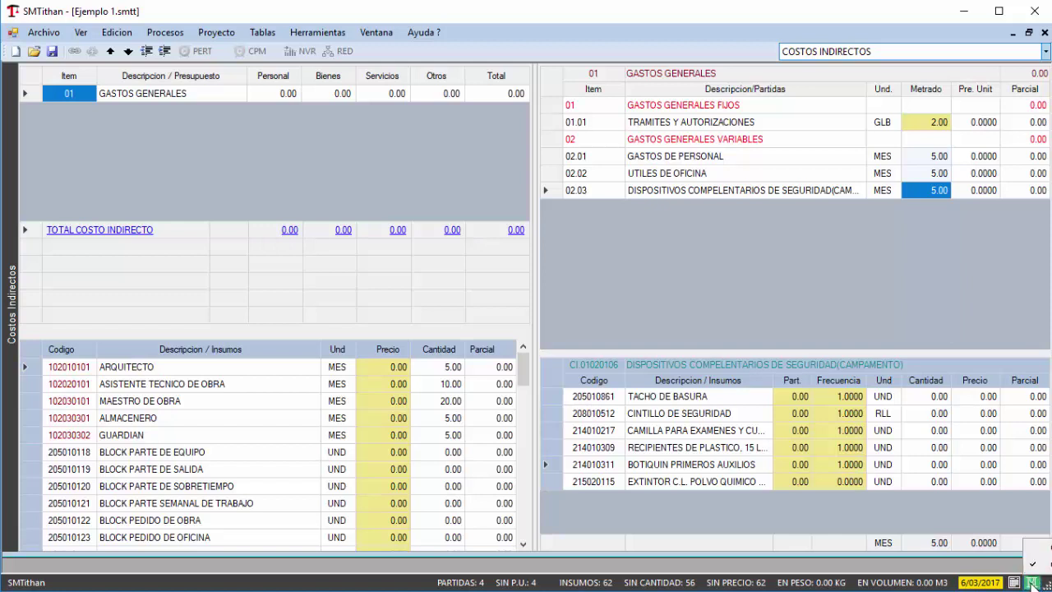
left_click(1033, 583)
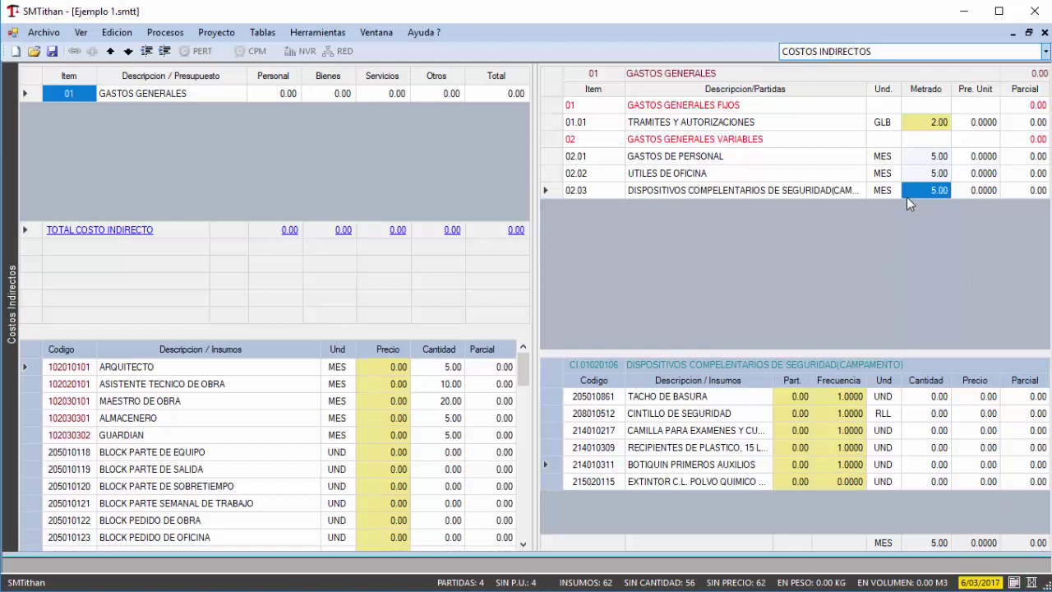
Delete all supplies listed above CLIPS, from BLOCK PARTE DE EQUIPO through CD, from the analysis of UTILES DE OFICINA
left_click(666, 175)
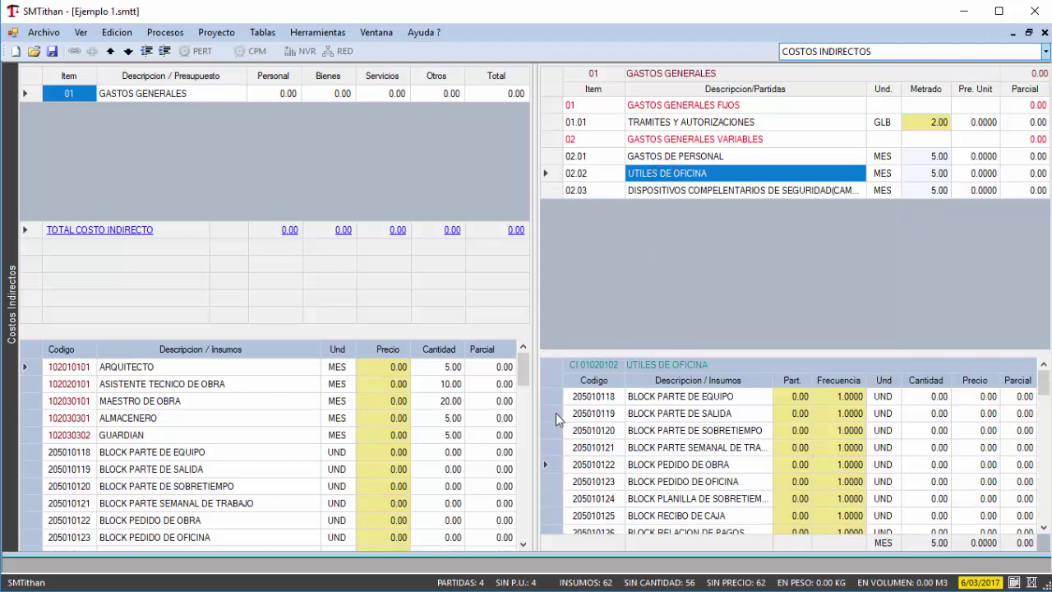
left_click_drag(553, 399, 549, 506)
key("Delete")
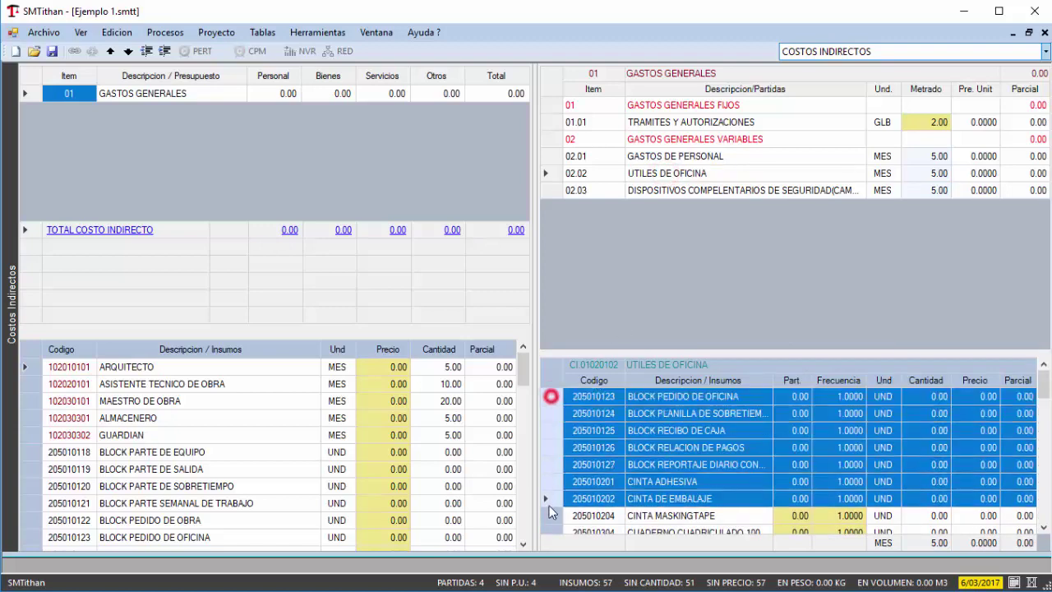
key("Delete")
left_click_drag(552, 396, 544, 468)
key("Delete")
left_click_drag(548, 396, 553, 482)
key("Delete")
left_click_drag(552, 396, 548, 443)
key("Delete")
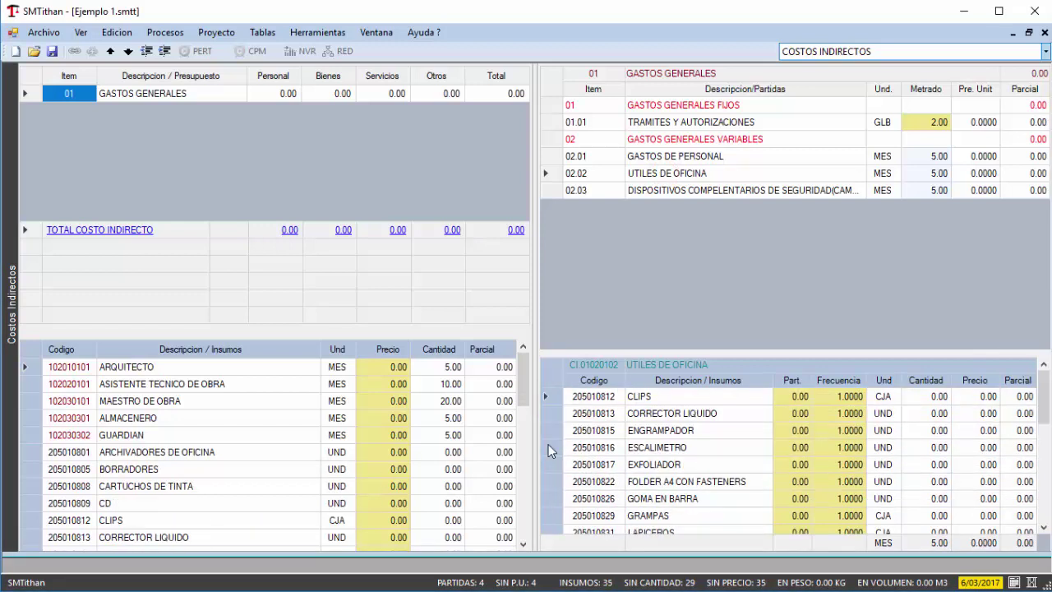
Delete CORRECTOR LIQUIDO, EXFOLIADOR, GOMA EN BARRA and GRAMPAS from the analysis of UTILES DE OFICINA
left_click(552, 414)
key("Delete")
left_click(548, 447)
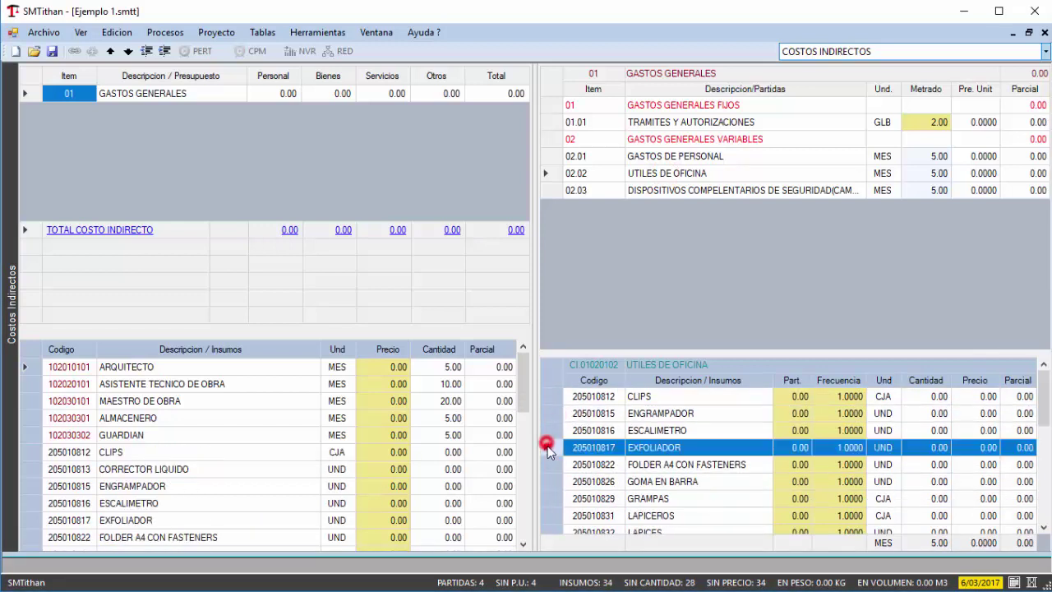
key("Delete")
left_click(548, 462)
key("Delete")
left_click(548, 463)
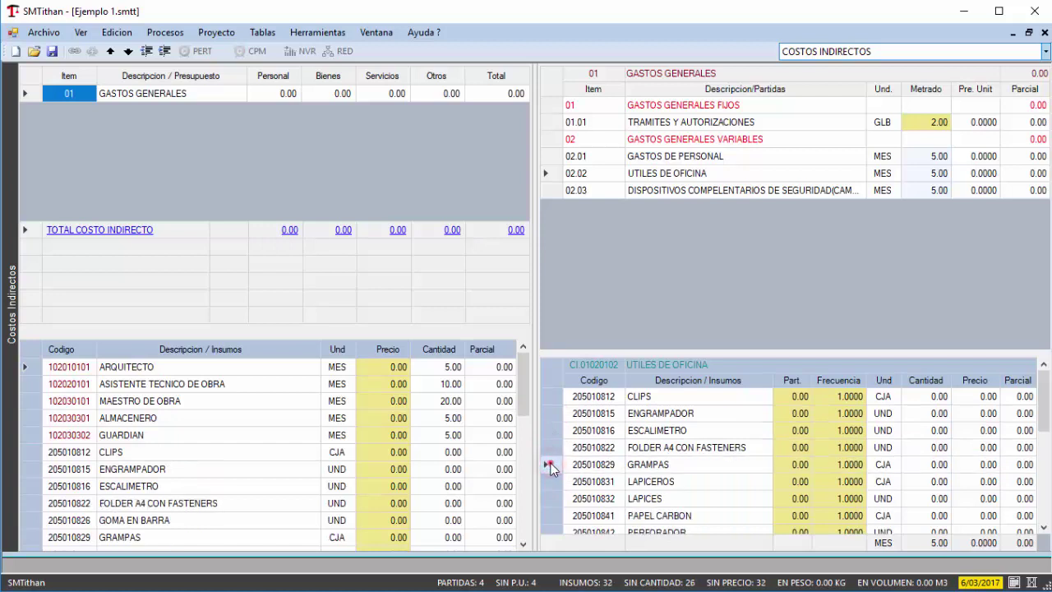
key("Delete")
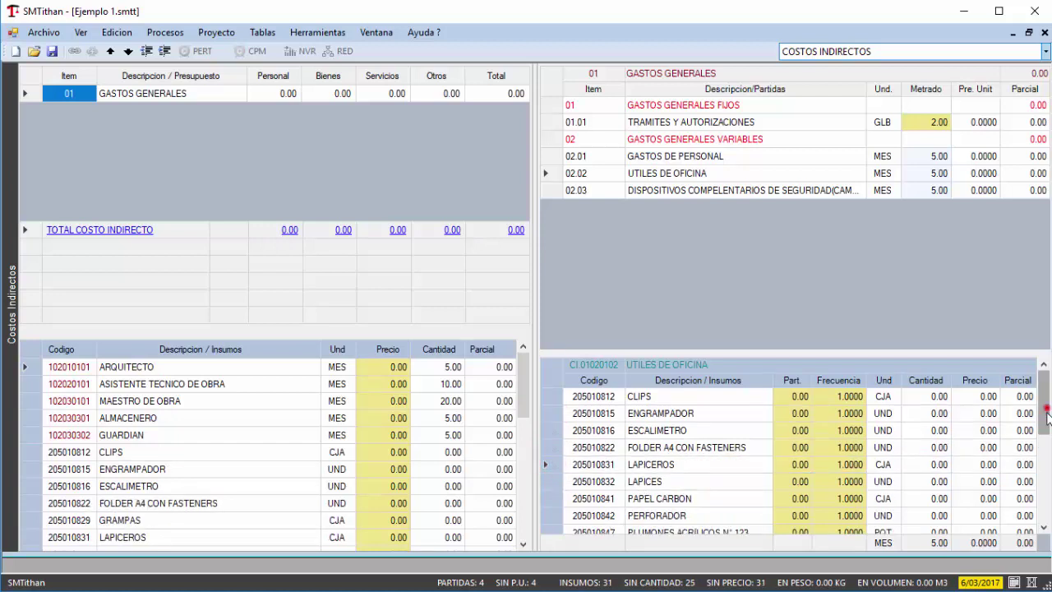
Delete PLUMONES ACRILICOS N° 123 and every supply from PORTAMINA to the end of the UTILES DE OFICINA analysis
scroll(644, 476, "down", 1)
left_click(554, 480)
key("Delete")
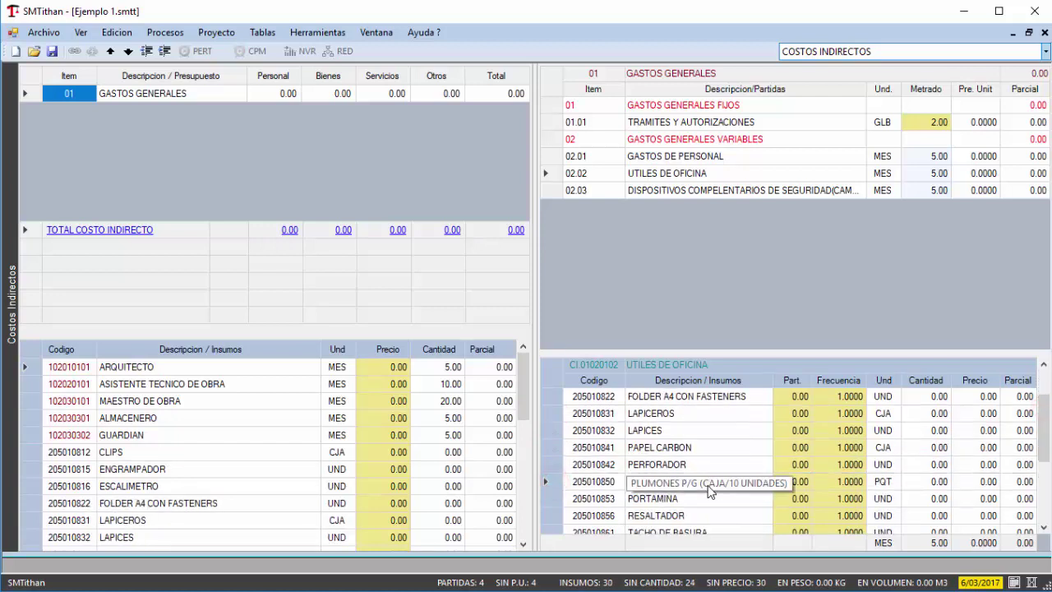
left_click(548, 498)
key("ctrl+shift+End")
key("Delete")
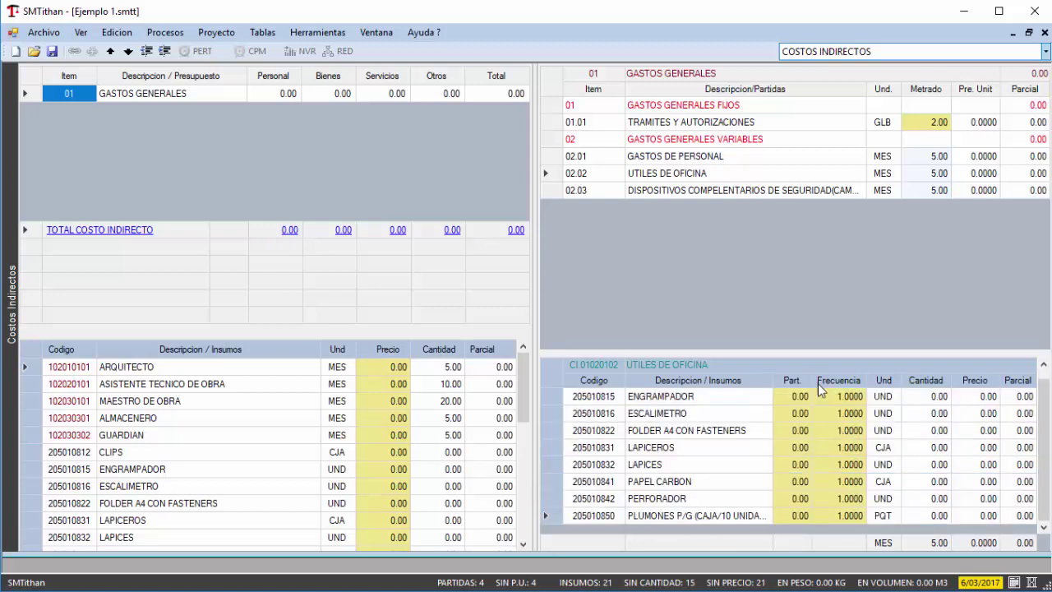
In UTILES DE OFICINA, set the Part. of CLIPS to 5 and give ENGRAMPADOR a Part. of 1 and Frecuencia of 0.3333
left_click(1042, 364)
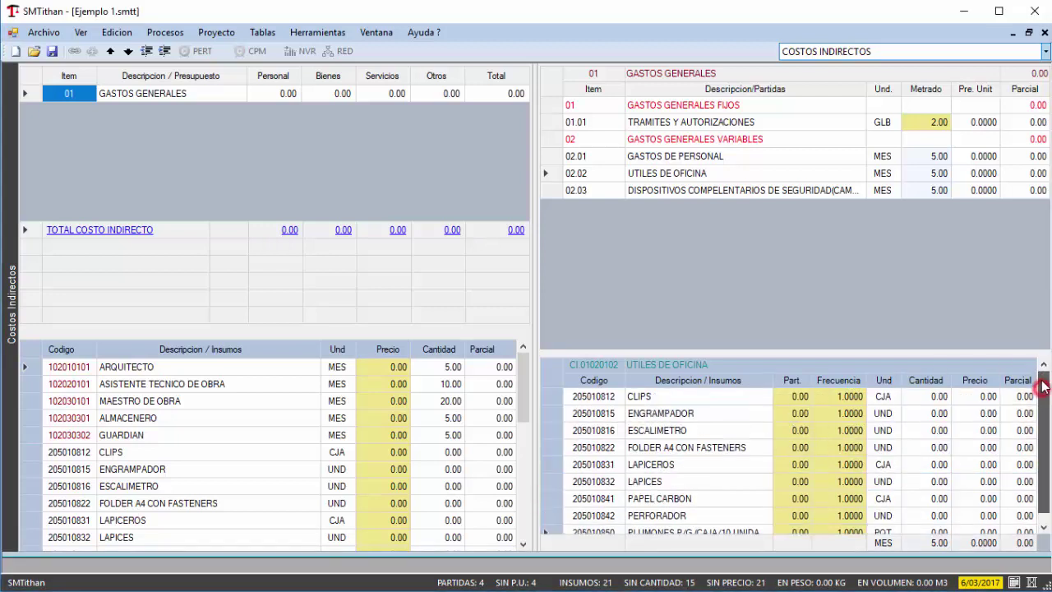
left_click(795, 395)
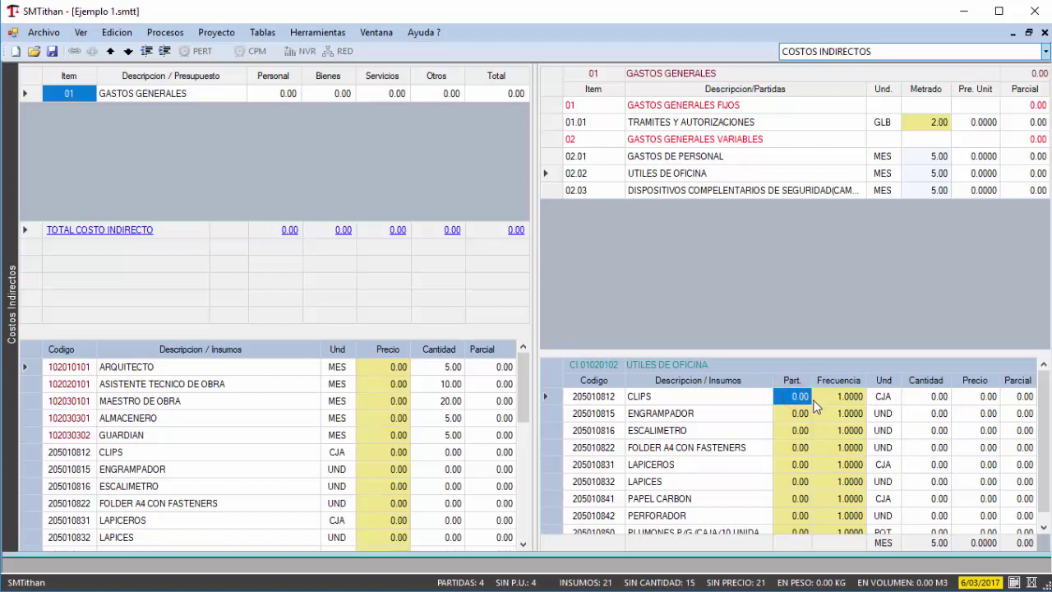
type("5")
key("Return")
left_click(801, 415)
type("1")
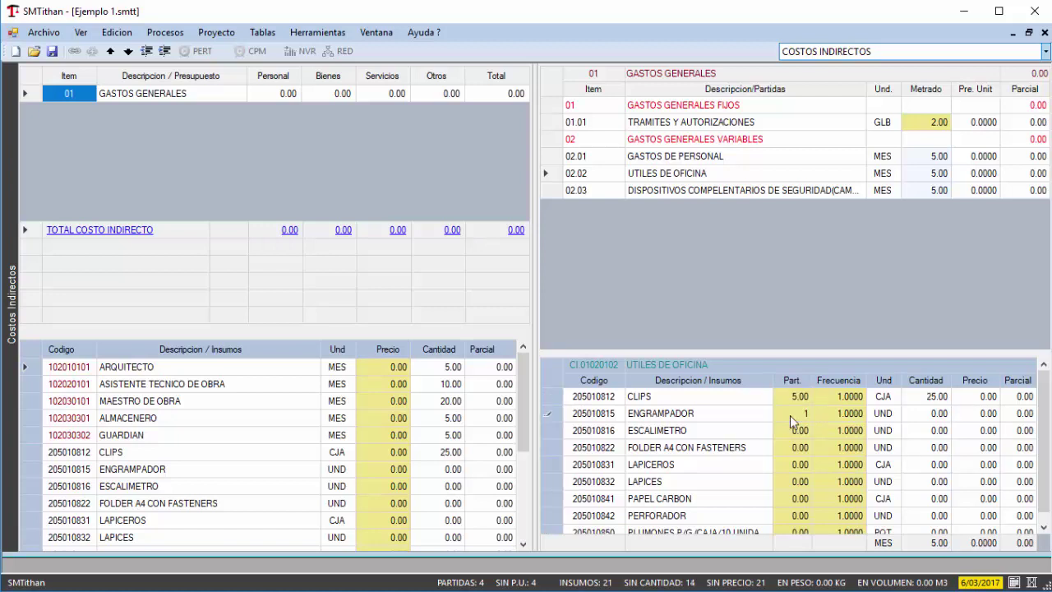
key("Tab")
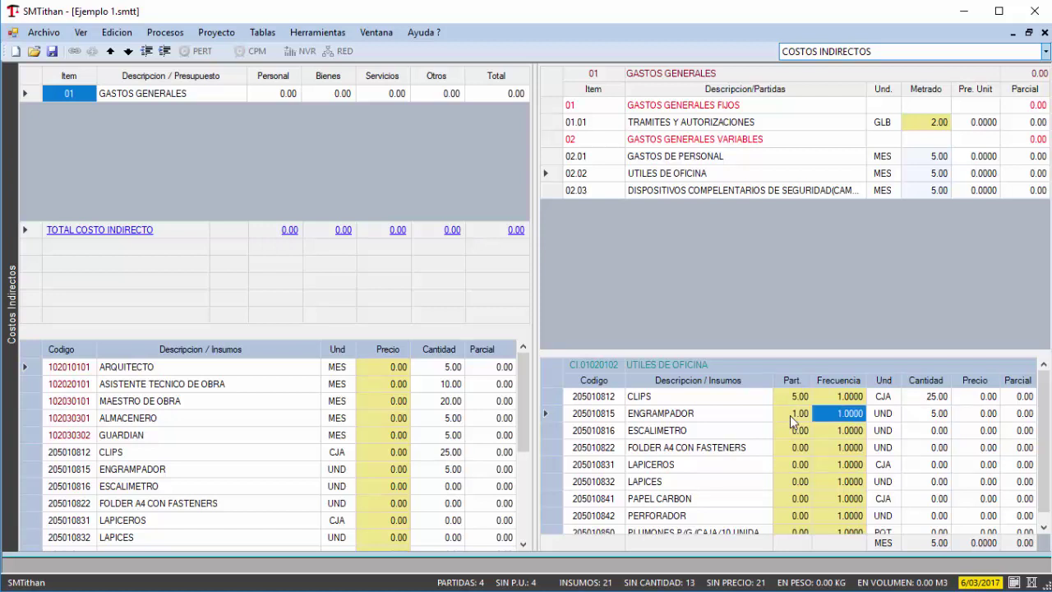
type("0.3333")
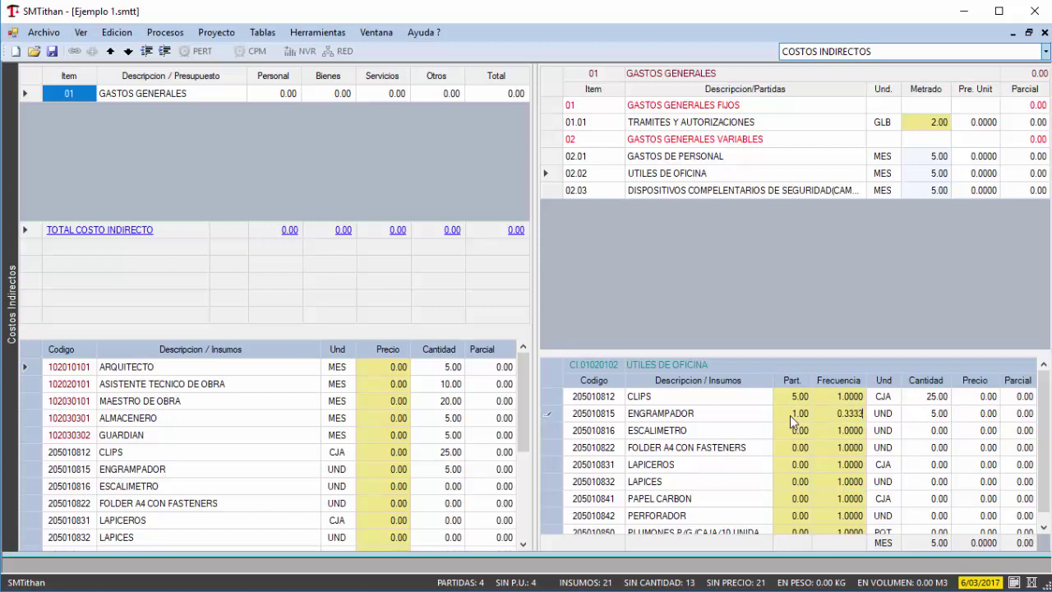
key("Return")
Set the Part. of ESCALIMETRO to 1 and its Frecuencia to 0.3333
left_click(790, 434)
type("1")
key("Tab")
type("0.333")
key("Return")
Set the Part. of FOLDER A4 CON FASTENERS to 20, LAPICEROS to 1, LAPICES to 10 and PAPEL CARBON to 1
left_click(791, 450)
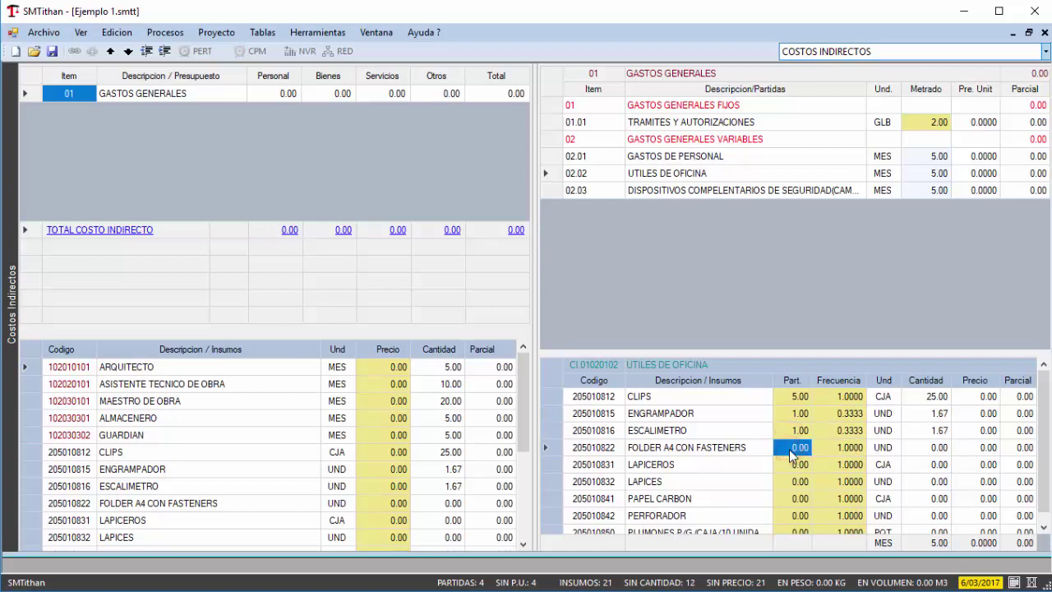
type("20")
key("Return")
type("1")
key("Return")
type("10")
key("Return")
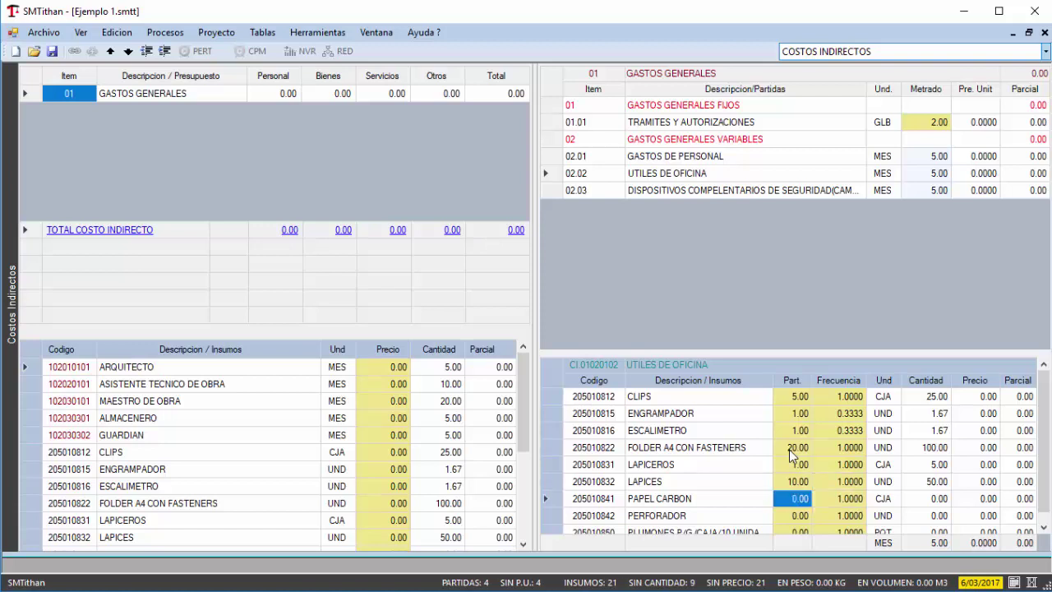
type("1")
key("Return")
Give PERFORADOR a Part. of 1 and Frecuencia of 0.3333, and set the Part. of PLUMONES P/G to 5
type("1")
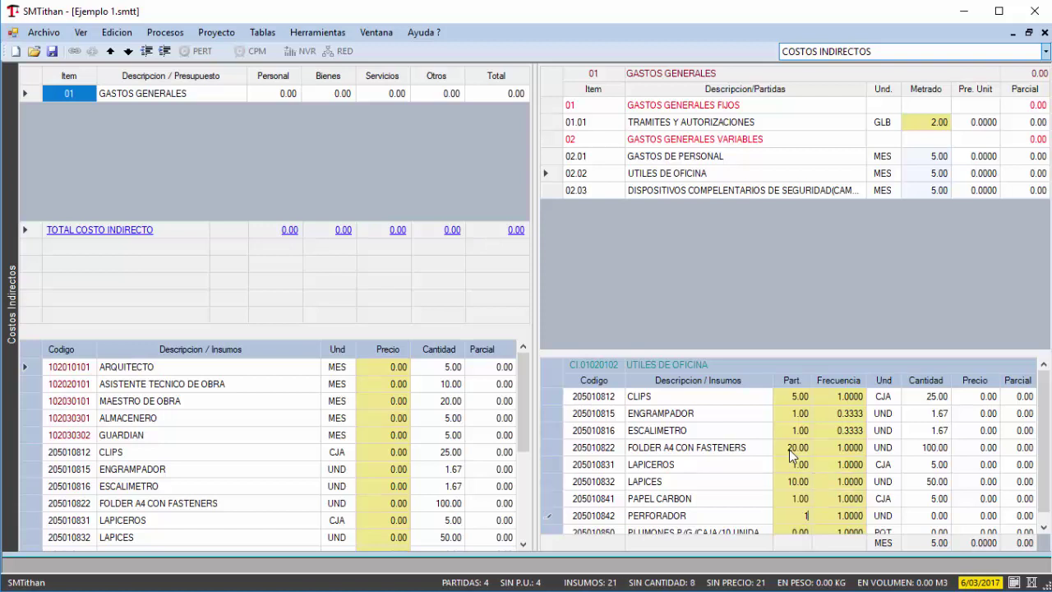
key("Tab")
type("0.3333")
key("Return")
type("5")
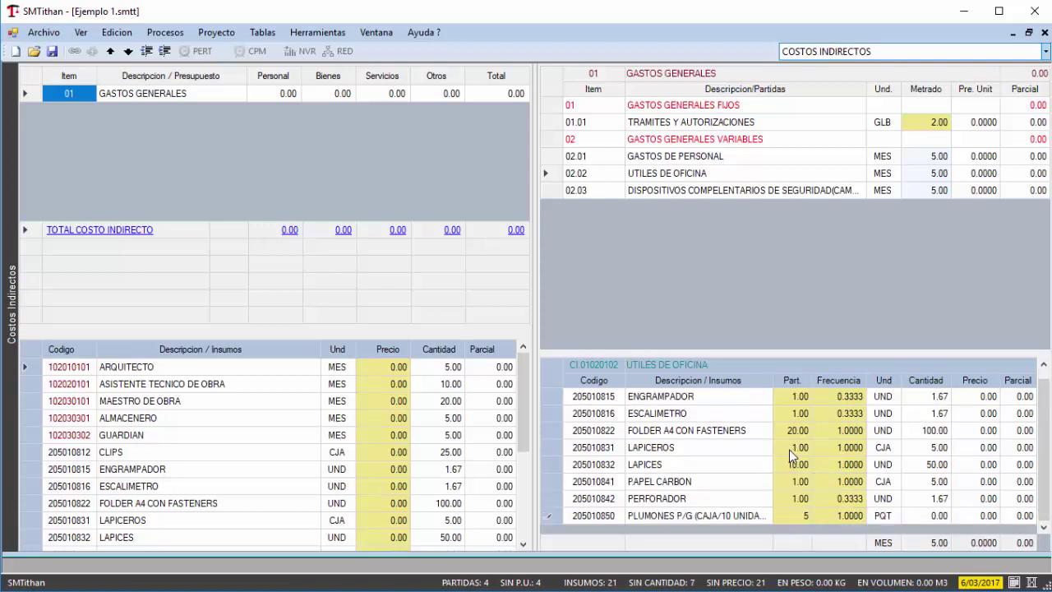
key("Tab")
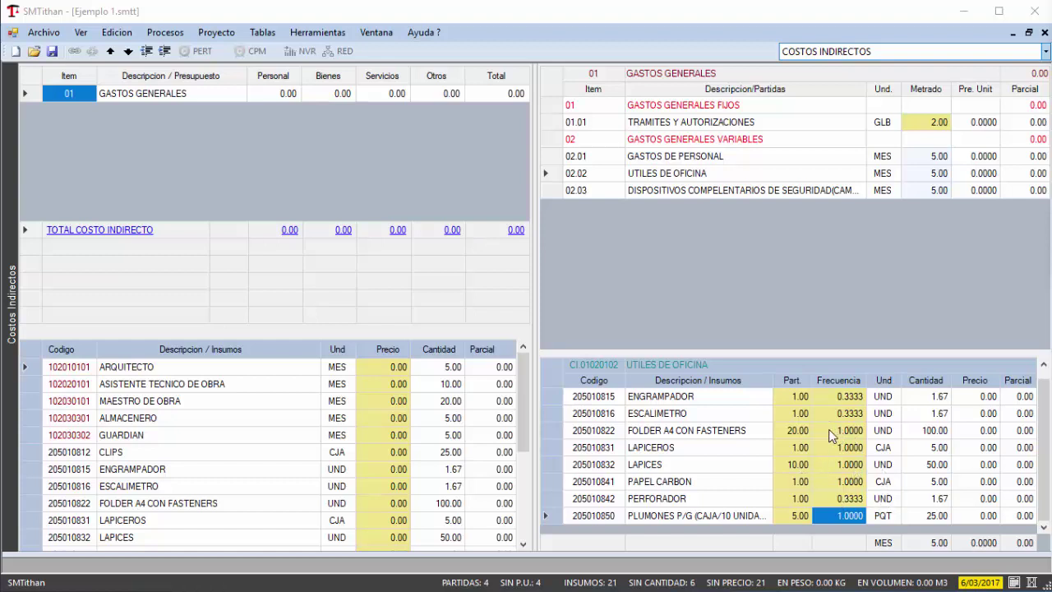
Delete TACHO DE BASURA and CAMILLA PARA EXAMENES from the analysis of DISPOSITIVOS COMPELENTARIOS DE SEGURIDAD
left_click(638, 192)
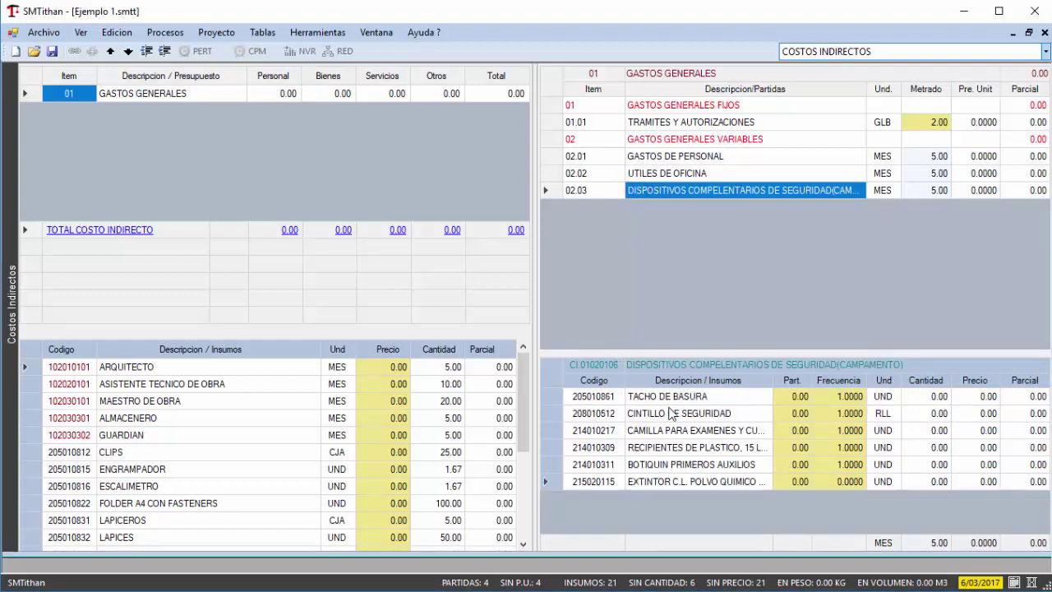
left_click(546, 396)
key("Delete")
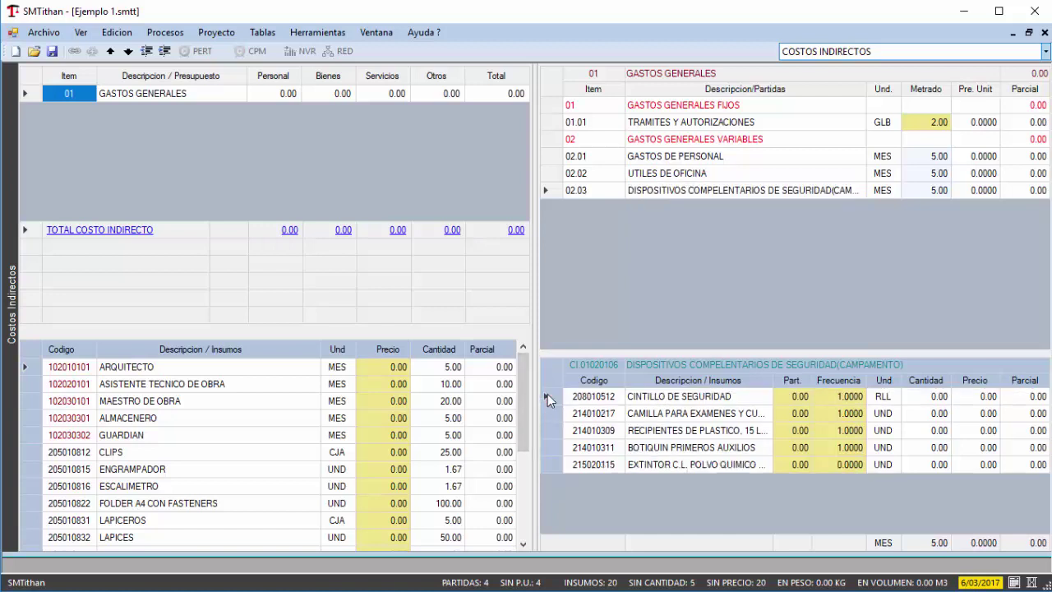
left_click(549, 415)
key("Delete")
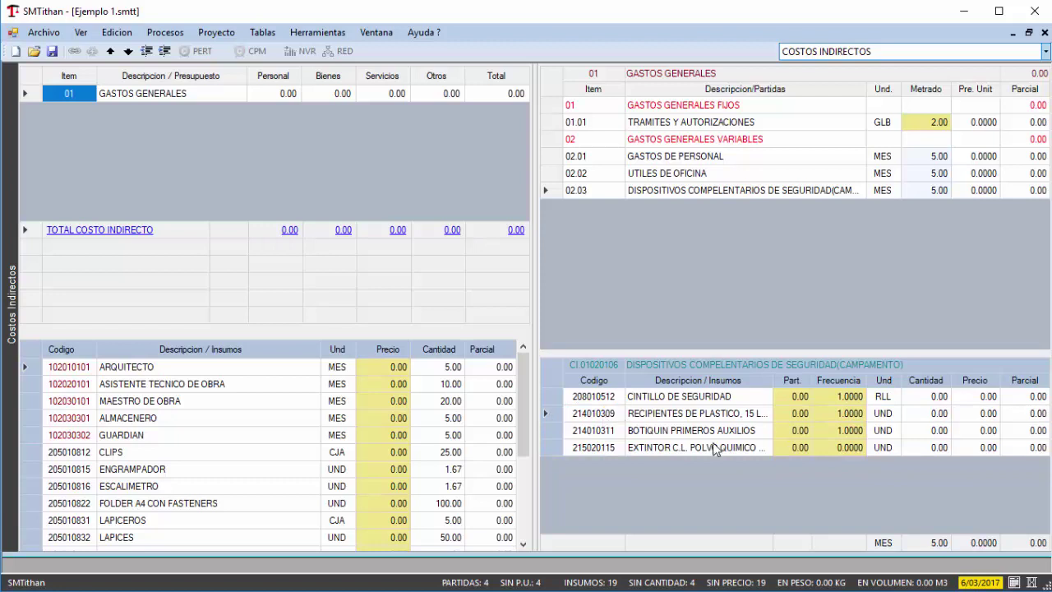
In the safety devices analysis, set the Part. of CINTILLO DE SEGURIDAD to 5 and of RECIPIENTES DE PLASTICO to 1
left_click(795, 398)
type("5")
key("Return")
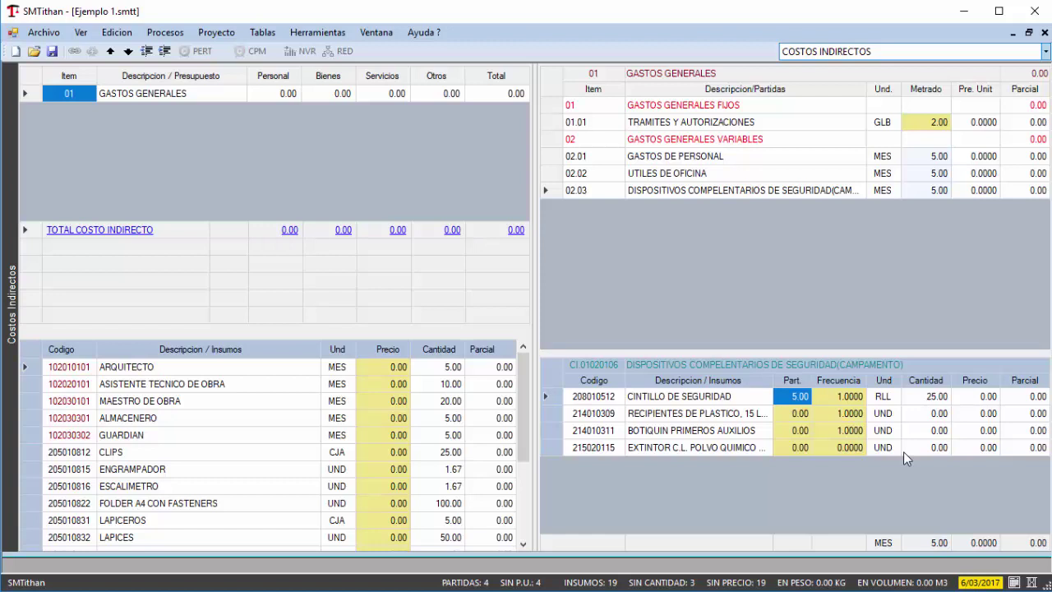
key("Down")
type("1")
key("Return")
Set the Part. of BOTIQUIN PRIMEROS AUXILIOS to 1 and its Frecuencia to 0.3333
key("Down")
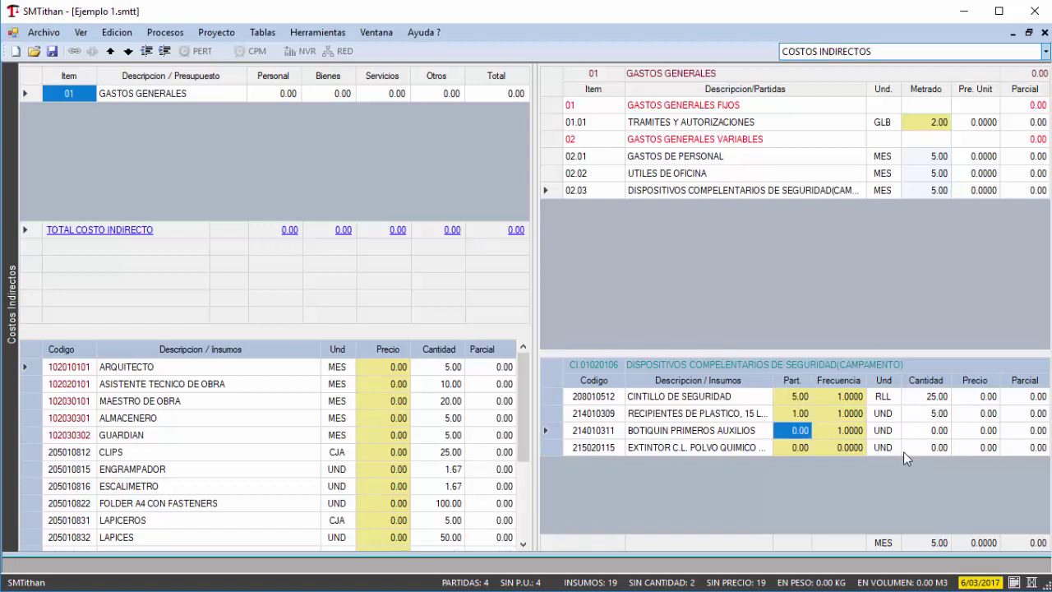
type("1")
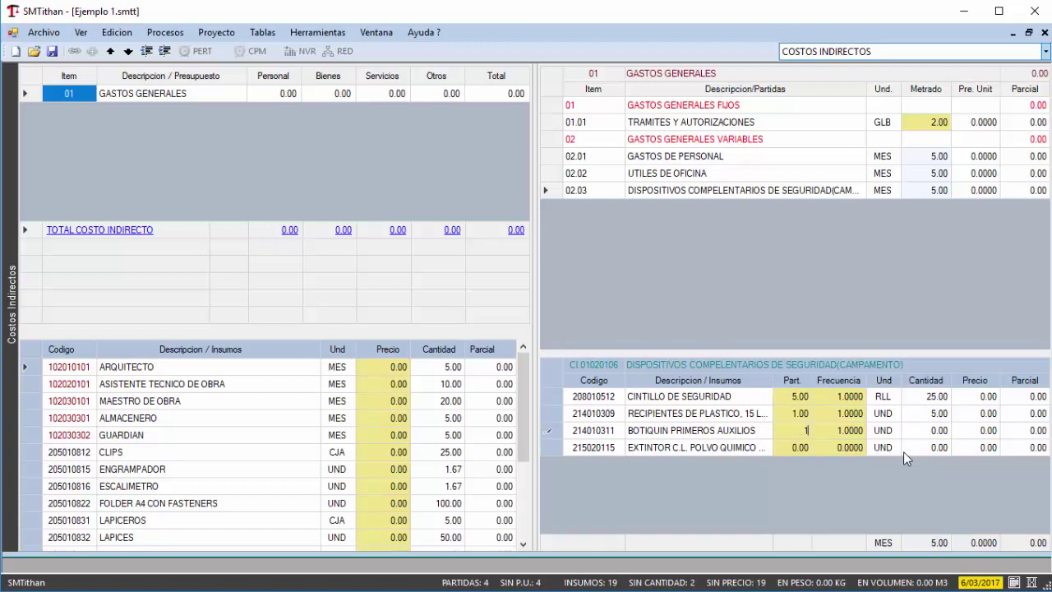
key("Tab")
type("0.3333")
key("Return")
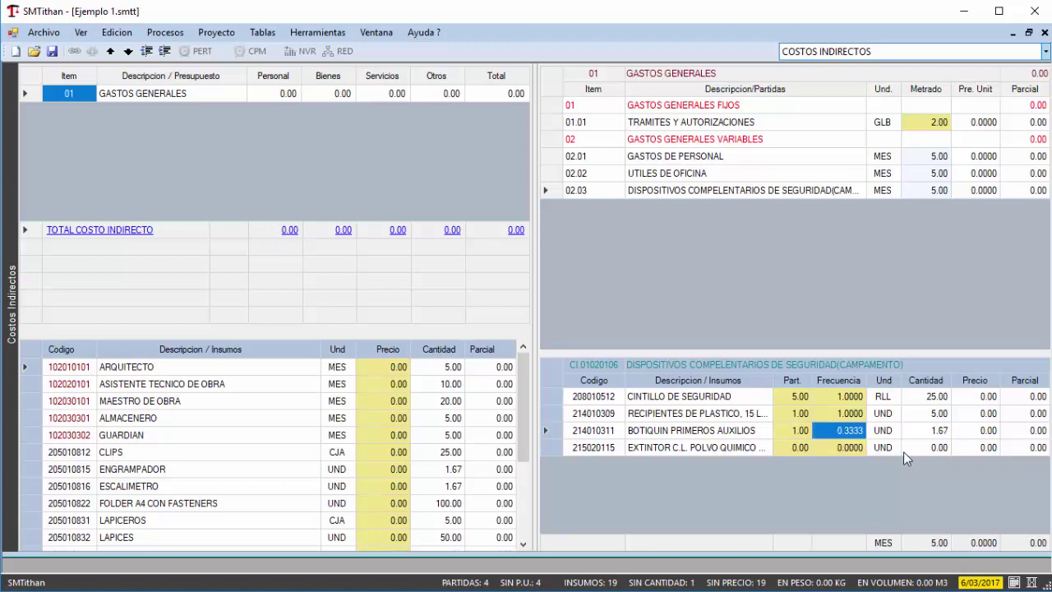
In the safety devices analysis, give the EXTINTOR C.L. POLVO QUIMICO a Part. of 1 and a Frecuencia of 0.3333
left_click(792, 447)
type("1")
key("Tab")
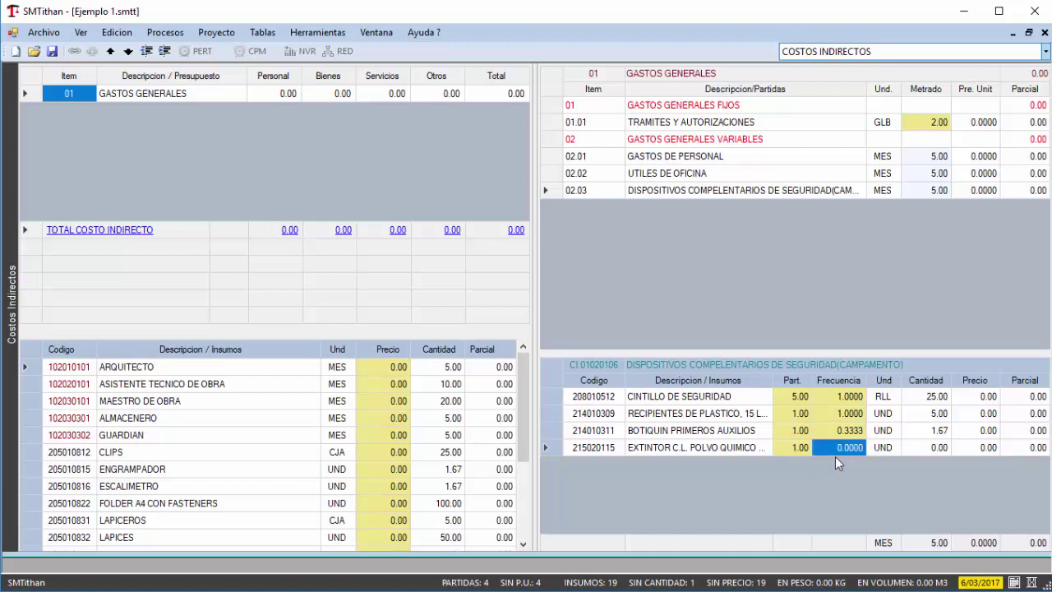
type("0.3333")
key("Return")
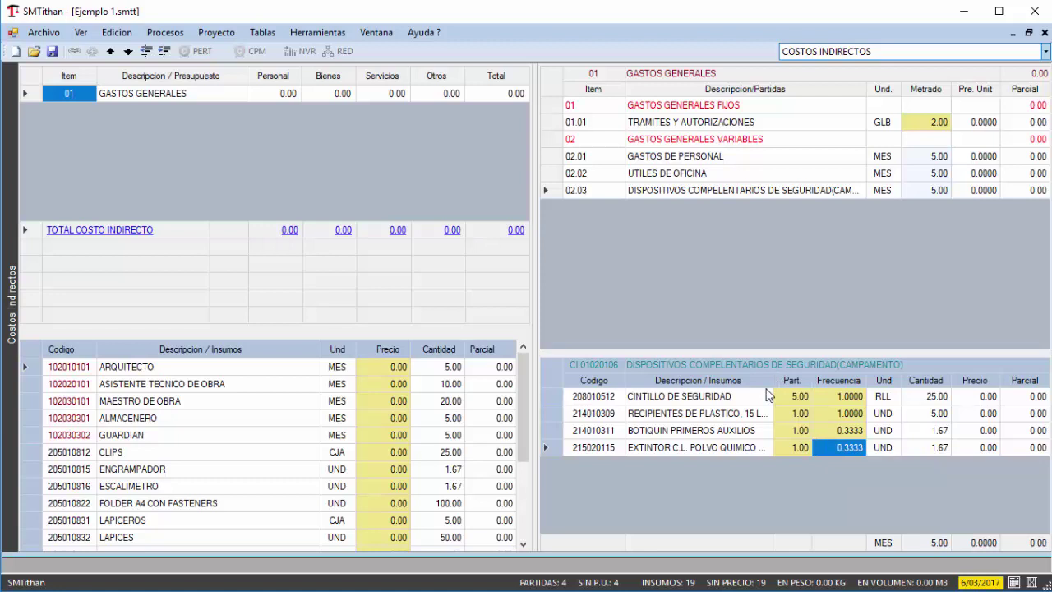
Set the prices of ARQUITECTO to 7500, ASISTENTE TECNICO DE OBRA and MAESTRO DE OBRA to 4000, ALMACENERO to 2500 and GUARDIAN to 2000
left_click(384, 383)
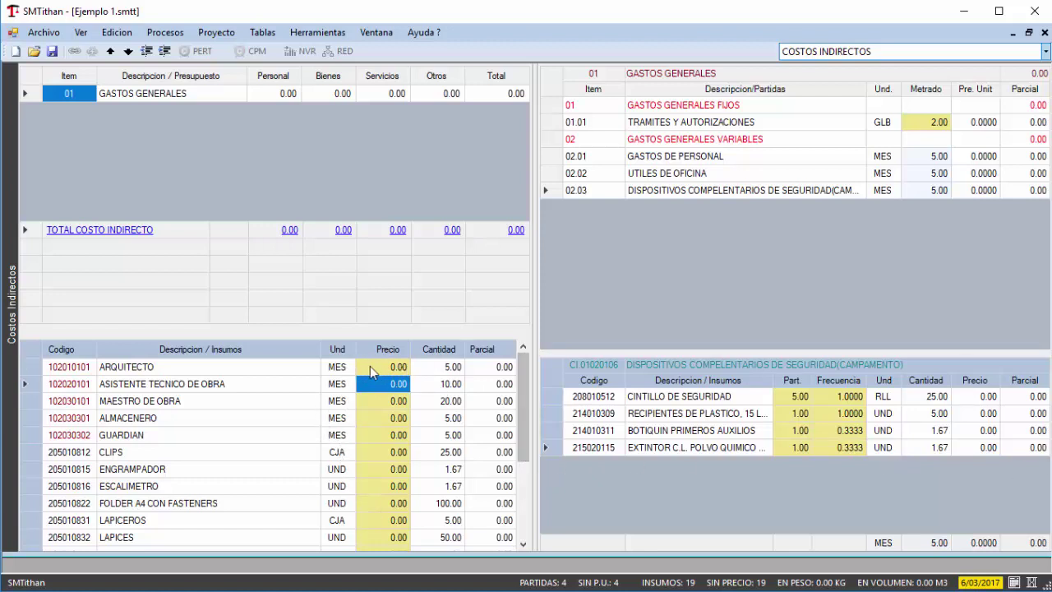
left_click(373, 365)
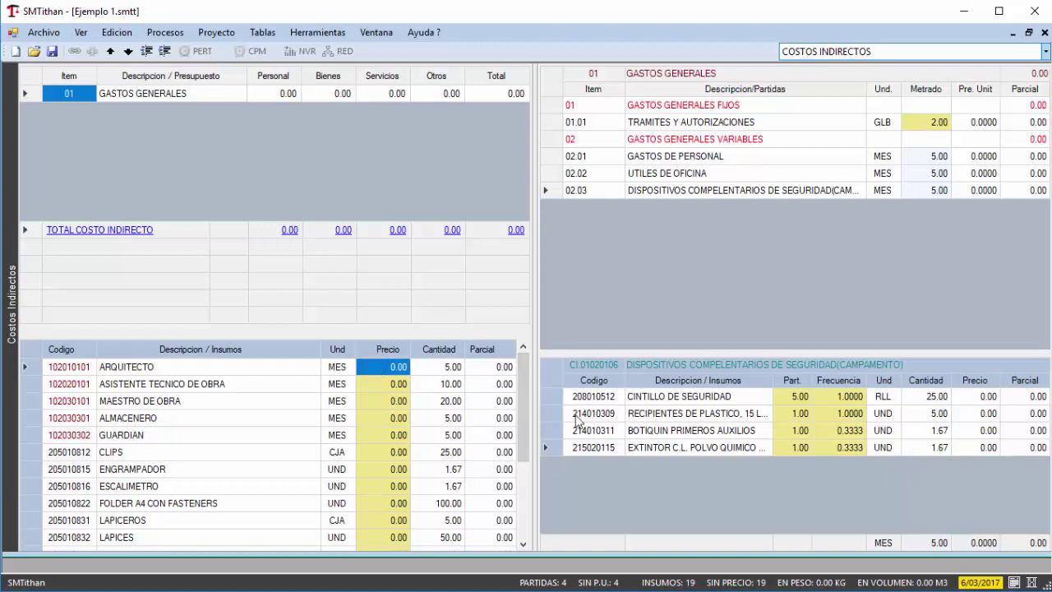
type("7500")
key("Return")
type("4000")
key("Return")
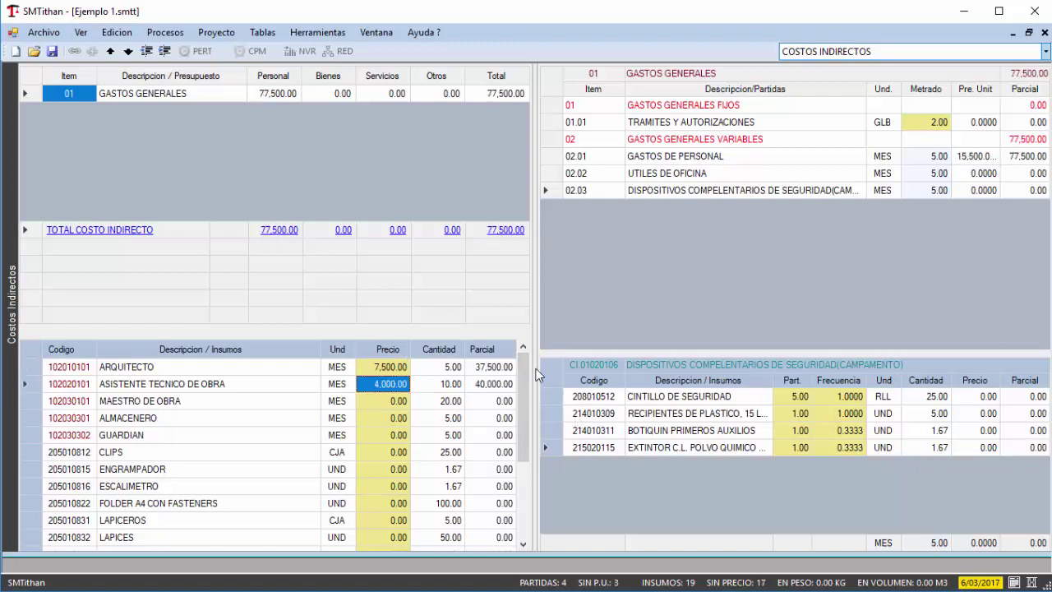
type("4000")
key("Return")
type("2500")
key("Return")
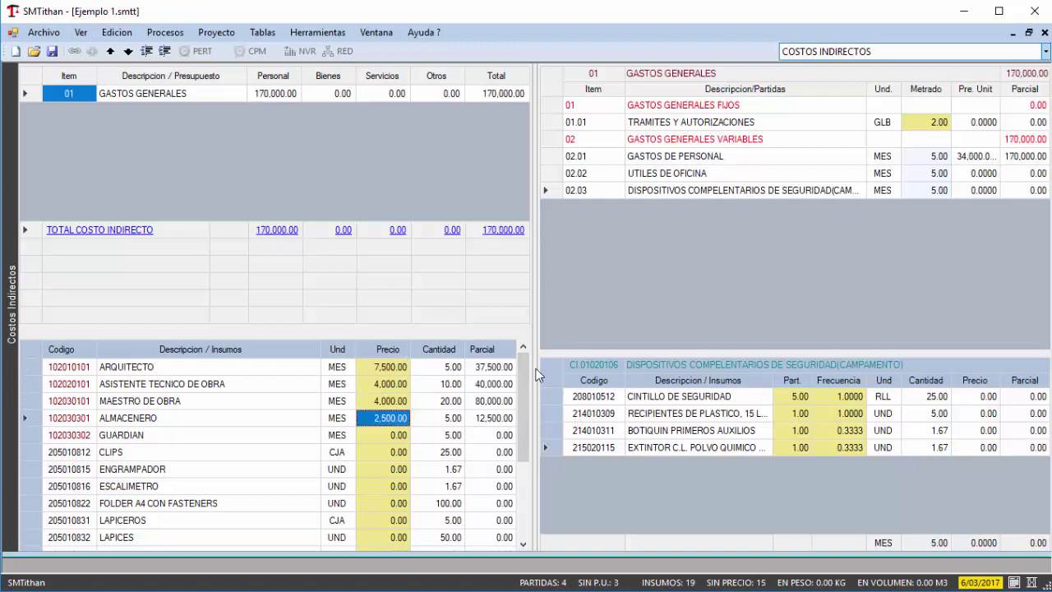
type("2000")
key("Return")
Price CLIPS at 3, ENGRAMPADOR at 20, ESCALIMETRO at 15, FOLDER A4 CON FASTENERS at 1.5 and LAPICEROS at 5
type("3")
key("Return")
type("20")
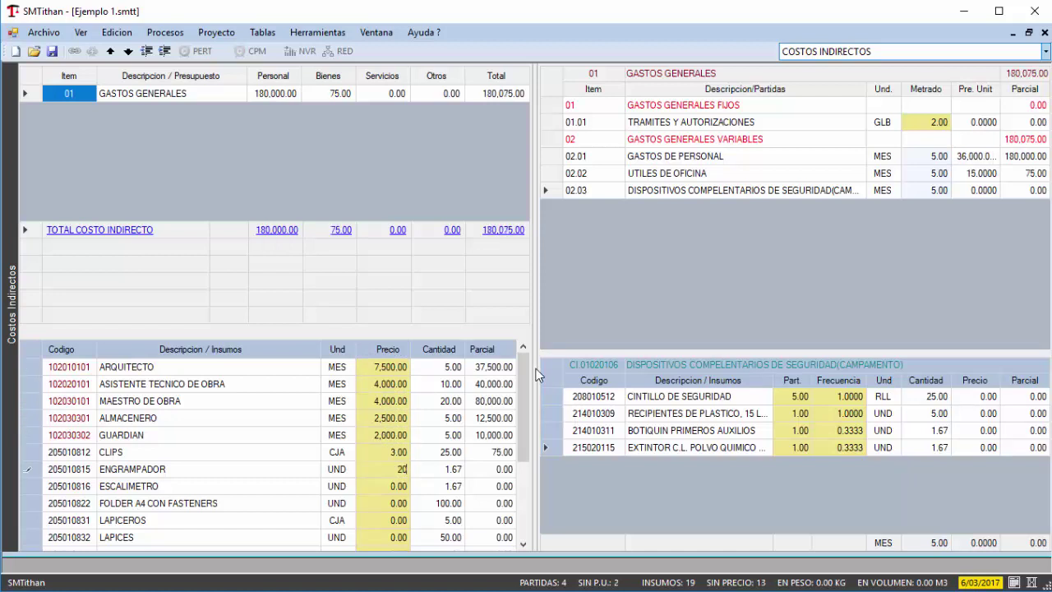
key("Return")
type("15")
key("Return")
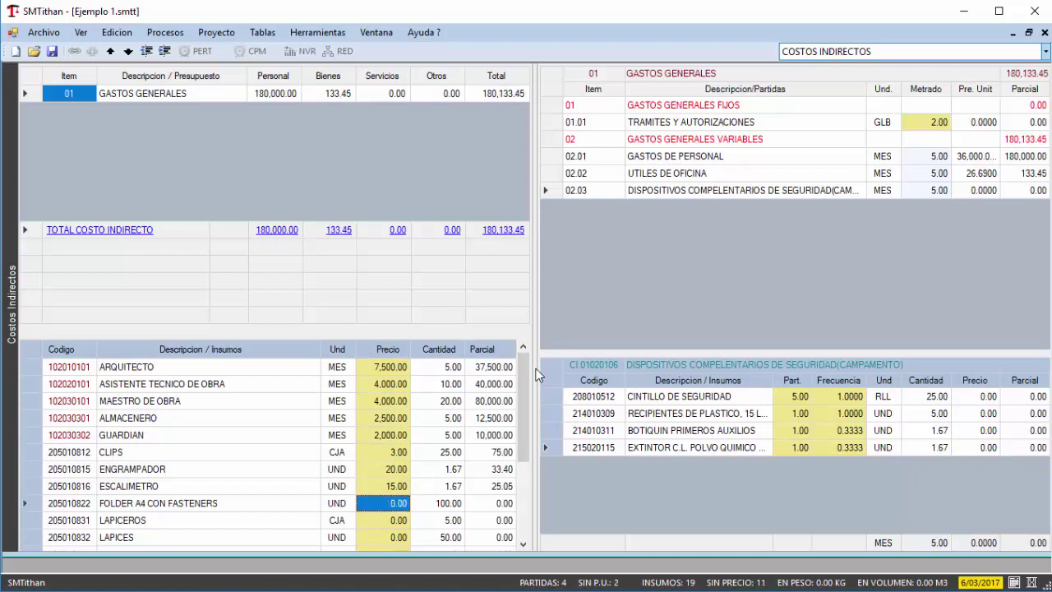
type("1.5")
key("Return")
type("5")
key("Return")
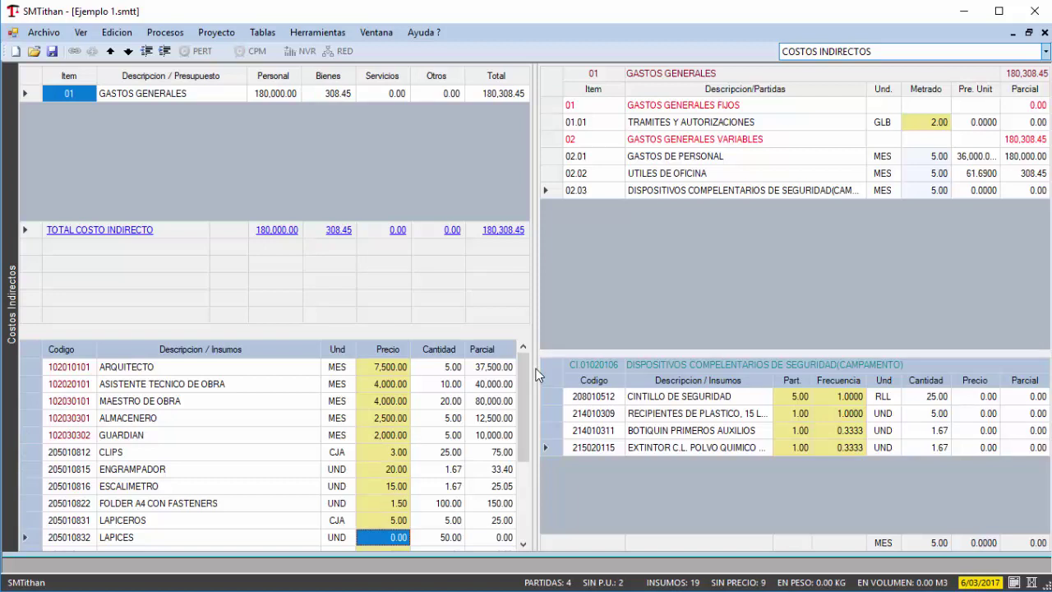
Price LAPICES at 0.5, PAPEL CARBON at 3, PERFORADOR at 20 and PLUMONES P/G at 3
type("0.5")
key("Return")
type("3")
key("Return")
type("20")
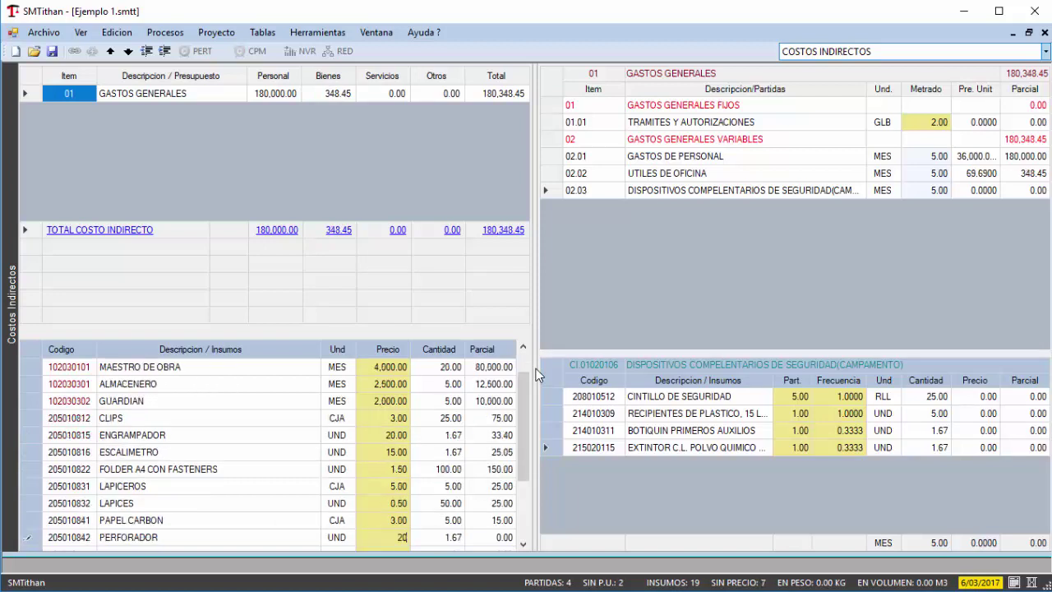
key("Return")
type("3")
key("Return")
Price CINTILLO DE SEGURIDAD at 20, RECIPIENTES DE PLASTICO at 5, BOTIQUIN at 100, EXTINTOR at 90 and PAGOS PARA AUTORIZACION MUNICIPAL at 500
type("20")
key("Return")
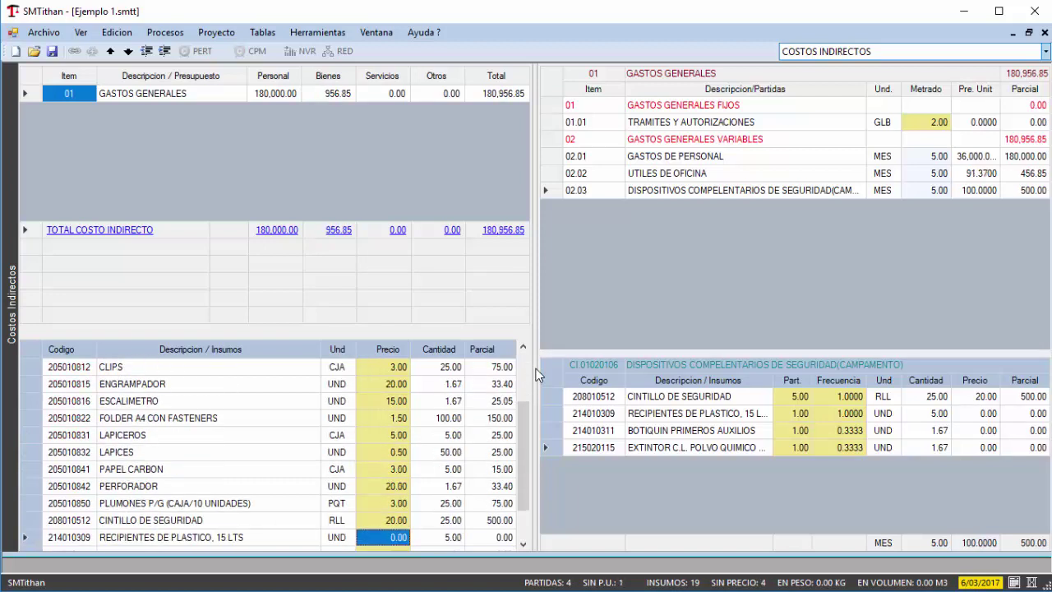
type("5")
key("Return")
type("100")
key("Return")
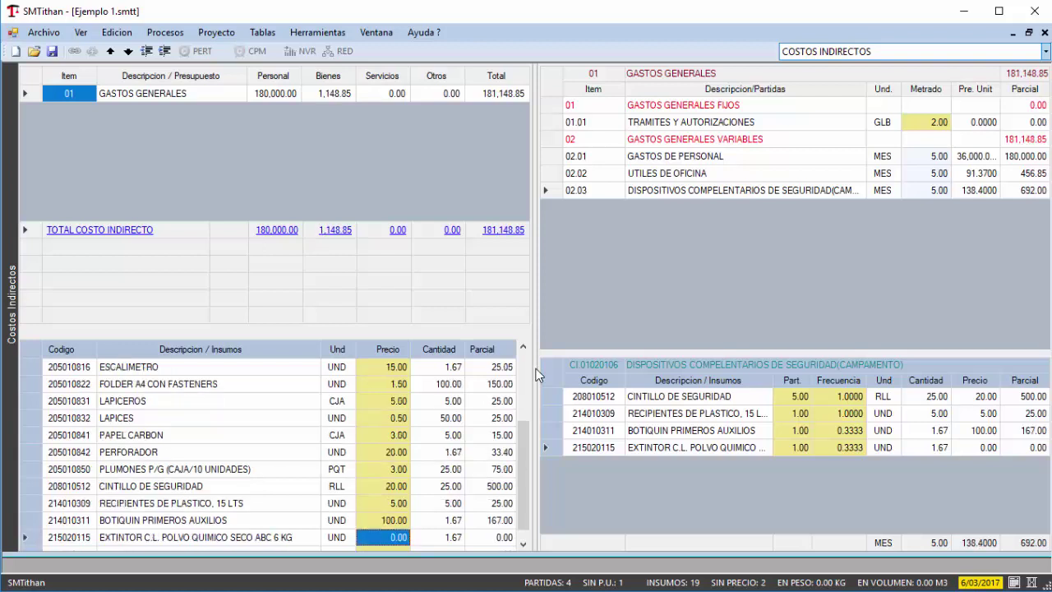
type("90")
key("Return")
type("500")
key("Return")
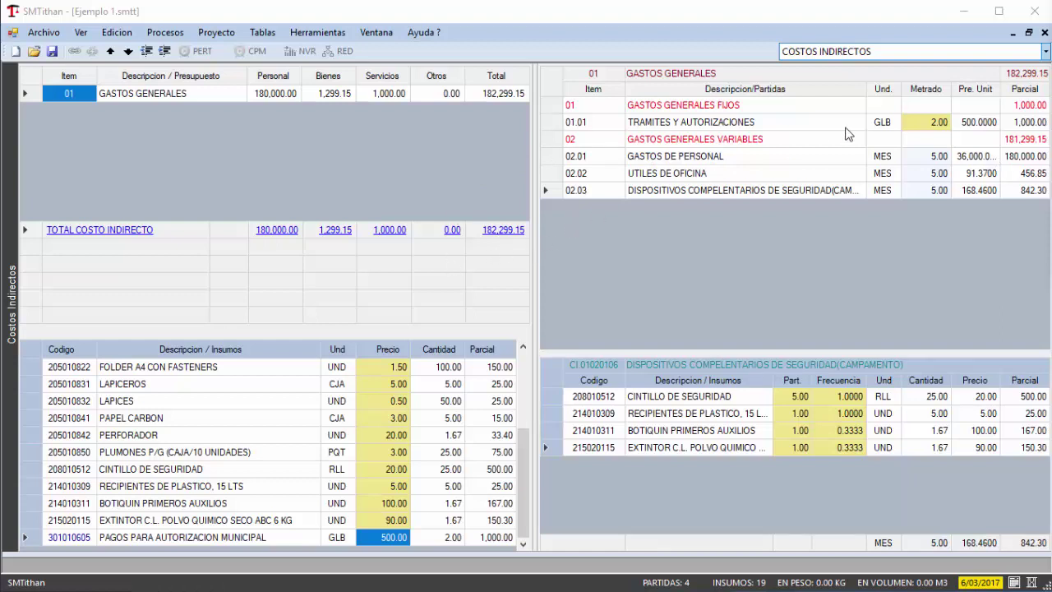
Switch the project to COSTOS DIRECTOS and set the UTILIDAD percentage to 5% in the budget summary
left_click(1045, 51)
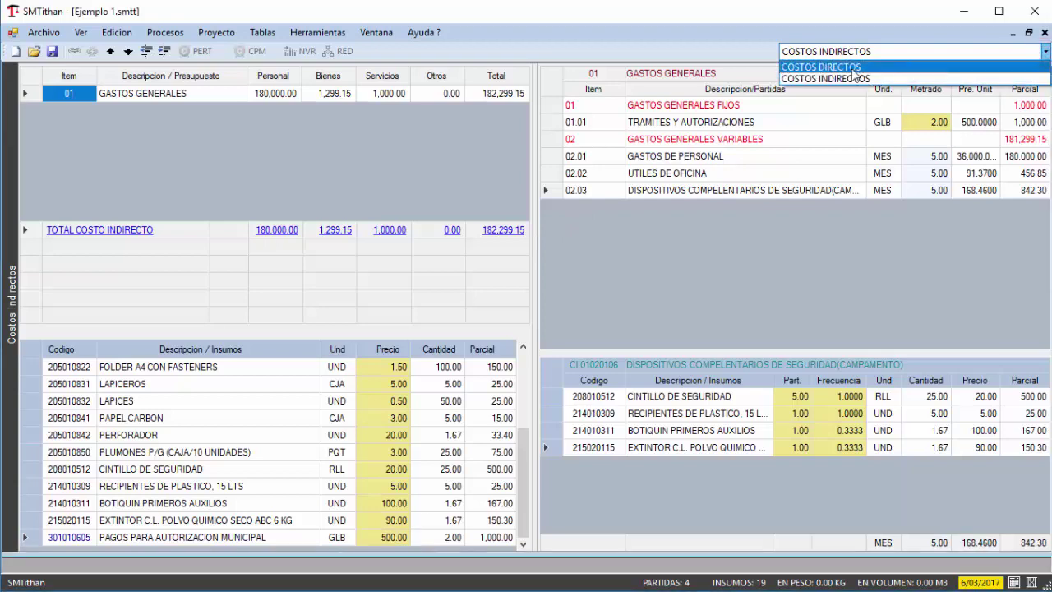
left_click(837, 68)
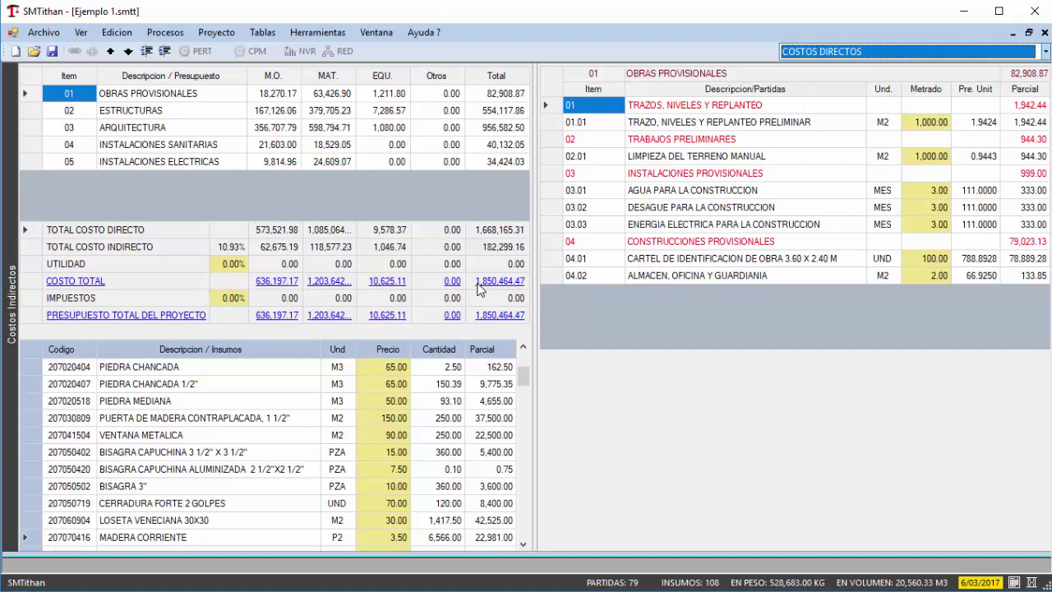
left_click(221, 264)
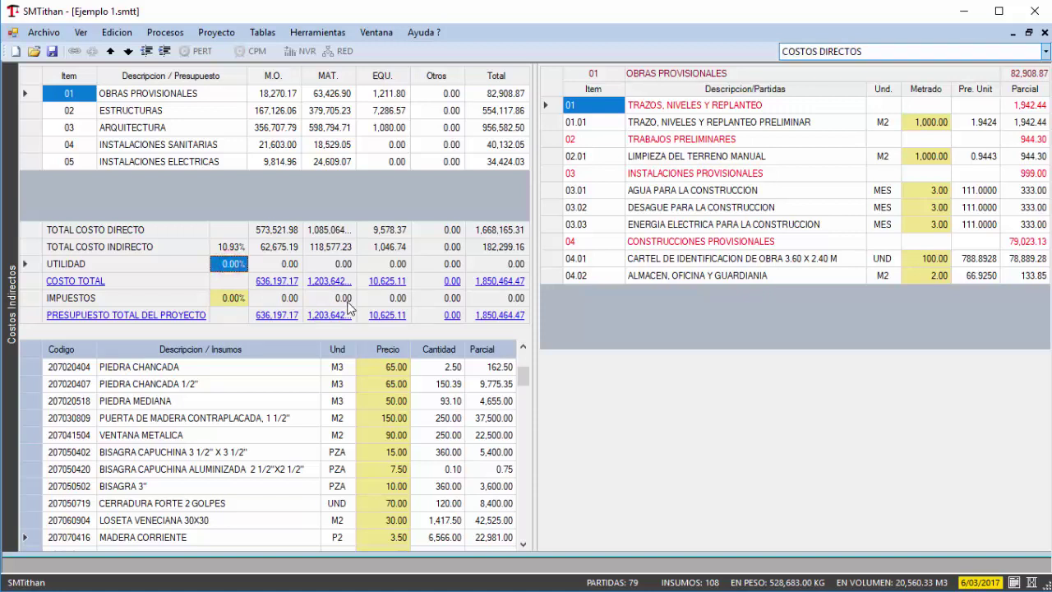
type("5")
key("Return")
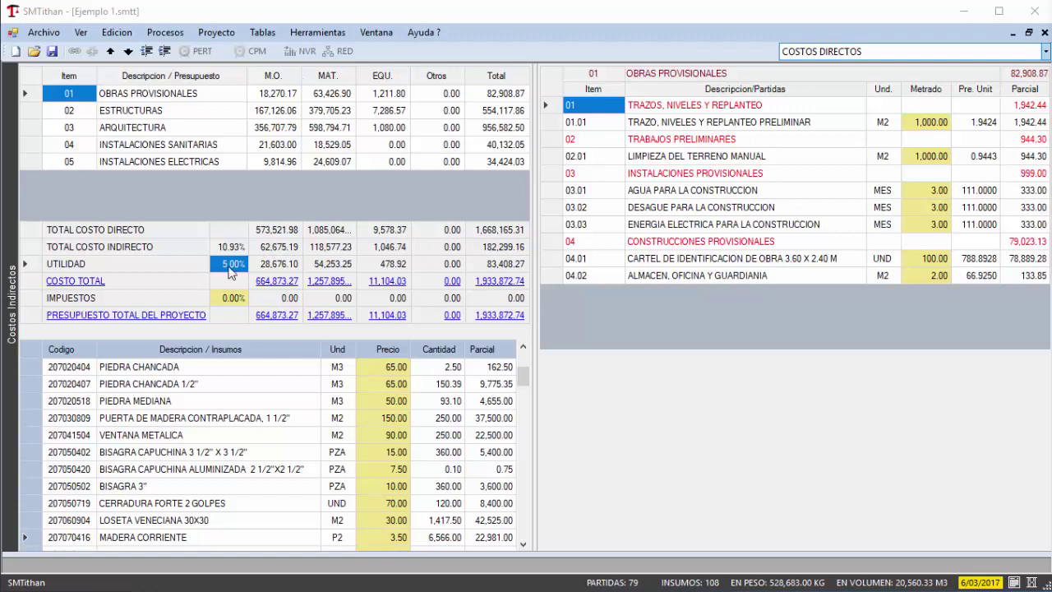
Set the IMPUESTOS percentage to 18% in the budget summary and save the project
left_click(230, 300)
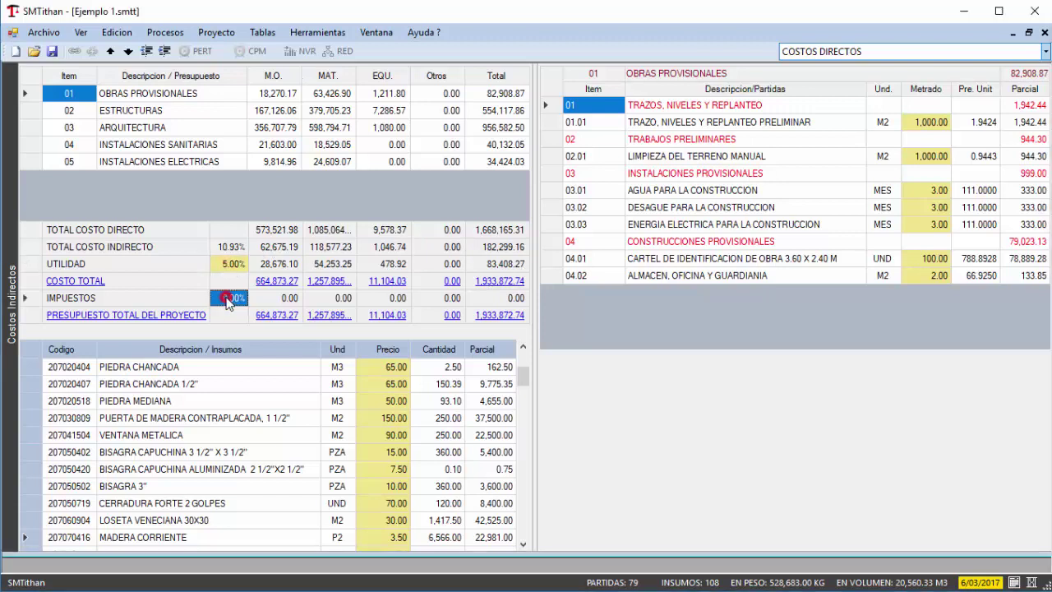
type("18")
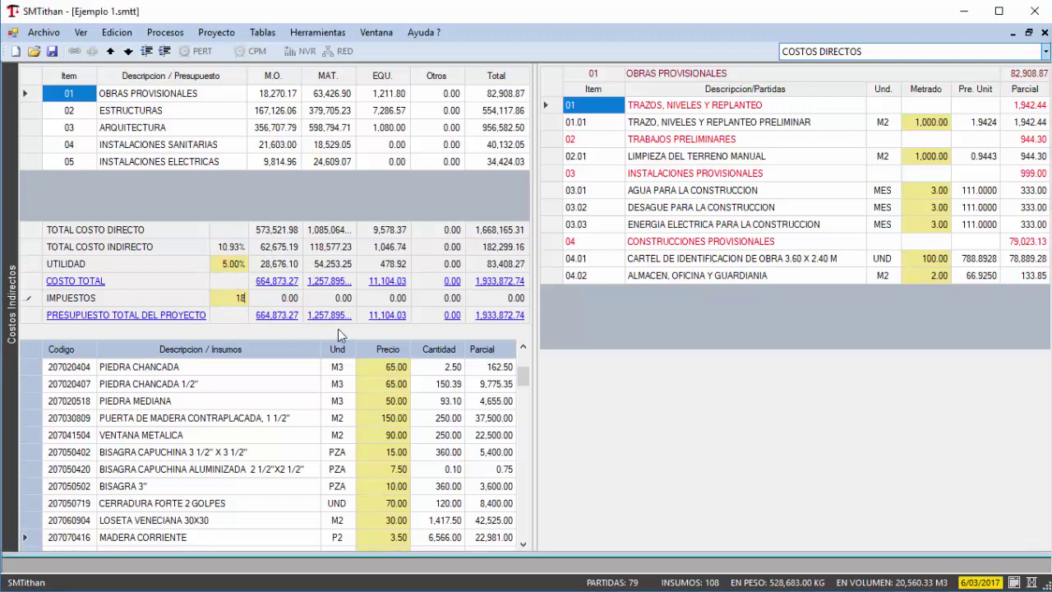
key("Return")
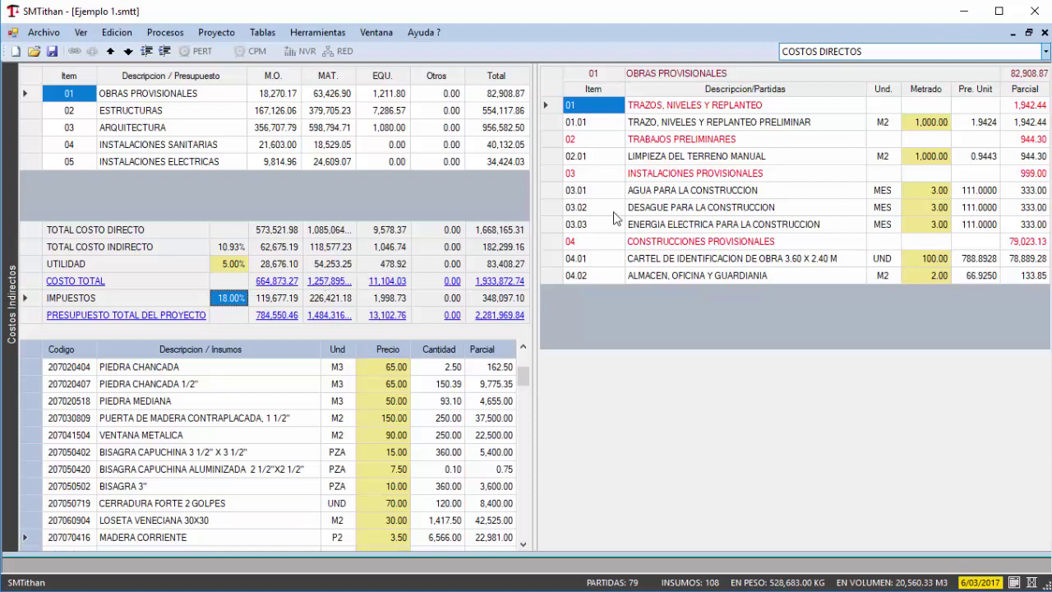
left_click(51, 51)
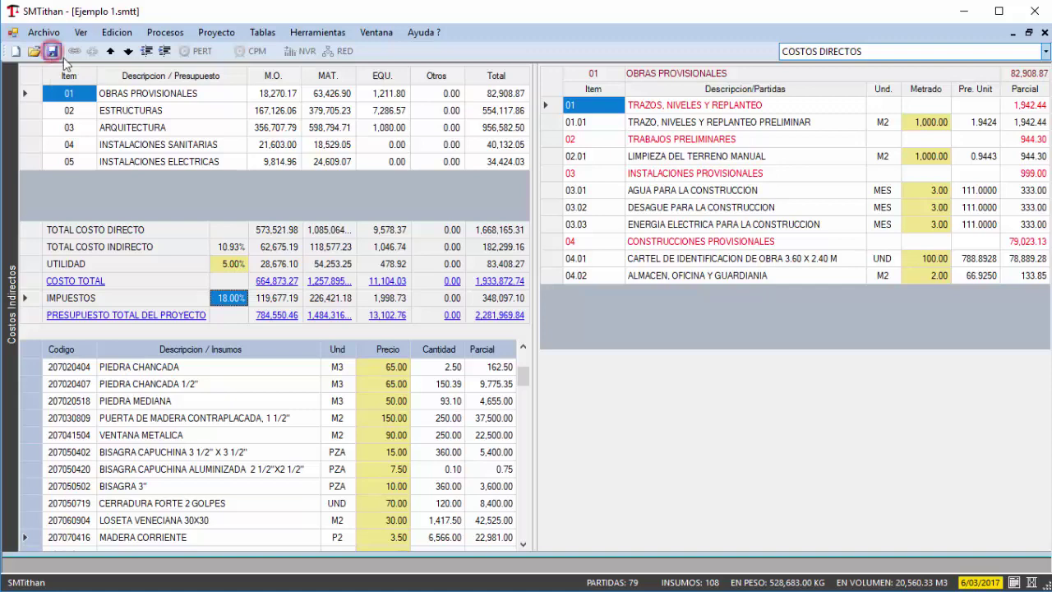